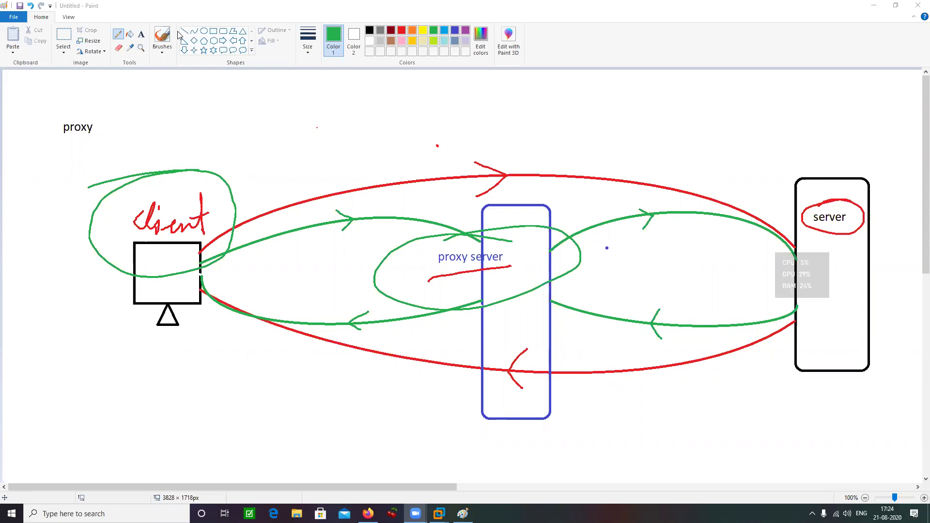
Switch from the proxy diagram to the Firefox new-tab window
left_click(214, 32)
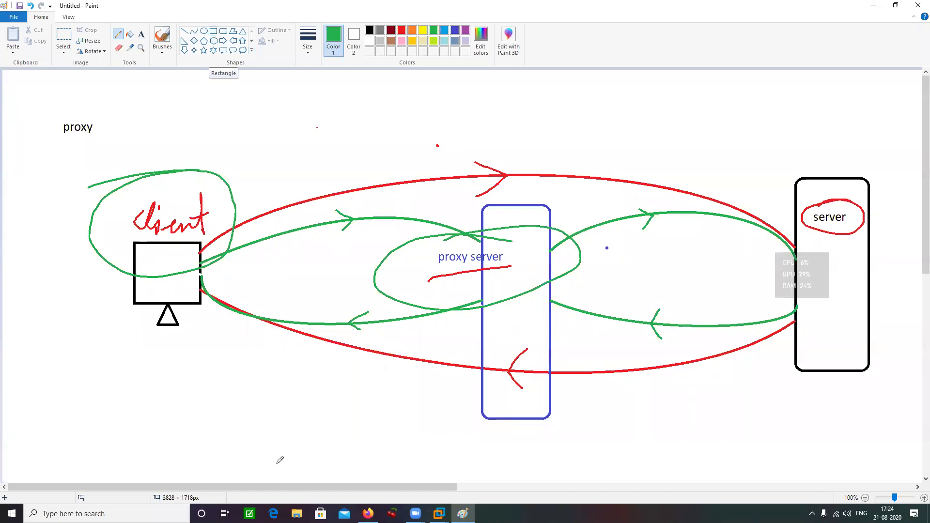
mouse_move(368, 514)
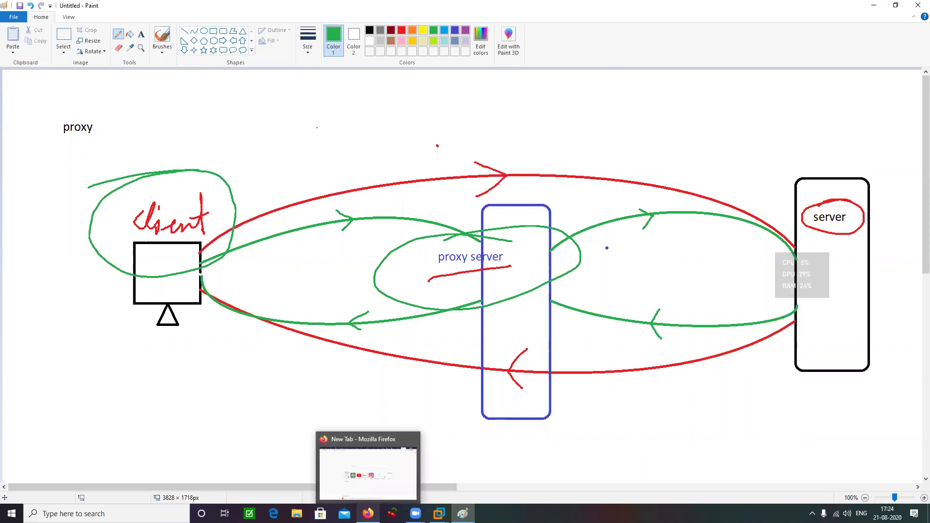
mouse_move(439, 512)
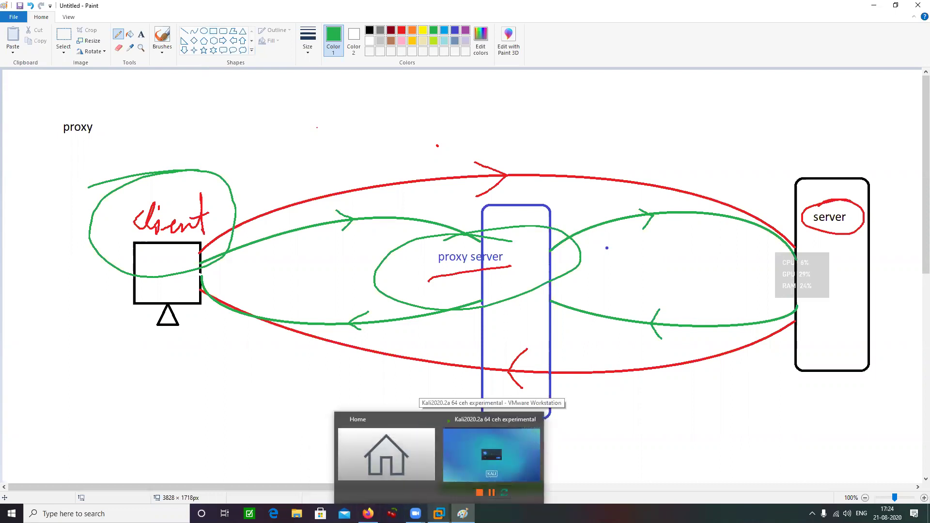
left_click(377, 472)
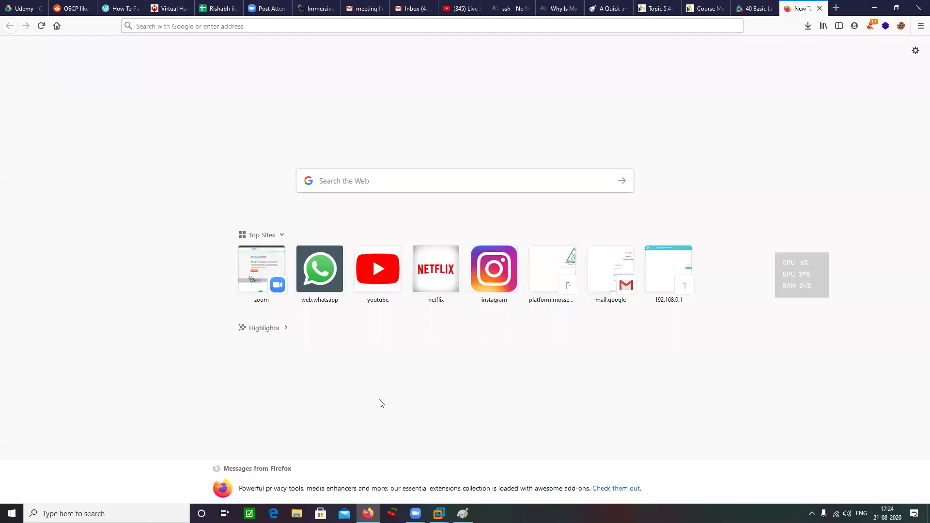
In a private window, search Google for 'hidemyass' and open the HMA VPN result
key("ctrl+shift+p")
type("g")
key("Return")
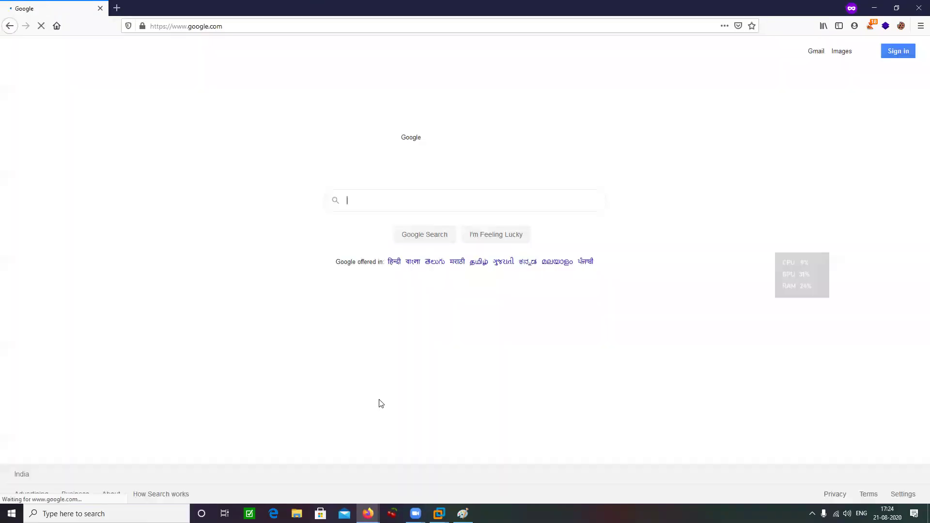
type("hidemyass")
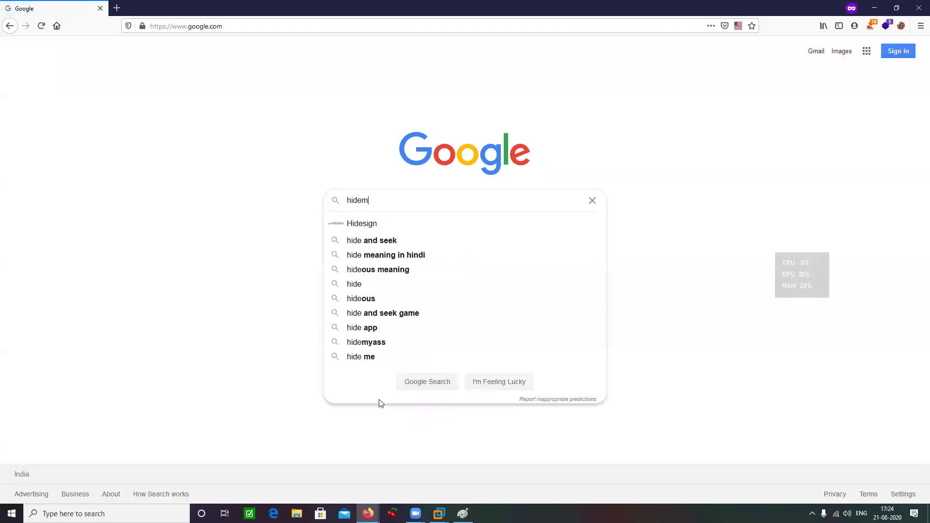
key("Return")
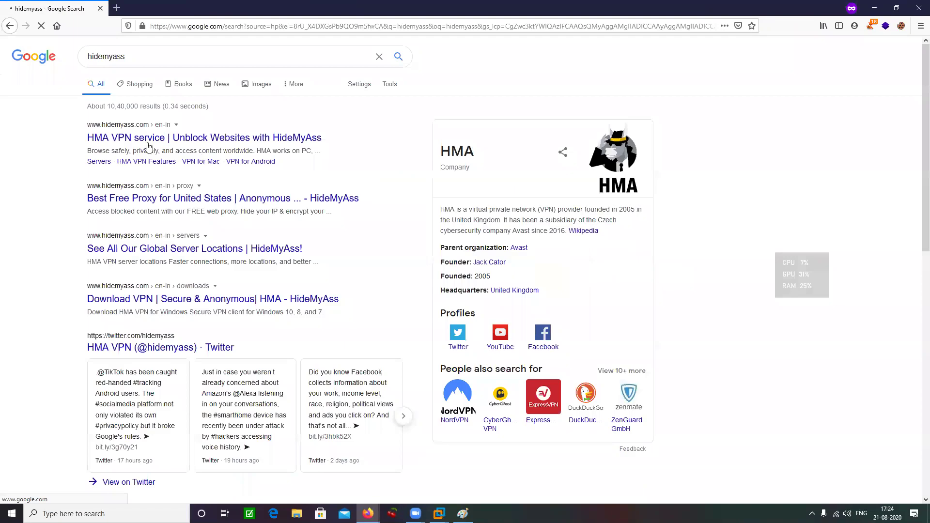
left_click(232, 138)
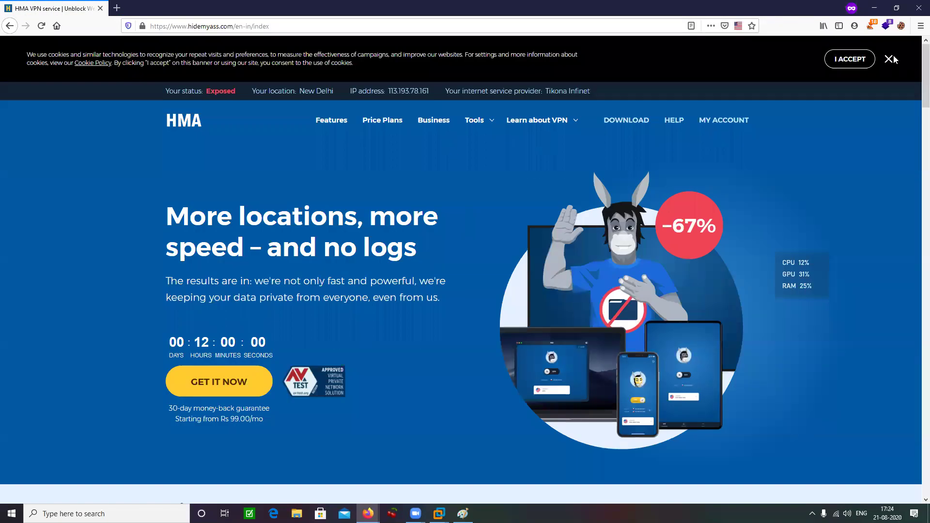
Scroll down the HMA homepage, then return to the Google 'hidemyass' results
scroll(347, 222, "down", 3)
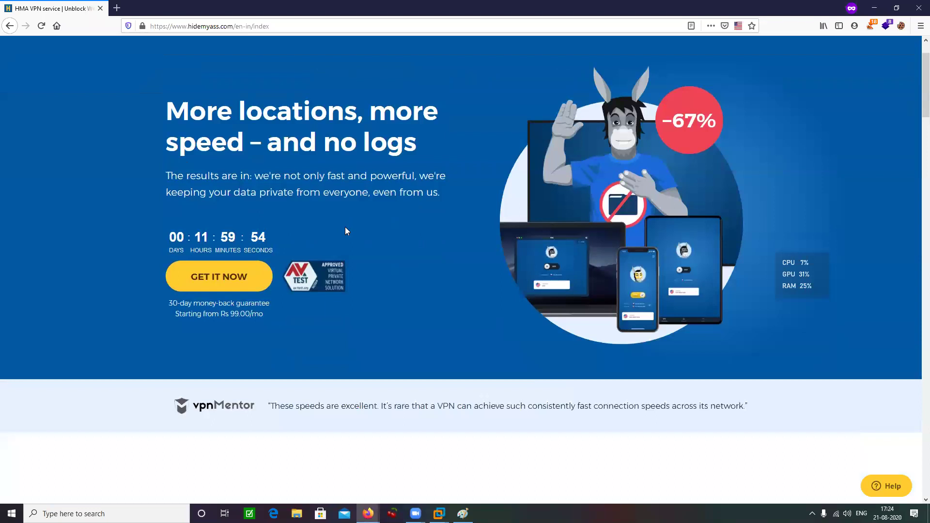
scroll(344, 228, "down", 5)
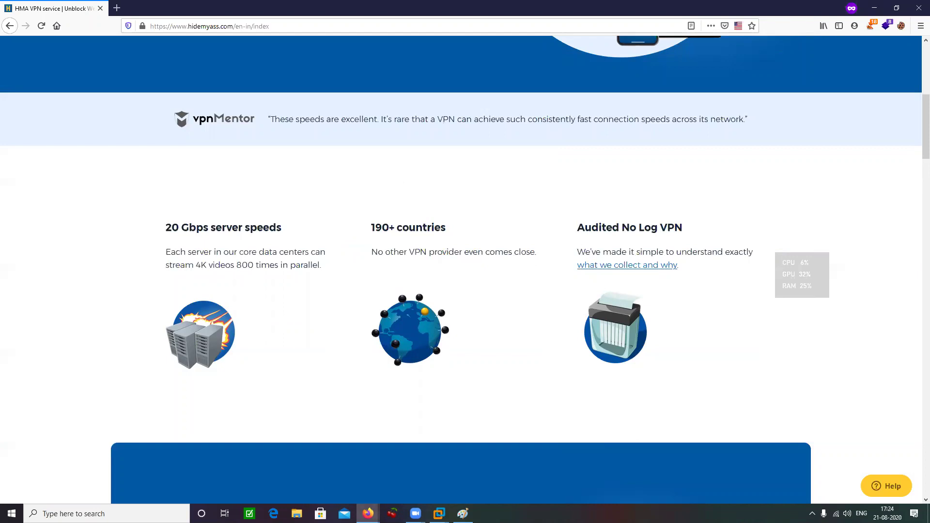
scroll(484, 413, "down", 2)
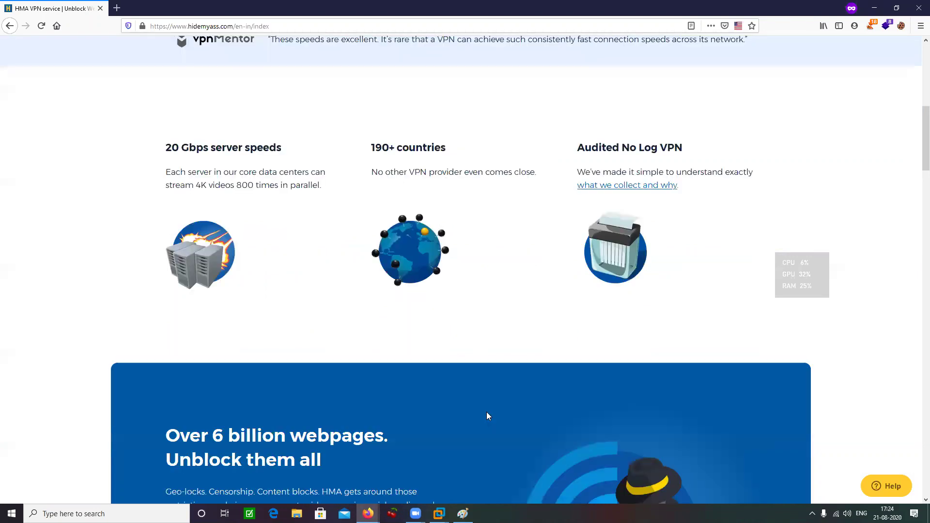
scroll(477, 419, "down", 3)
scroll(469, 425, "down", 5)
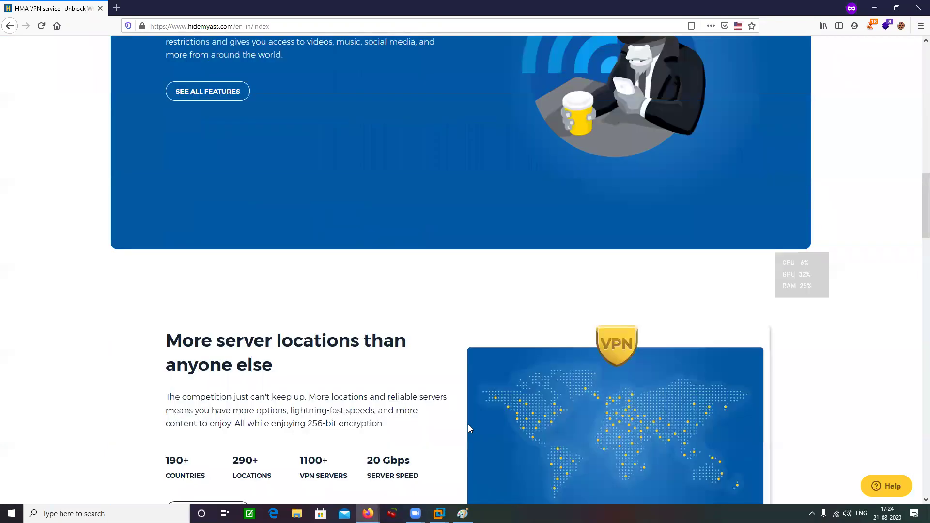
scroll(469, 428, "down", 10)
scroll(349, 88, "up", 15)
scroll(193, 66, "up", 8)
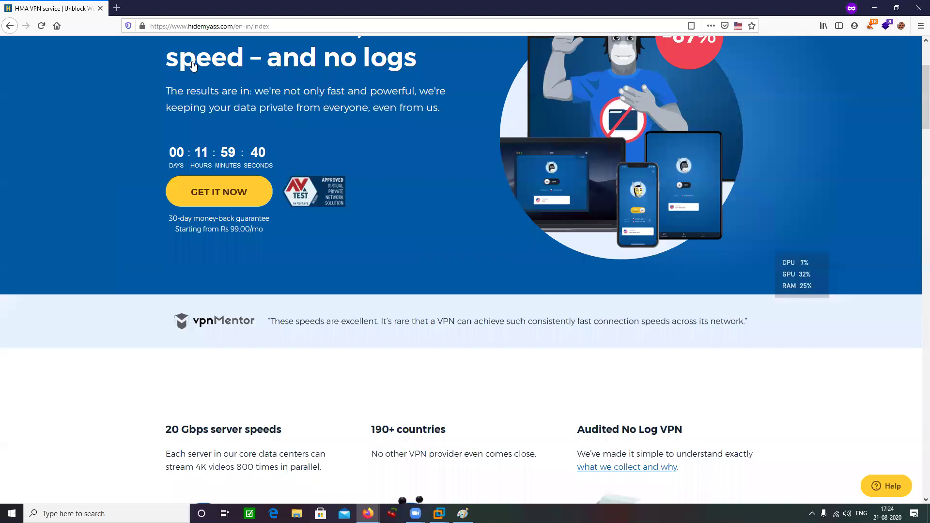
left_click(9, 29)
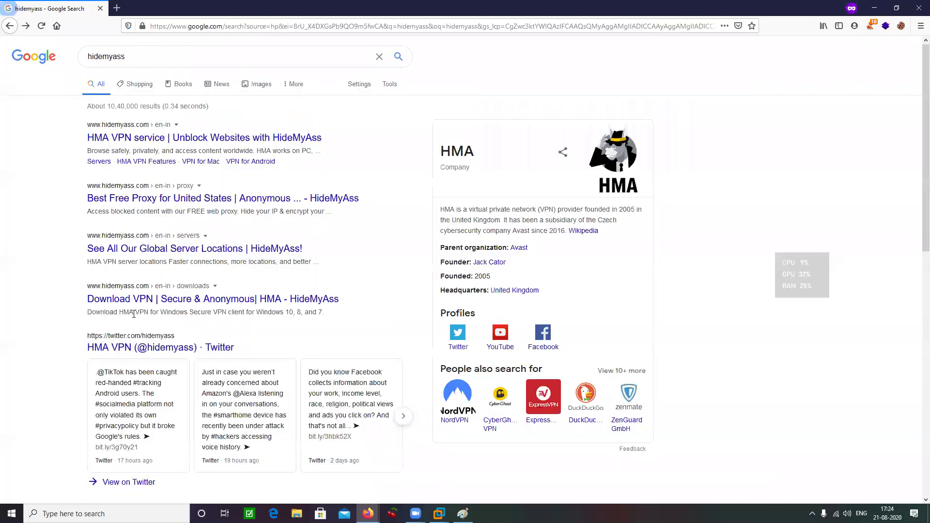
Search Google for 'proxy', visit the proxy.com result, then go back
scroll(156, 149, "down", 5)
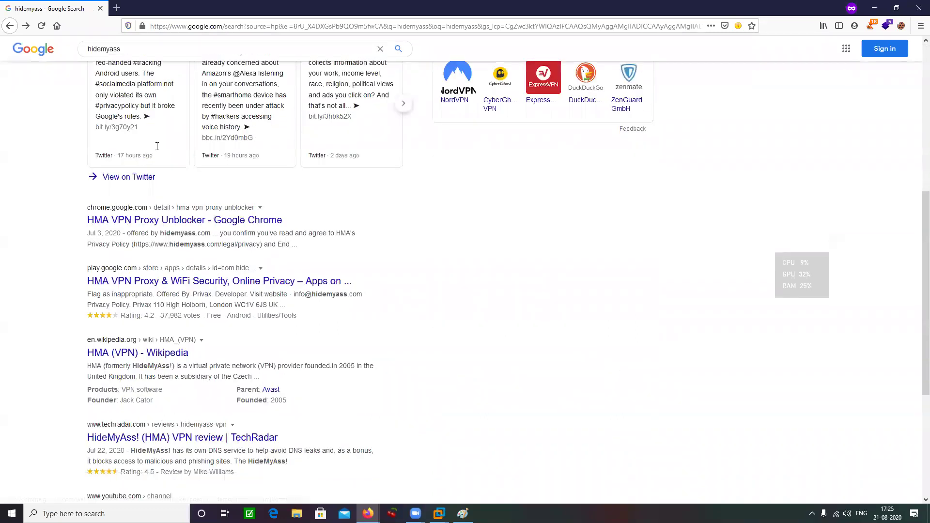
scroll(156, 149, "down", 3)
left_click(66, 52)
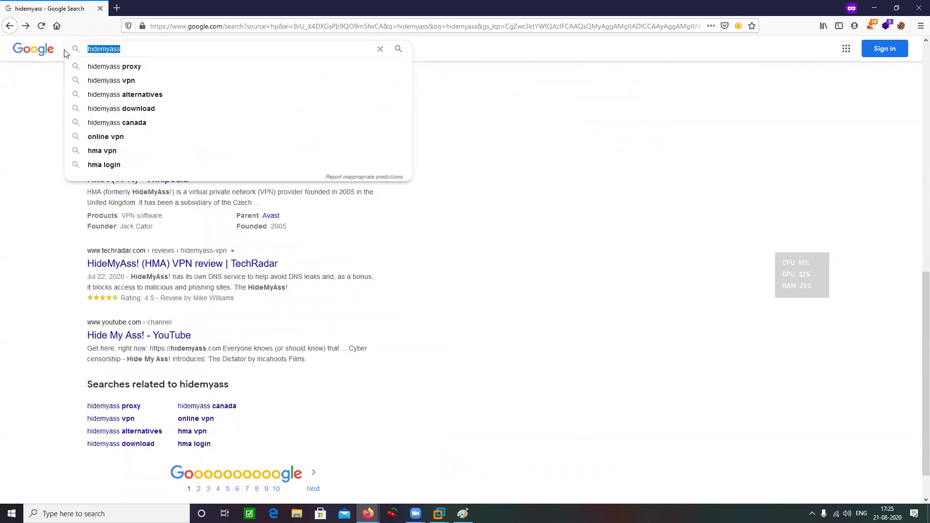
type("pro")
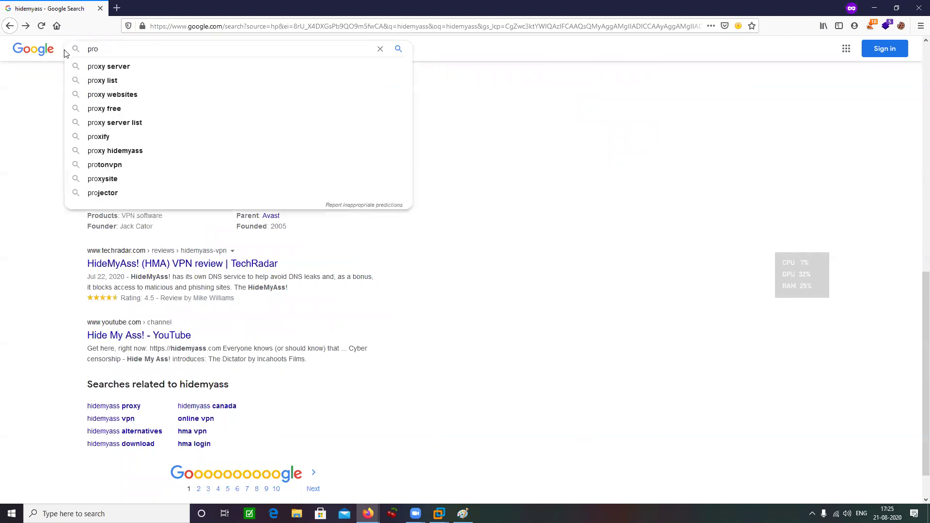
type("xy")
key("Return")
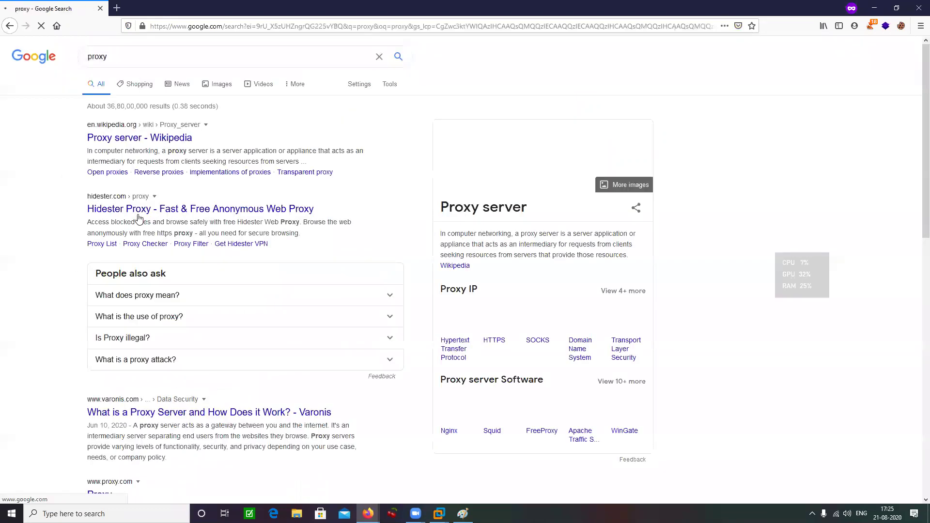
scroll(95, 296, "down", 3)
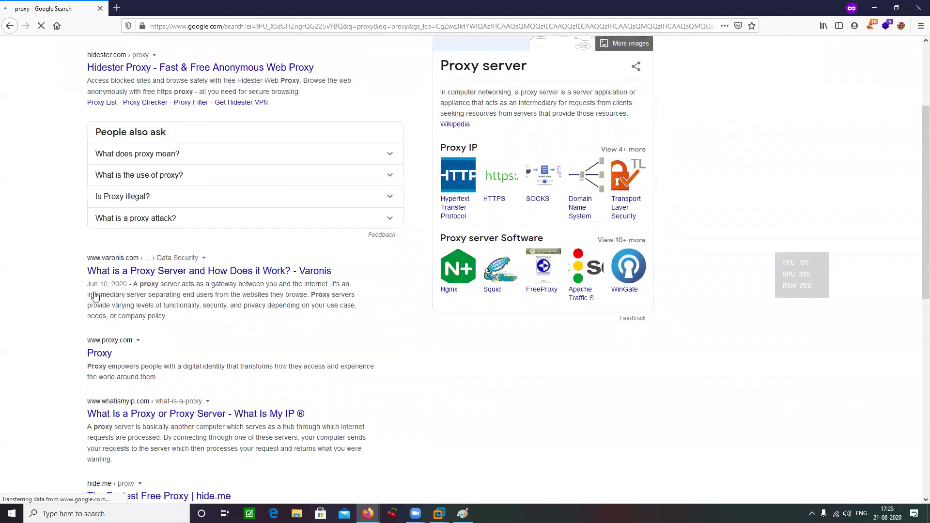
scroll(95, 296, "down", 1)
left_click(97, 297)
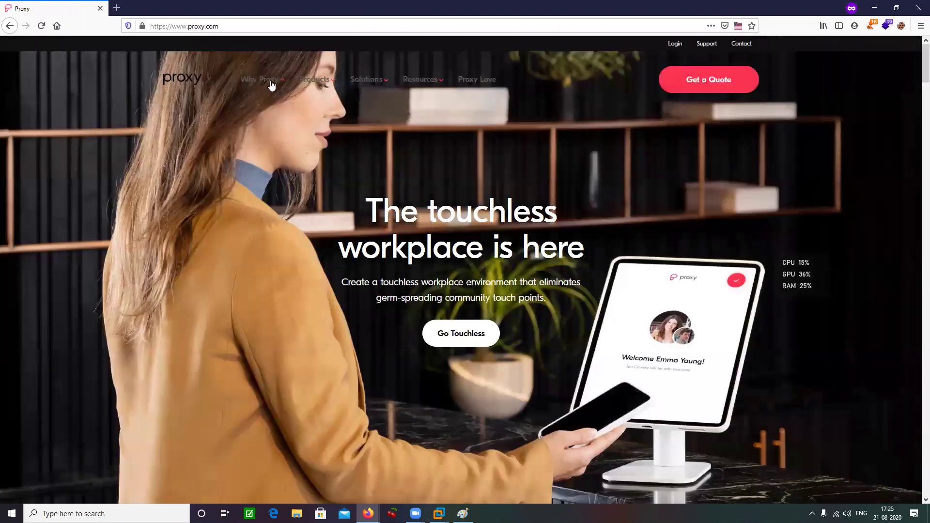
mouse_move(357, 92)
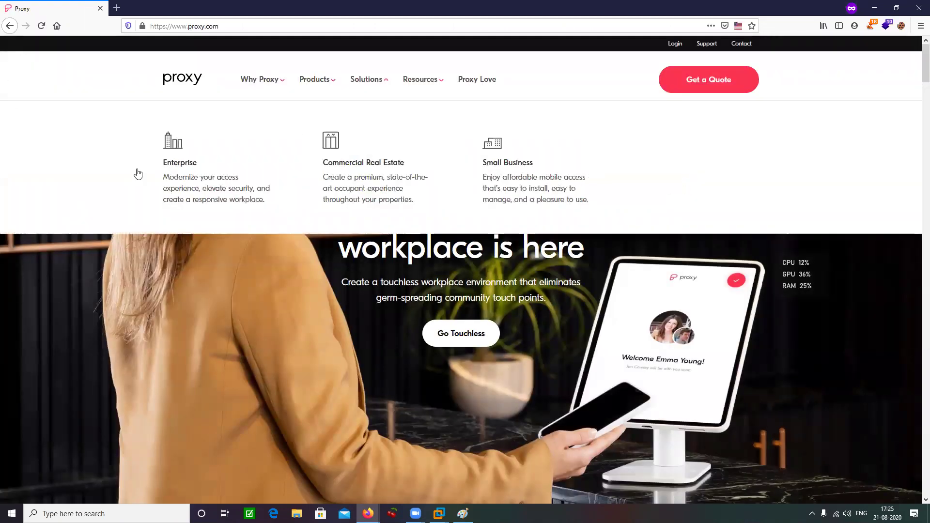
key("alt+Left")
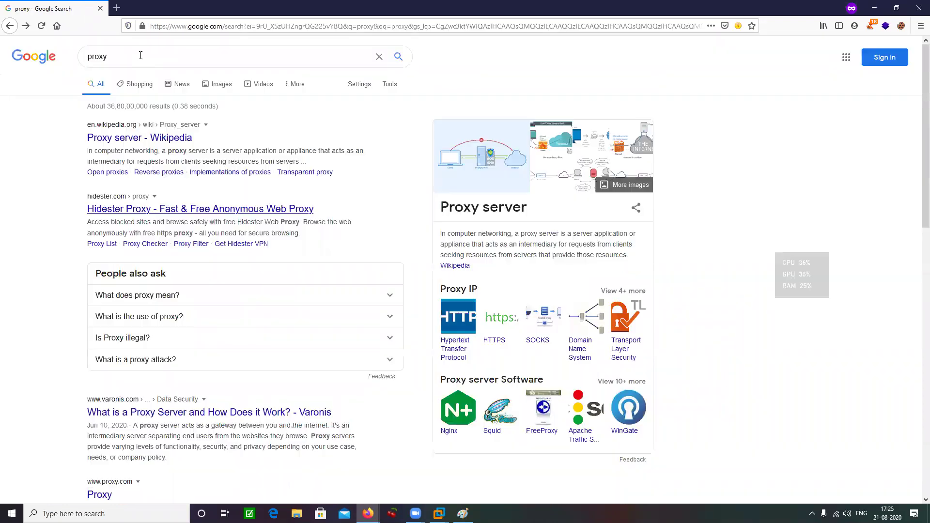
Search for 'proxy websites' and open the Hidester Proxy result
left_click(140, 55)
type("web")
key("Down")
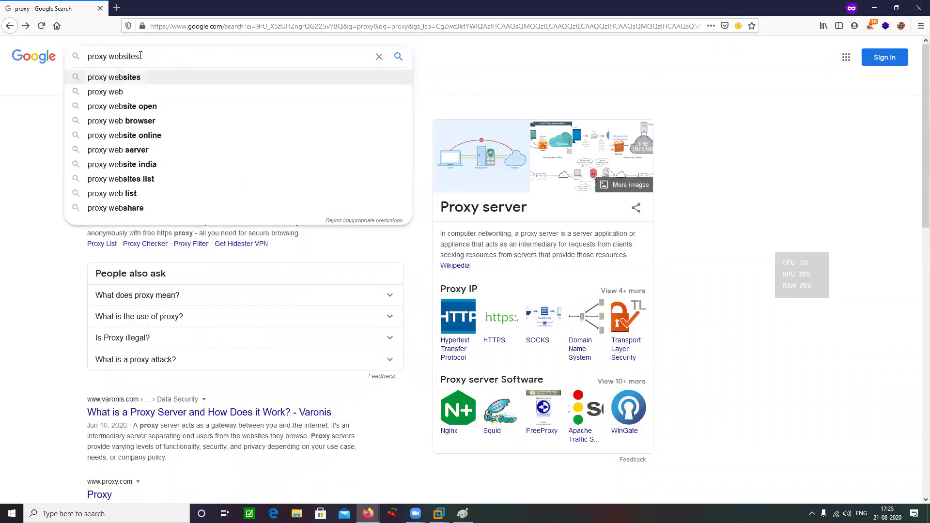
key("Return")
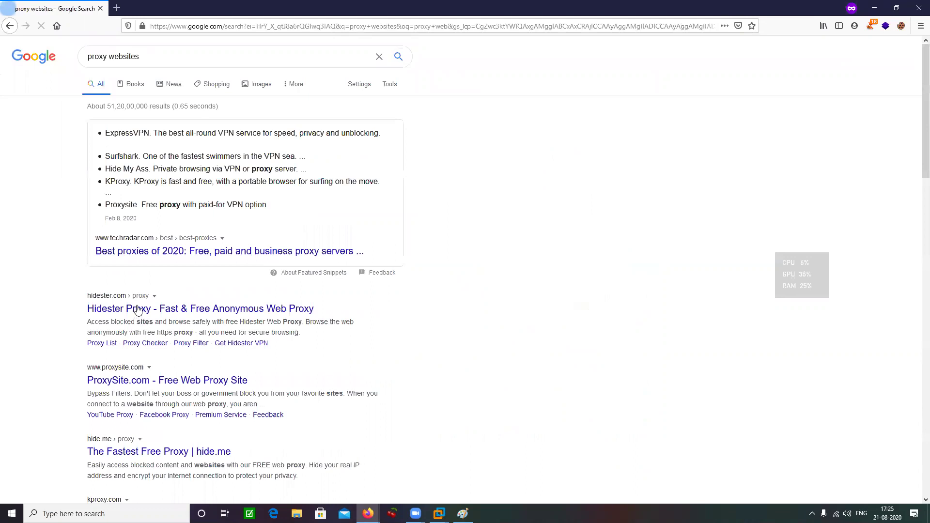
left_click(138, 309)
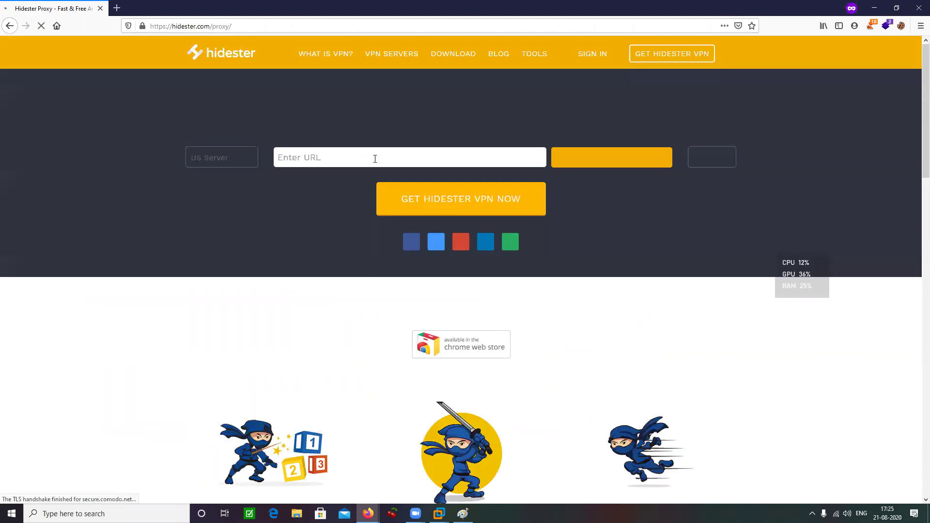
Load google.com anonymously through Hidester, then minimise both Firefox windows
left_click(374, 159)
type("google.com")
left_click(599, 162)
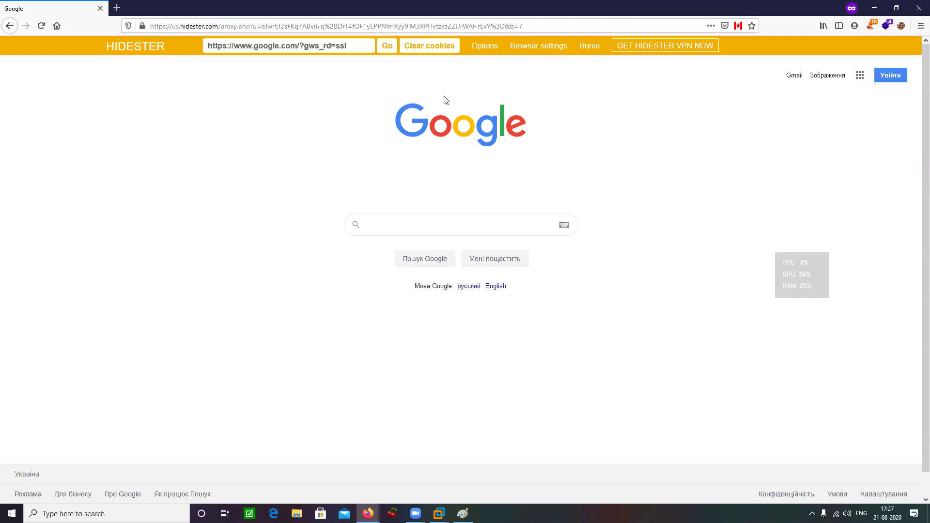
left_click(874, 6)
left_click(873, 6)
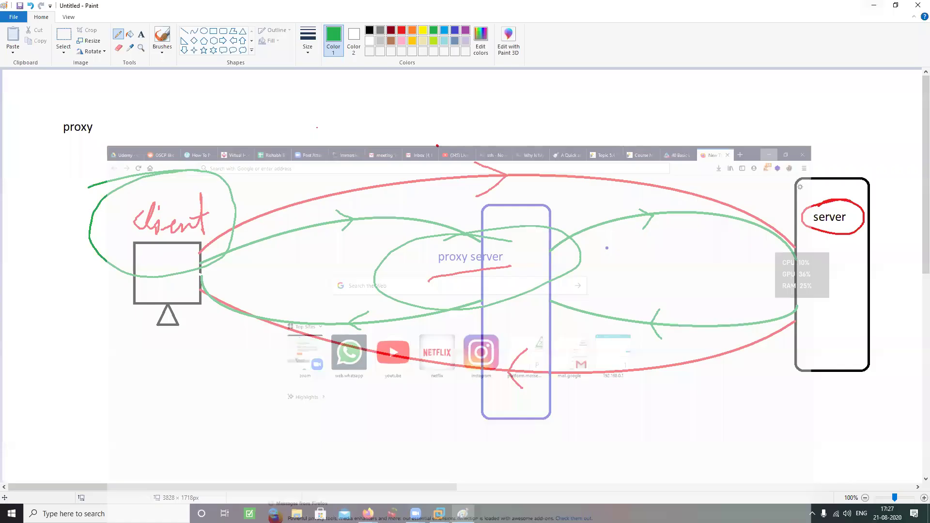
Log in to the Kali2020.2a VM, then return to the Paint diagram on the host
mouse_move(438, 513)
left_click(503, 450)
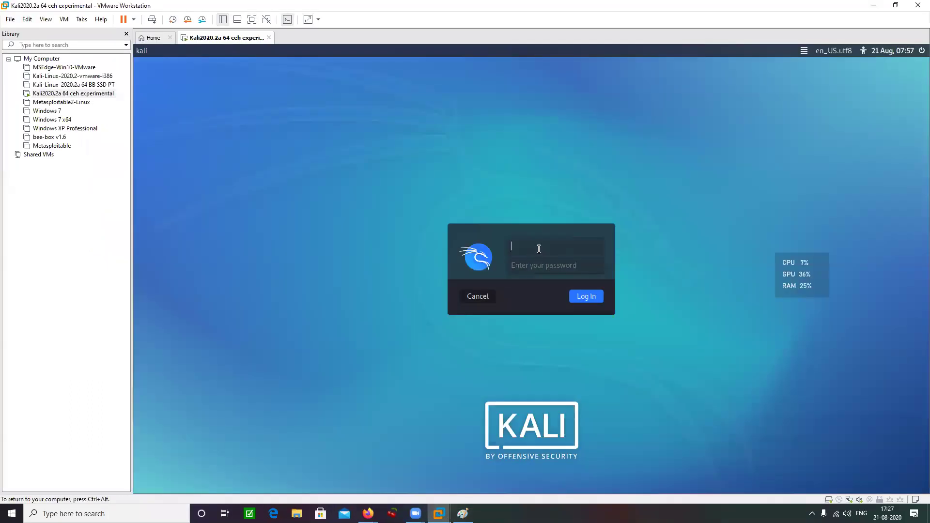
key("Tab")
key("Return")
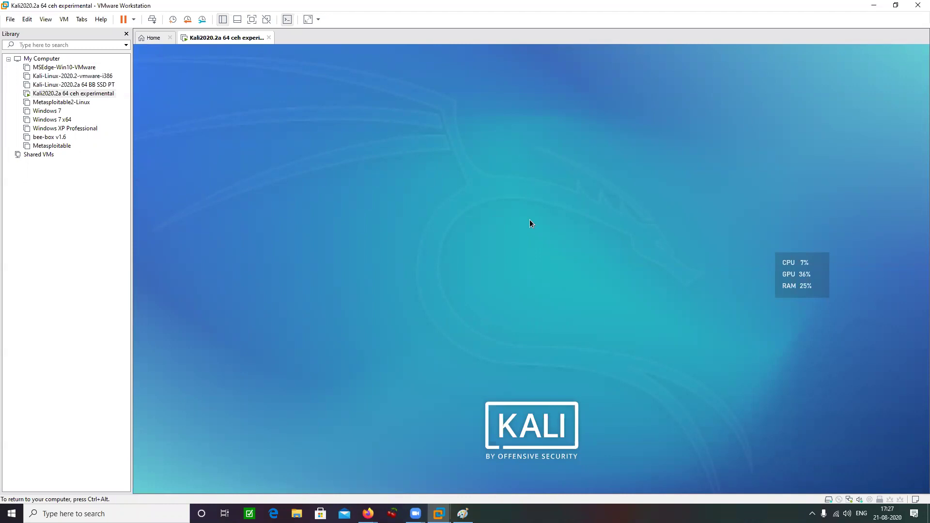
left_click(647, 285)
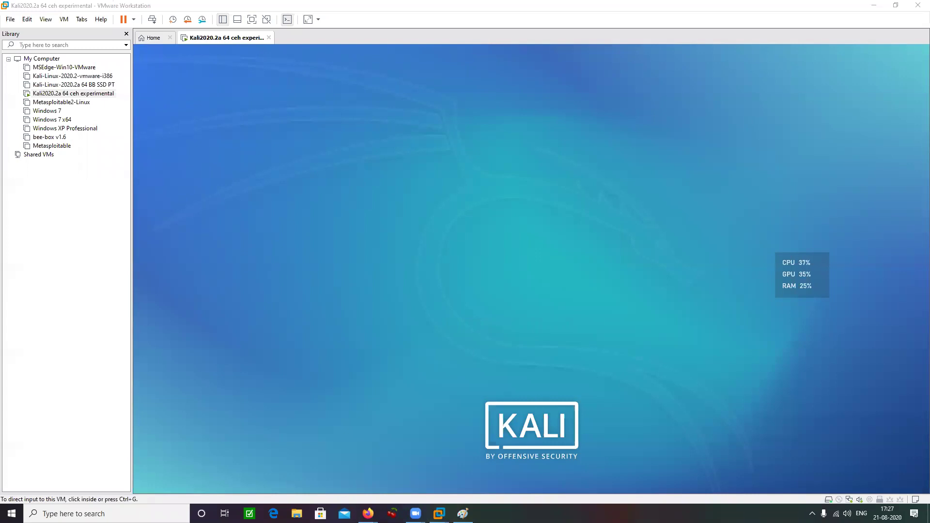
left_click(463, 513)
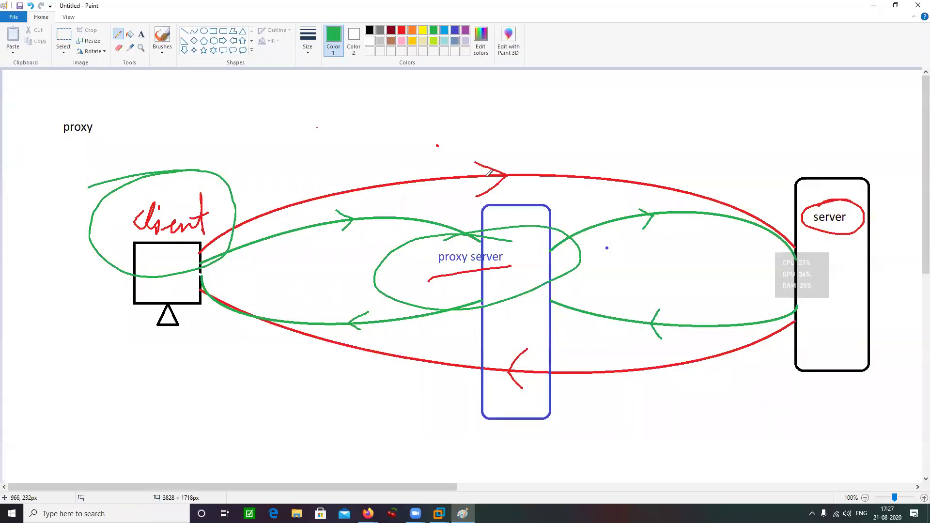
Add a 'burp suite' text label below the existing proxy diagram
left_click_drag(917, 189, 915, 373)
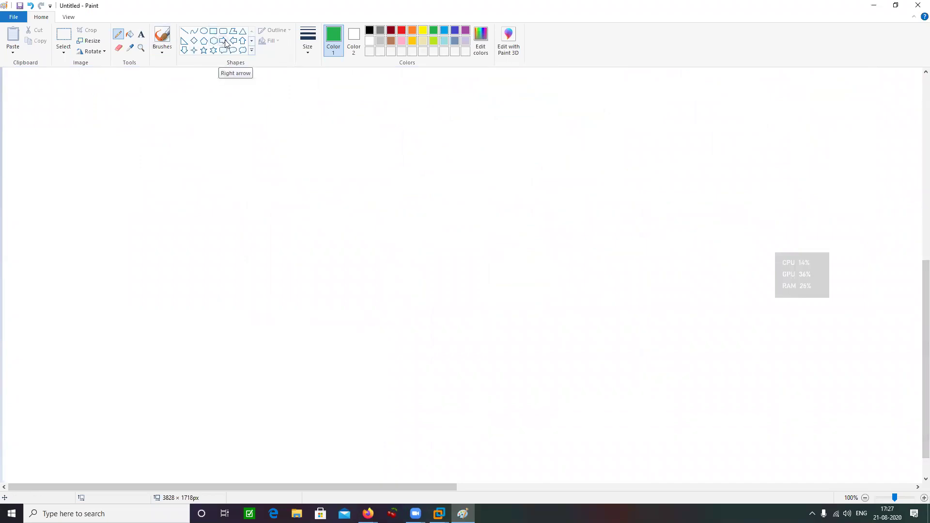
left_click(141, 34)
left_click_drag(115, 91, 162, 131)
left_click_drag(306, 178, 341, 188)
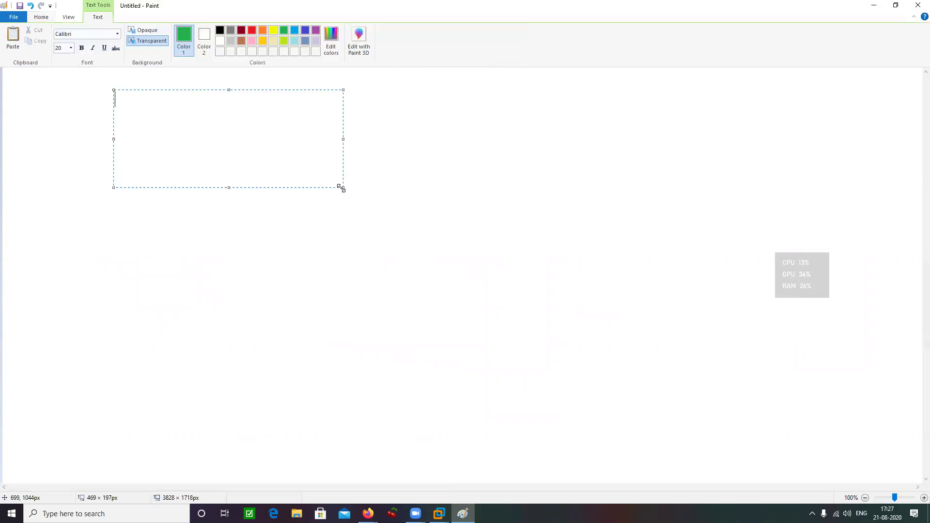
type("burp suite")
left_click(396, 201)
scroll(326, 297, "up", 7)
scroll(224, 247, "down", 8)
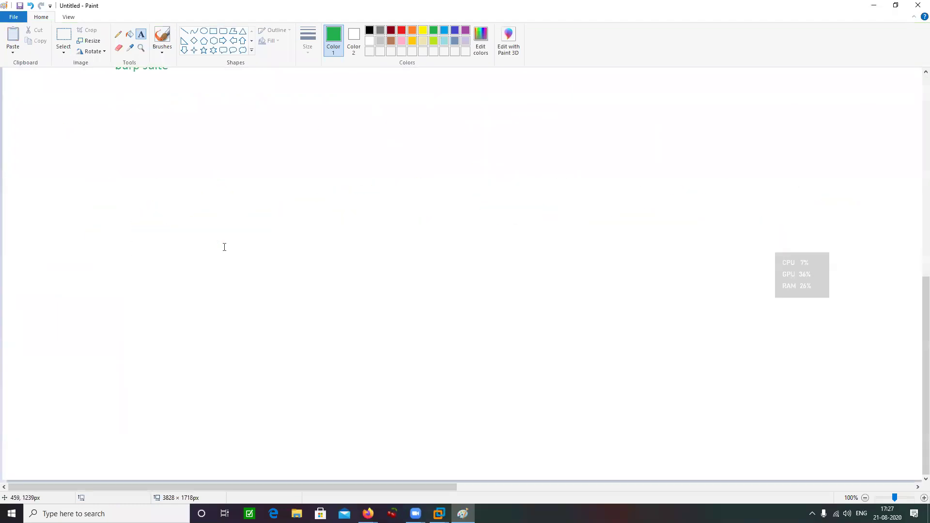
scroll(230, 92, "up", 4)
scroll(230, 92, "down", 2)
Draw a black monitor rectangle containing an orange triangle framed by an orange rectangle
left_click(213, 31)
left_click_drag(265, 224, 335, 324)
left_click(369, 30)
left_click(243, 31)
left_click(413, 30)
left_click_drag(315, 266, 340, 281)
left_click(214, 31)
left_click_drag(312, 259, 342, 280)
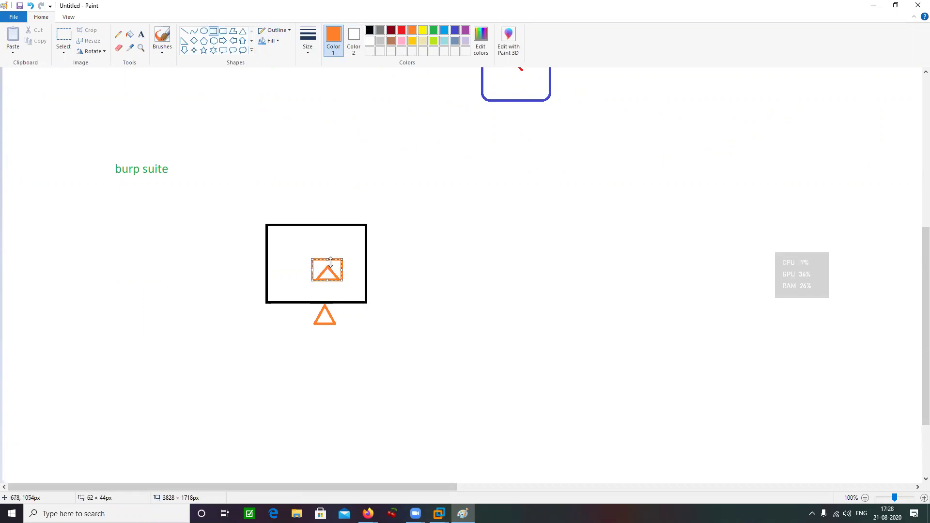
left_click(309, 240)
Draw a blue curve looping upward from the monitor top to the icon
left_click(185, 31)
left_click(195, 32)
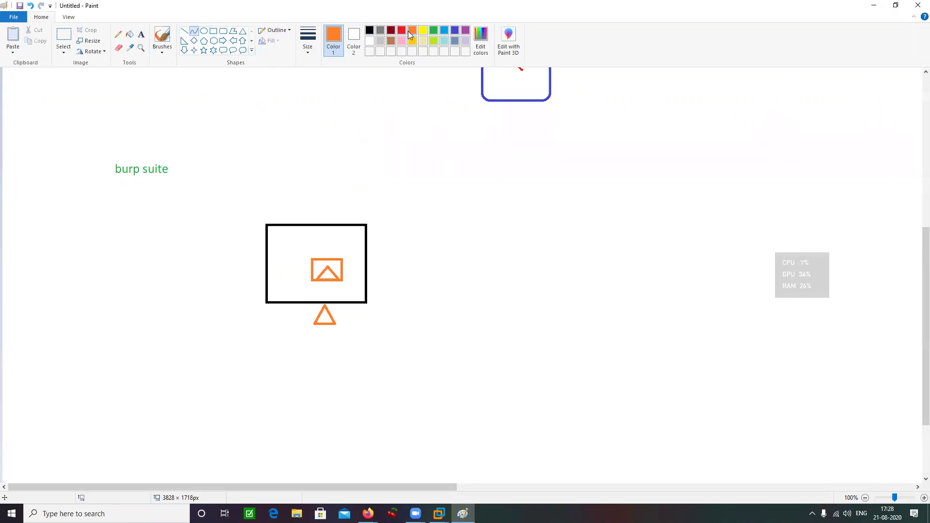
left_click(446, 32)
mouse_move(293, 224)
left_mouse_down()
mouse_move(315, 230)
mouse_move(326, 259)
left_mouse_up()
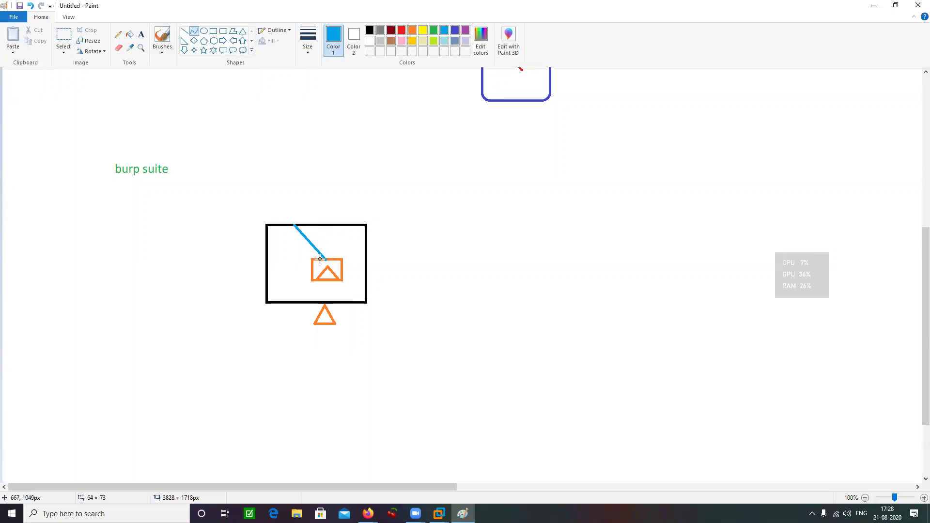
left_click_drag(333, 170, 400, 114)
left_click(443, 243)
Draw a long blue arch from the icon rightward to a rounded server box
left_click_drag(337, 260, 881, 240)
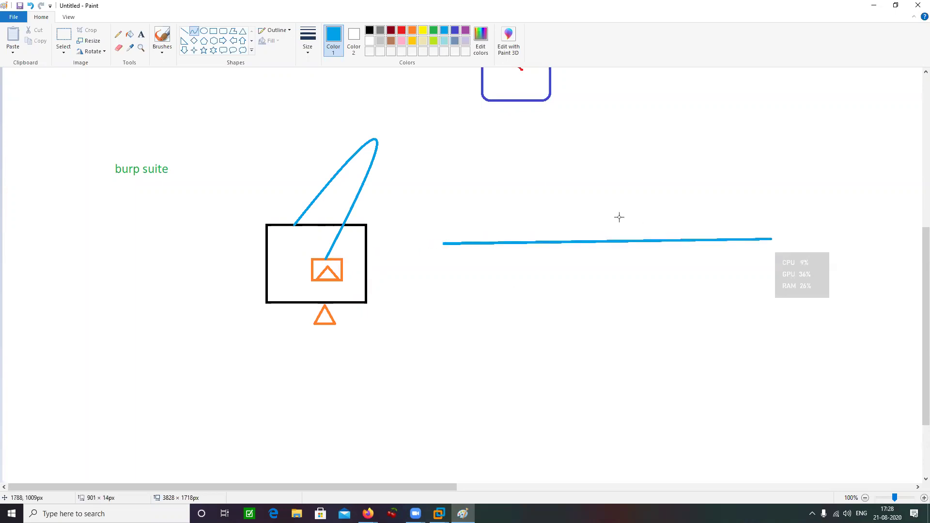
left_click_drag(596, 174, 881, 175)
mouse_move(442, 247)
left_mouse_down()
mouse_move(346, 266)
mouse_move(459, 243)
left_mouse_up()
key("ctrl+z")
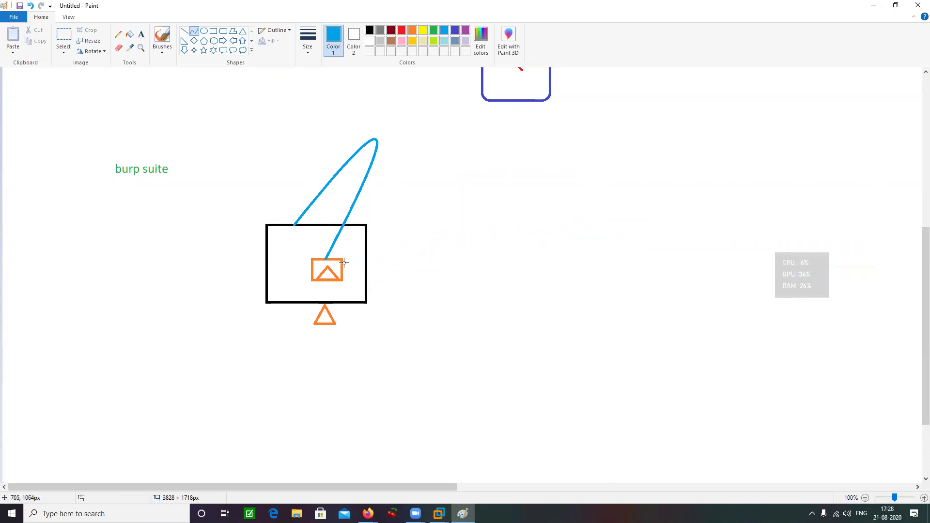
mouse_move(342, 268)
left_mouse_down()
mouse_move(627, 228)
mouse_move(890, 270)
left_mouse_up()
left_click(527, 191)
left_click(870, 163)
left_click(740, 371)
left_click(223, 30)
left_click_drag(877, 262, 917, 407)
left_click(446, 342)
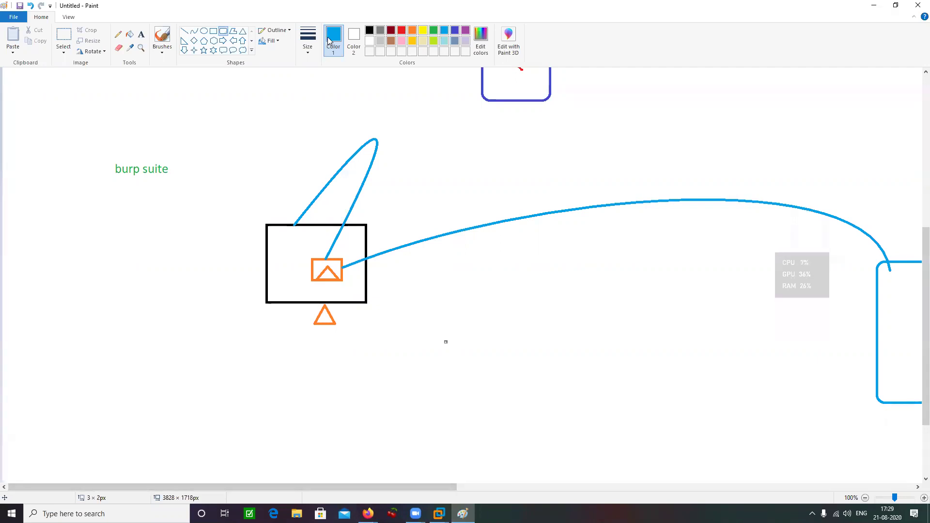
Draw two indigo arcs: server box to icon below, and one looping upward
left_click(456, 31)
left_click_drag(875, 367, 523, 322)
key("ctrl+z")
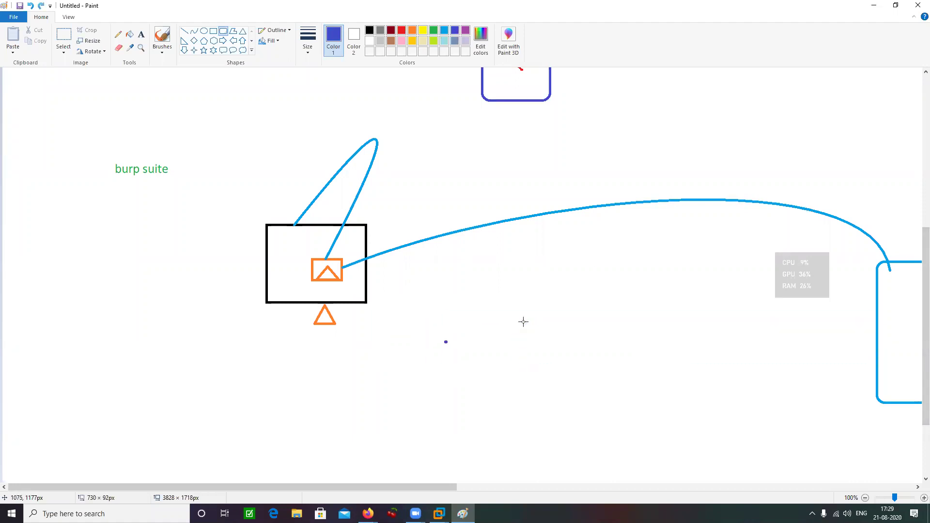
left_click(195, 33)
left_click_drag(877, 361, 340, 280)
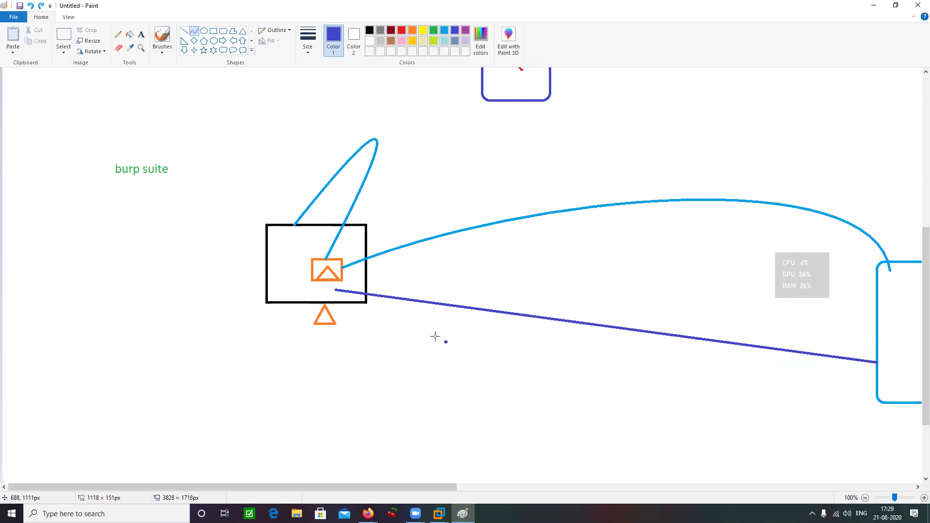
left_click(785, 403)
left_click(504, 382)
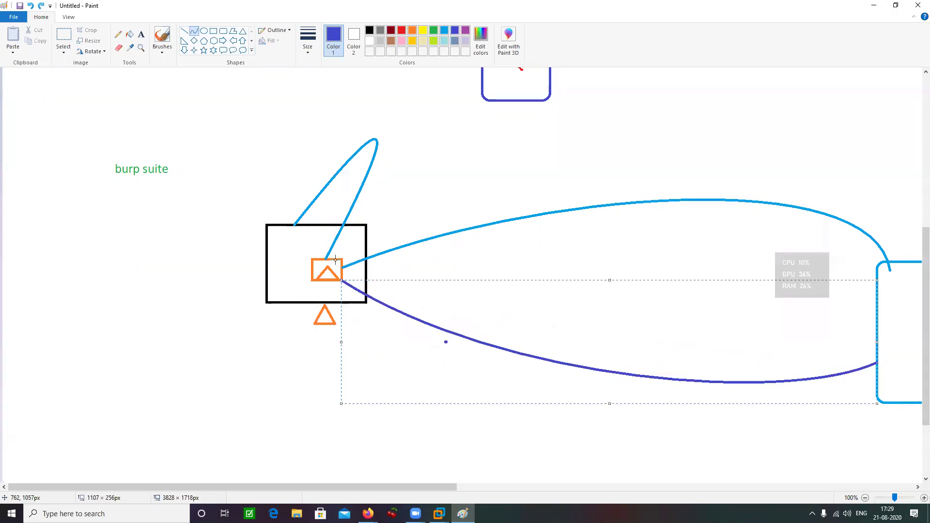
left_click_drag(336, 259, 267, 258)
left_click_drag(462, 193, 496, 139)
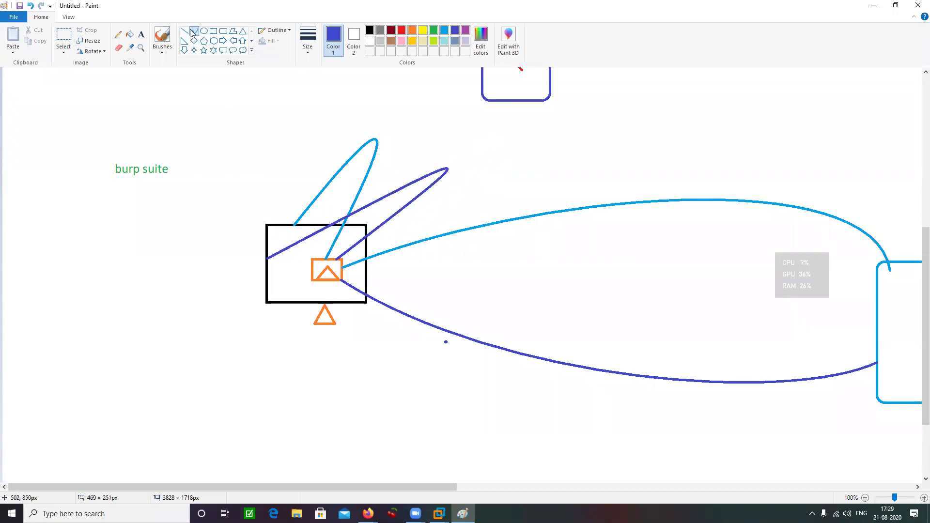
Add light-blue arrowheads on each line using a thicker pencil
left_click(162, 36)
left_click(119, 34)
left_click(308, 41)
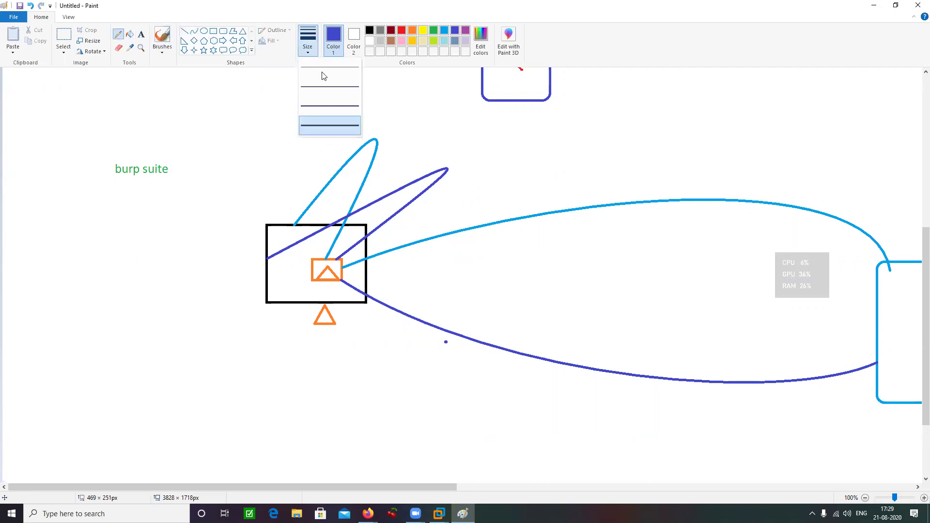
left_click(329, 113)
left_click(444, 30)
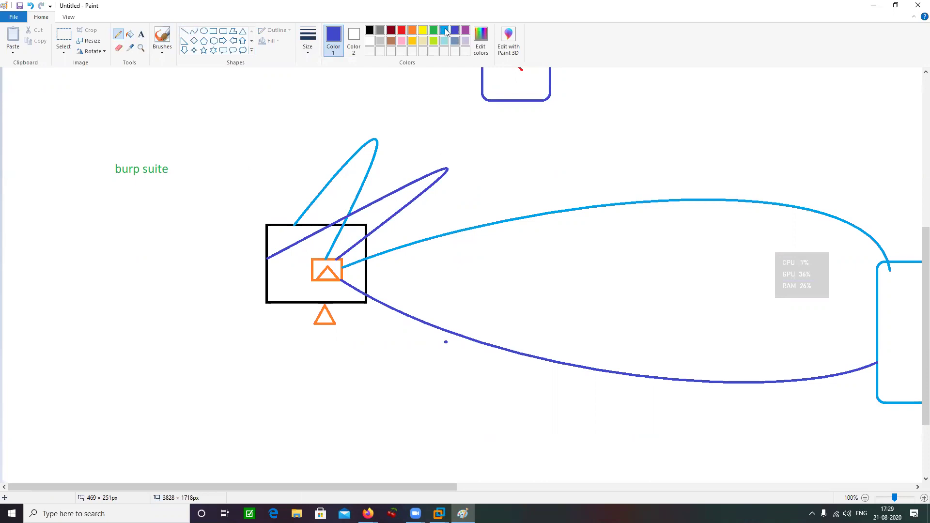
mouse_move(326, 180)
left_mouse_down()
mouse_move(336, 175)
mouse_move(330, 188)
mouse_move(375, 180)
left_mouse_up()
mouse_move(435, 227)
left_mouse_down()
mouse_move(465, 227)
mouse_move(449, 250)
left_mouse_up()
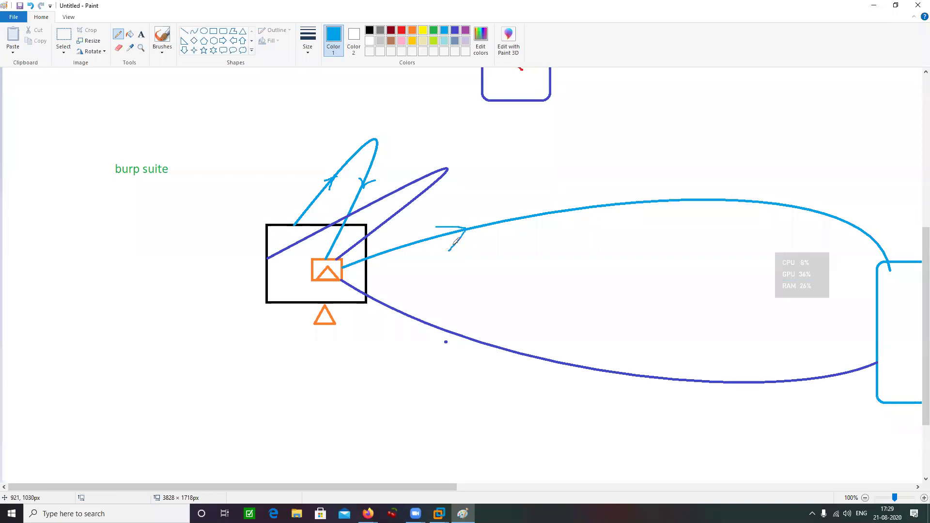
mouse_move(653, 369)
left_mouse_down()
mouse_move(646, 377)
mouse_move(656, 386)
mouse_move(653, 369)
left_mouse_up()
left_click_drag(383, 215, 398, 212)
mouse_move(397, 212)
left_mouse_down()
mouse_move(396, 224)
mouse_move(397, 201)
left_mouse_up()
left_click(873, 4)
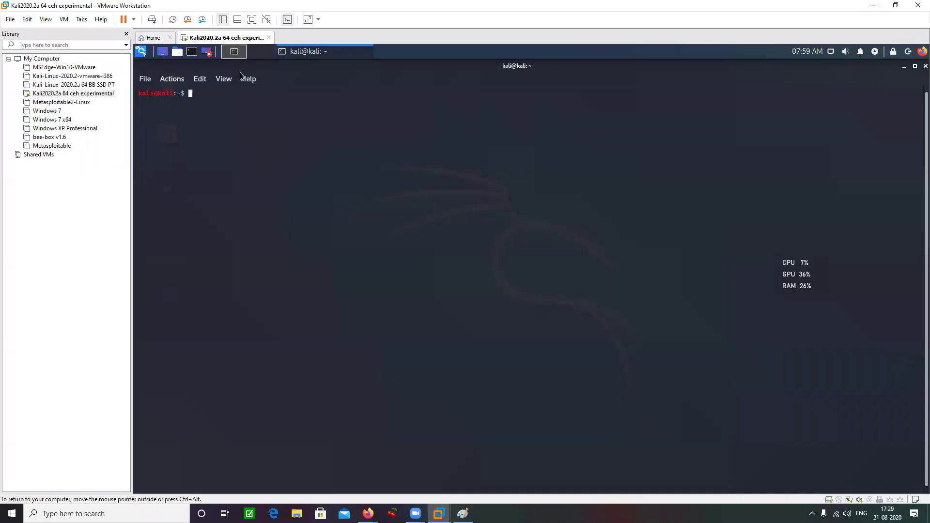
Launch burpsuite from the Kali menu, dismiss the JRE warning, and minimise the terminal
left_click(143, 55)
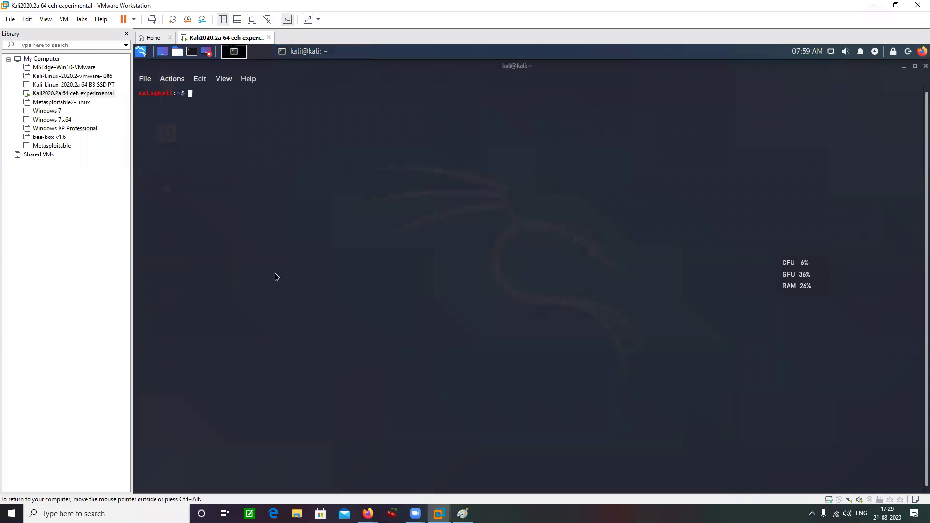
key("super")
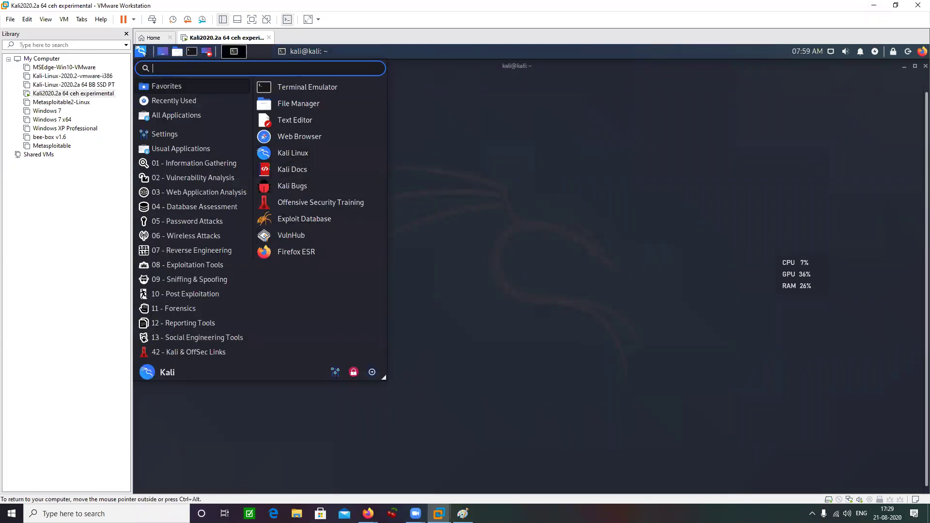
type("burp")
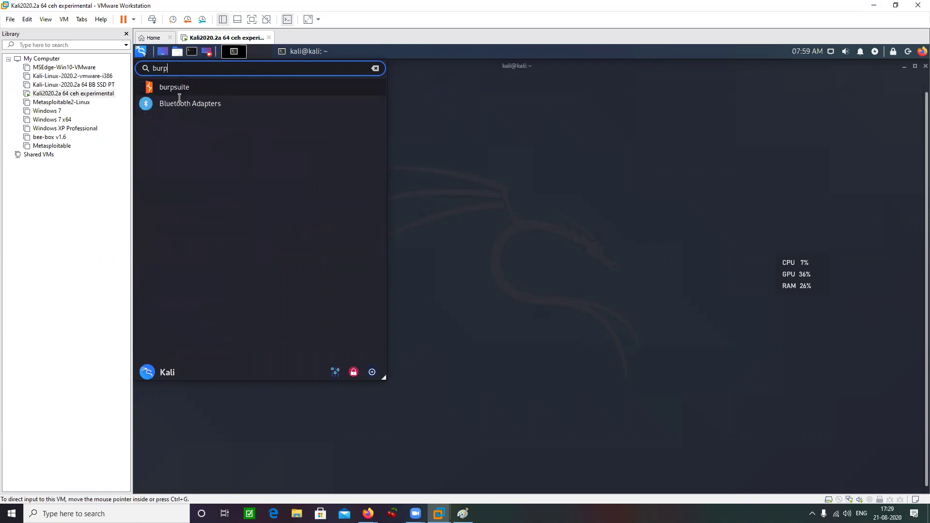
key("Return")
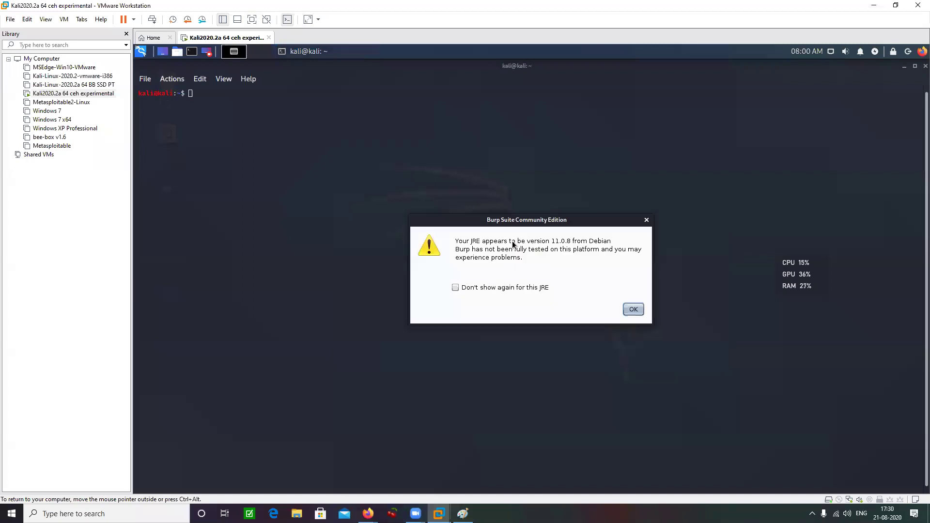
left_click(633, 310)
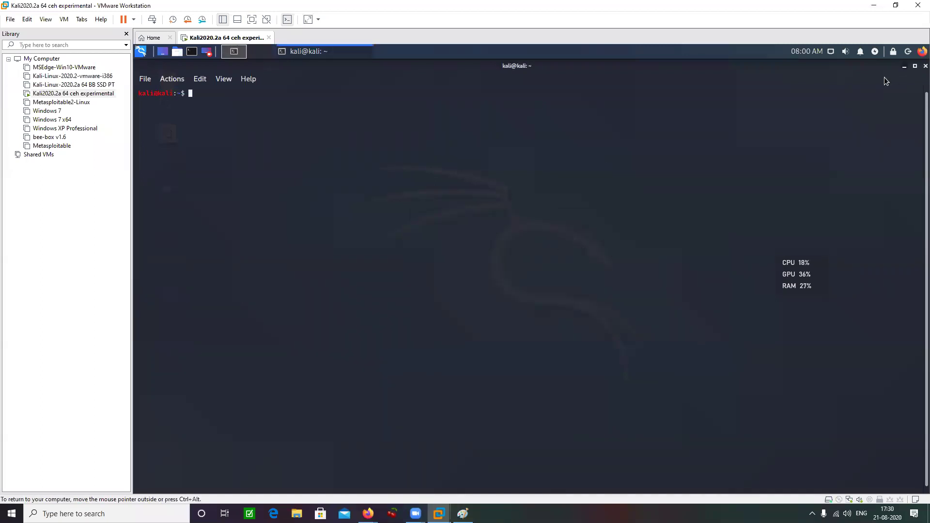
left_click(903, 66)
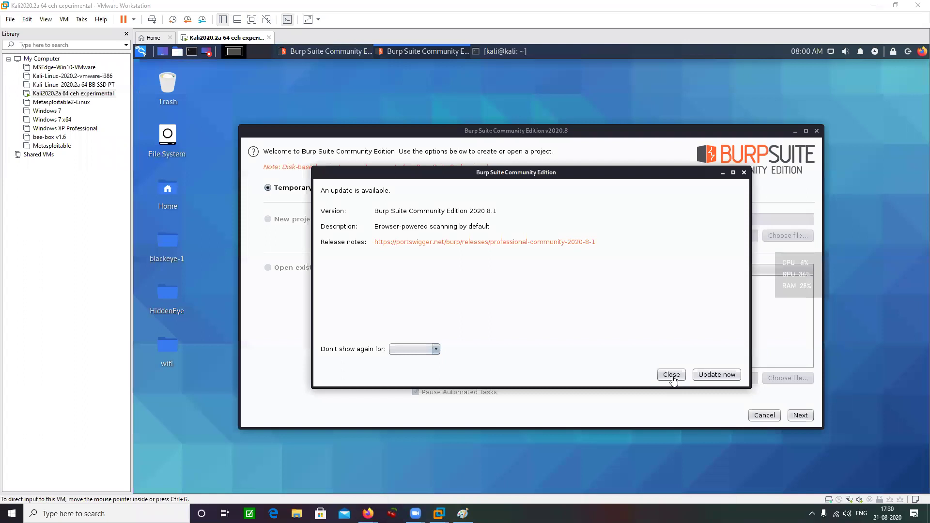
Close the update notice, start a temporary project with default settings, and open Proxy
left_click(672, 374)
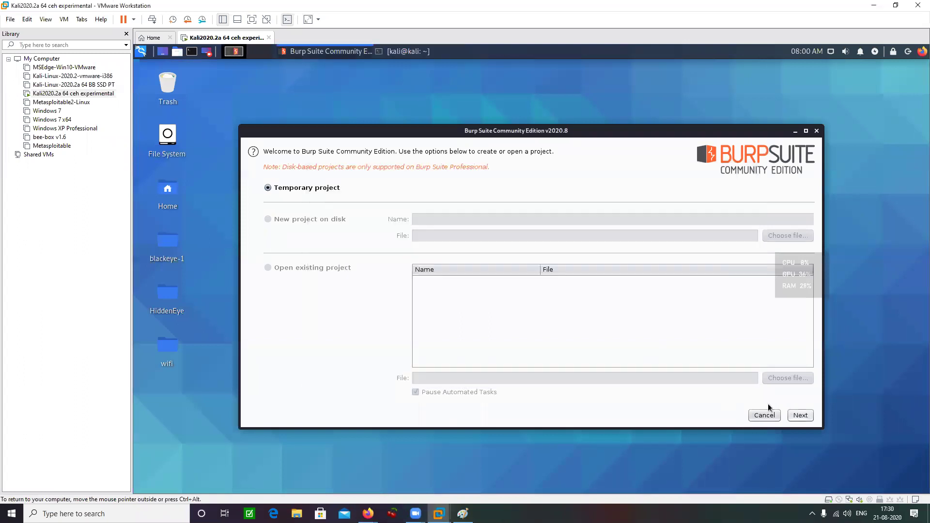
left_click(800, 415)
key("Return")
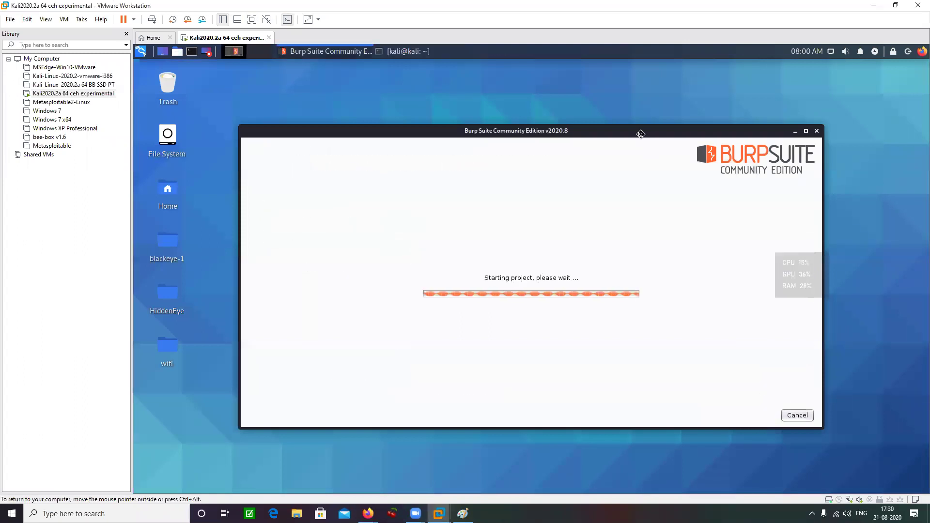
key("ctrl+alt")
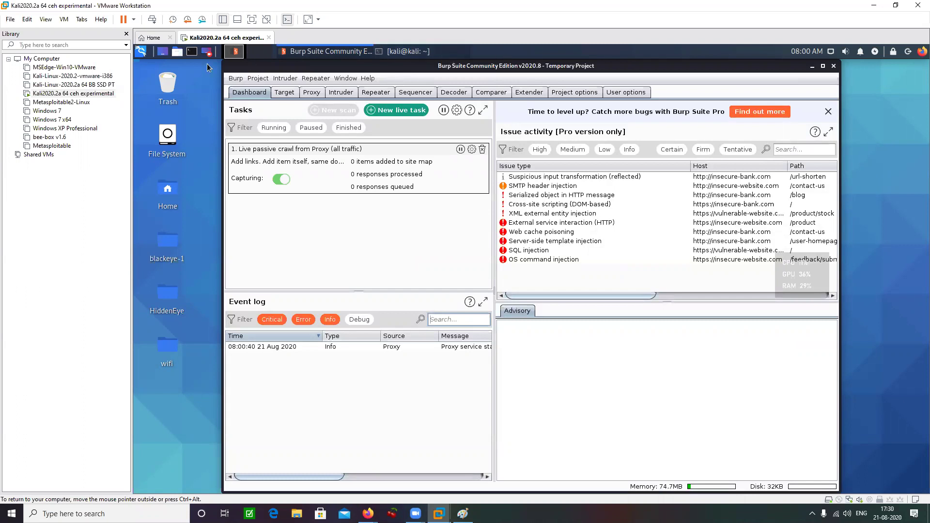
left_click(144, 56)
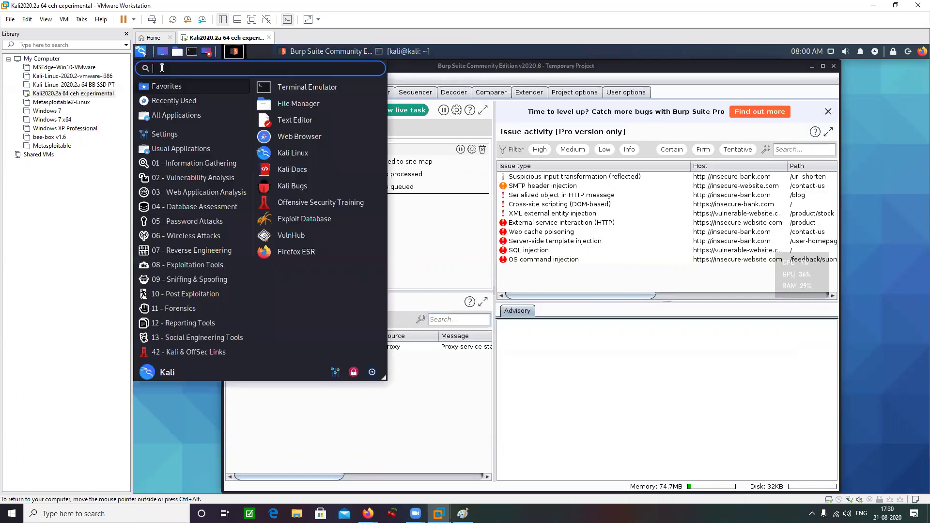
left_click(535, 68)
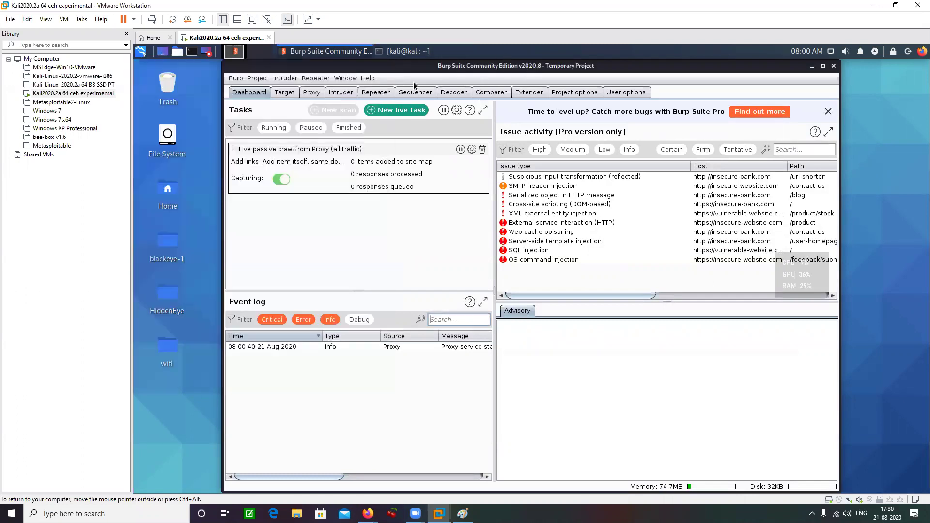
left_click(311, 92)
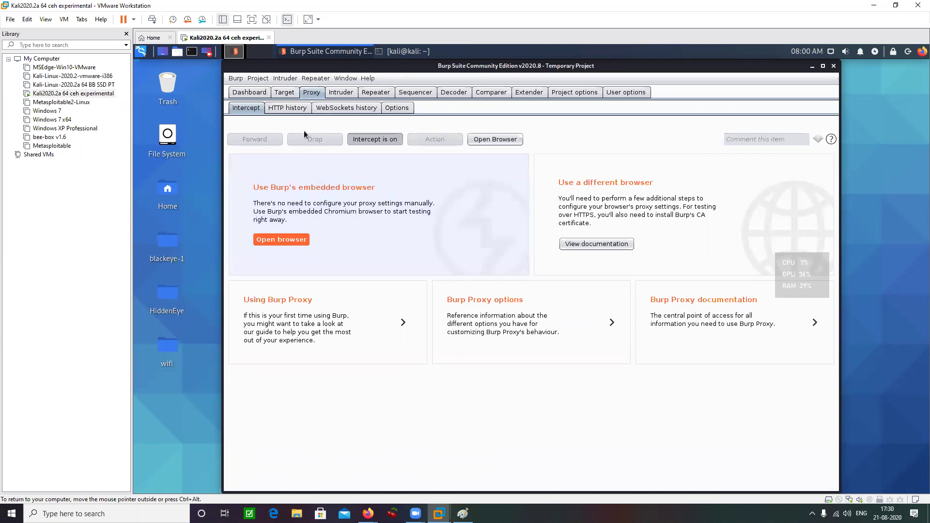
Highlight the 127.0.0.1:8080 listener in Proxy Options, then bring Firefox to the front
left_click(408, 110)
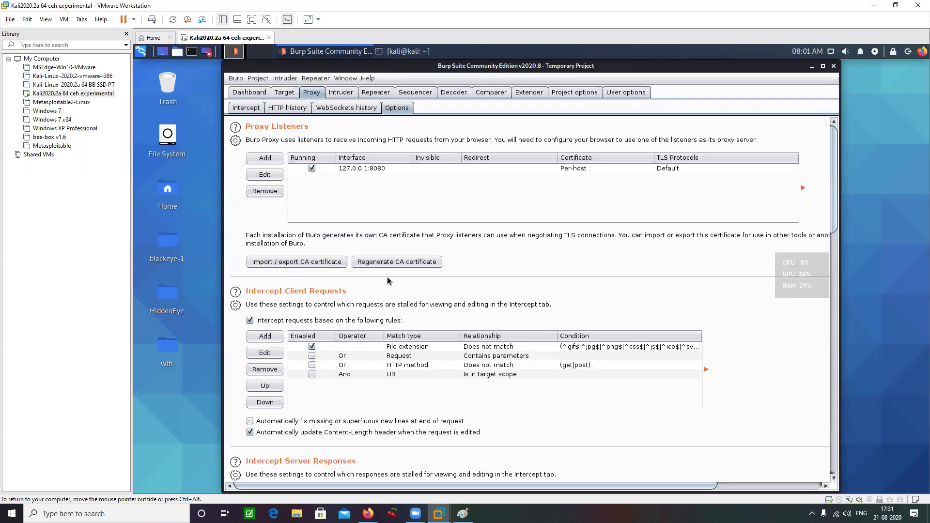
mouse_move(331, 172)
left_mouse_down()
mouse_move(401, 170)
mouse_move(393, 183)
mouse_move(394, 157)
mouse_move(336, 171)
left_mouse_up()
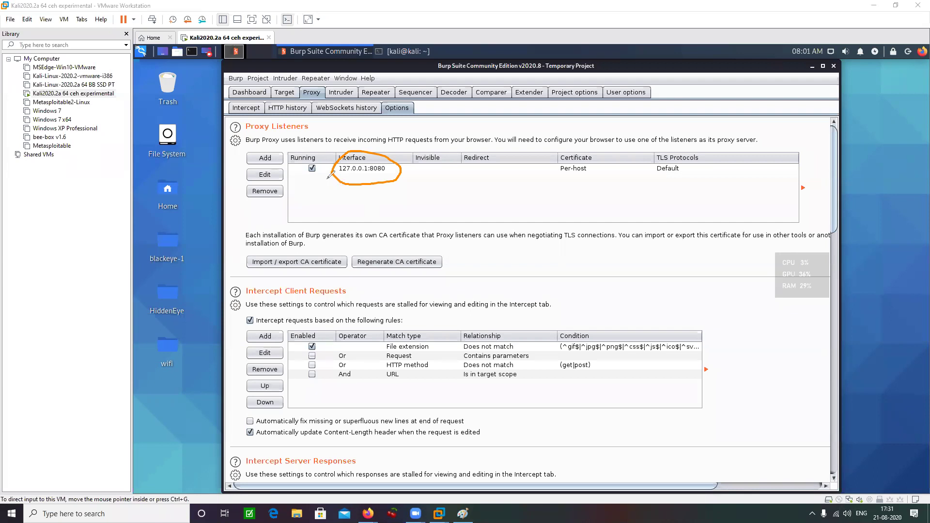
left_click(571, 25)
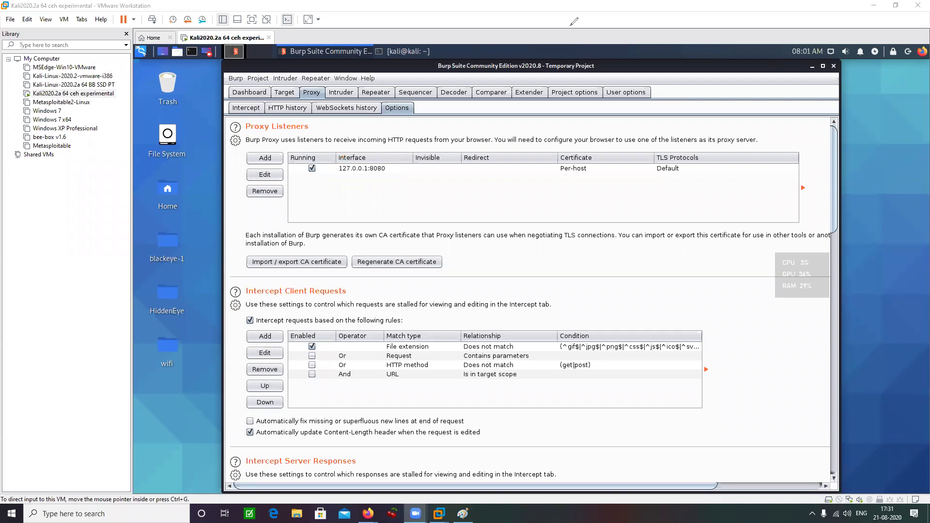
left_click(900, 50)
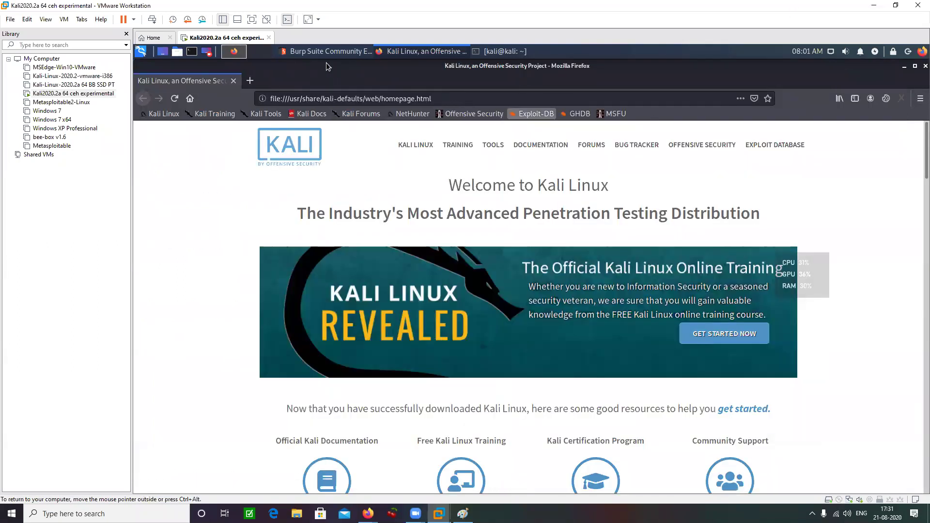
Search Firefox Preferences for 'proxy' and open the Network Connection Settings dialog
left_click(919, 98)
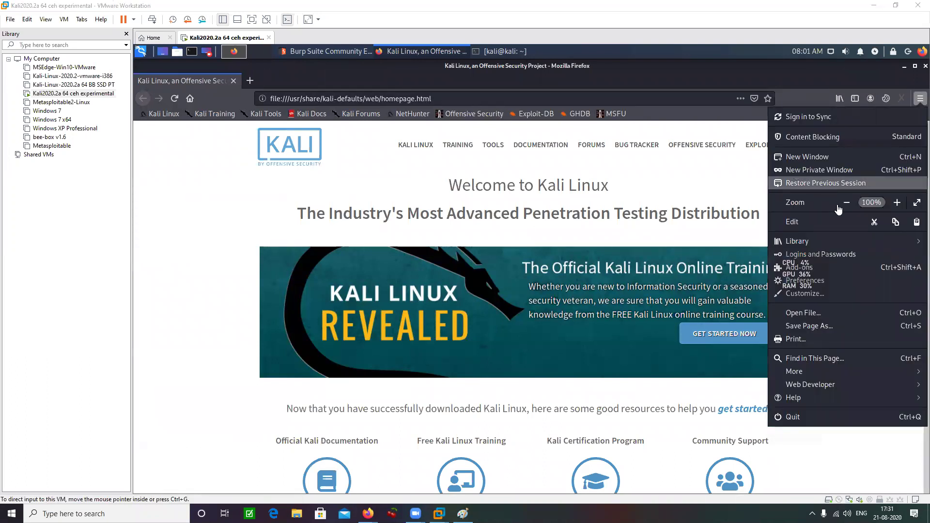
left_click(856, 281)
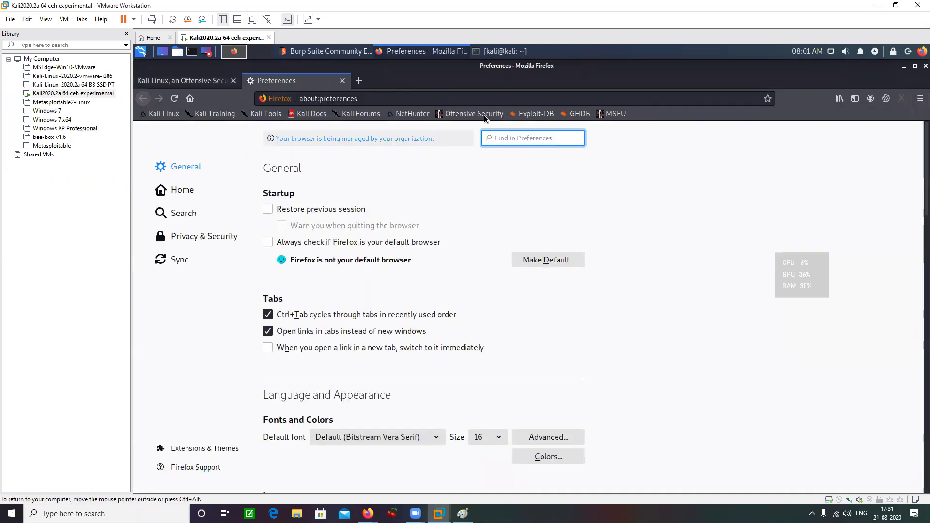
type("proxy")
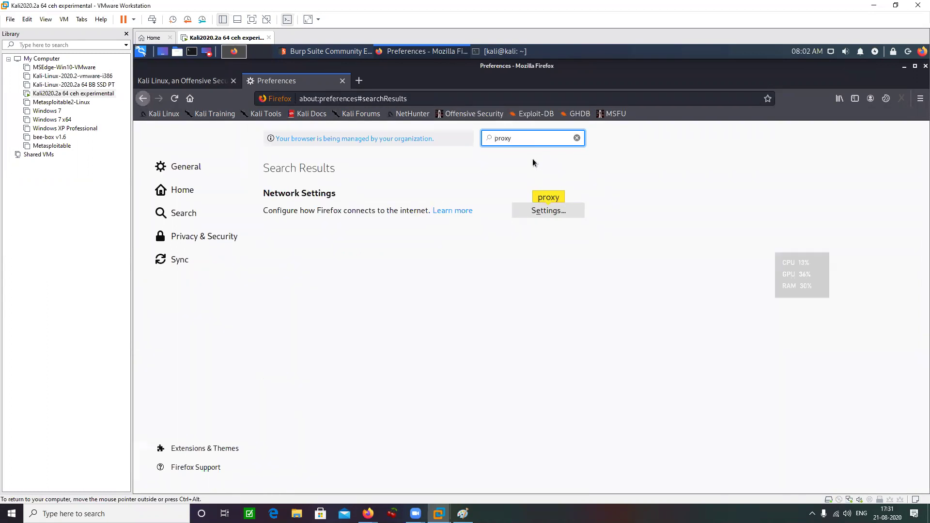
left_click(556, 211)
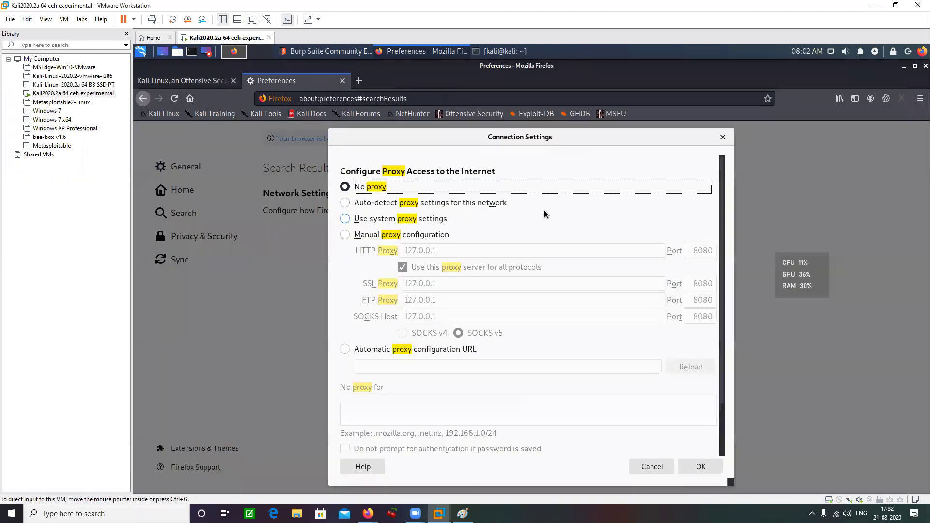
Switch to manual proxy configuration and check 127.0.0.1:8080 against Burp's proxy listener
left_click(366, 236)
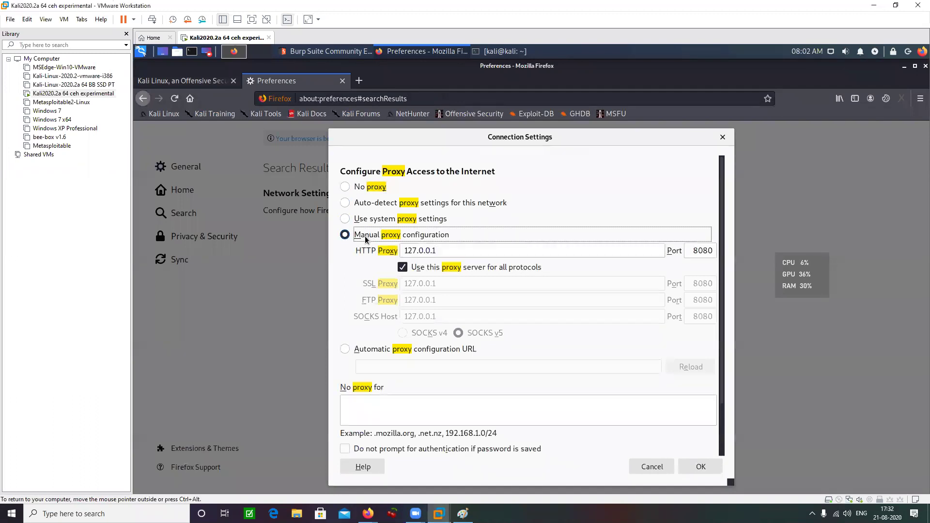
left_click_drag(453, 248, 396, 252)
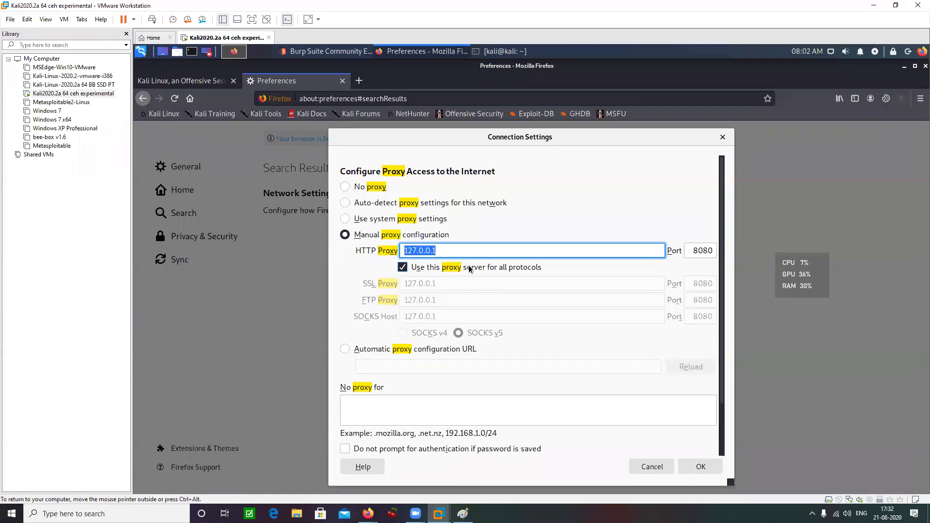
left_click(445, 249)
triple_click(413, 249)
left_click(554, 253)
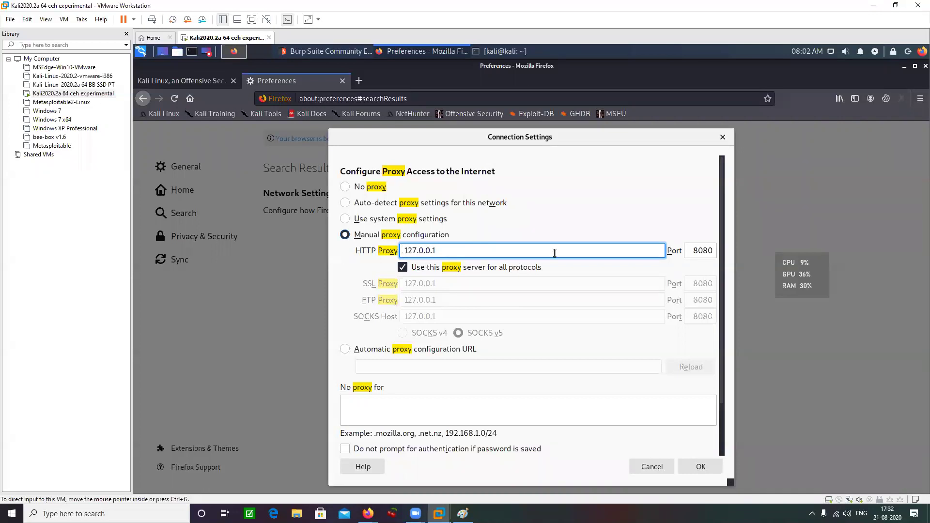
left_click(471, 254)
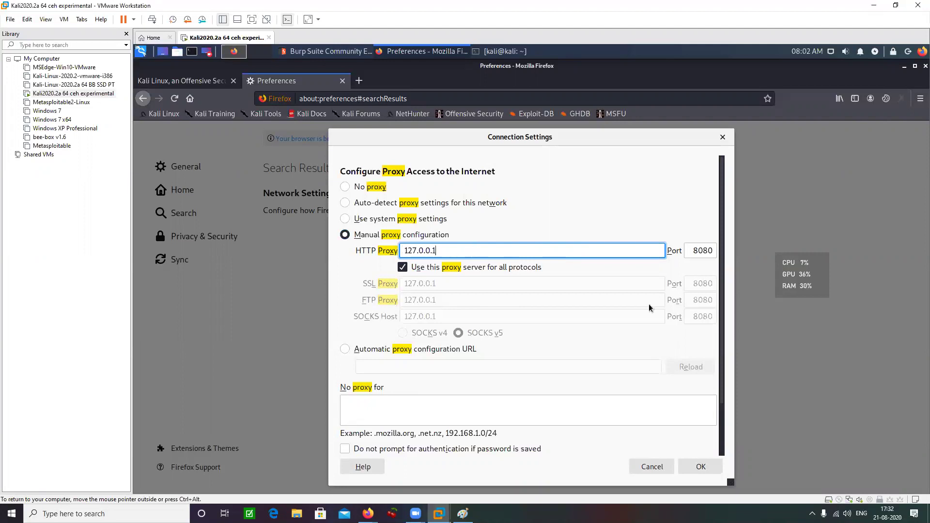
left_click_drag(693, 253, 713, 251)
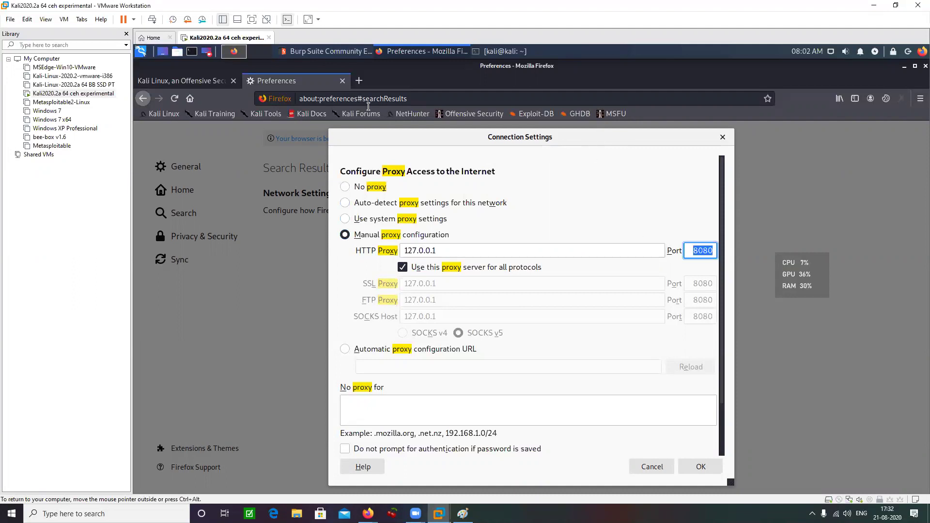
left_click(336, 51)
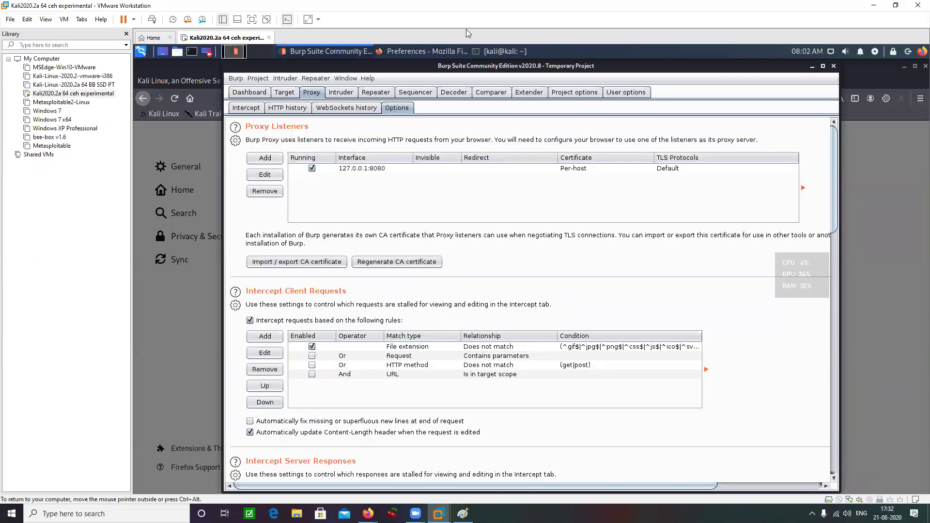
left_click(418, 51)
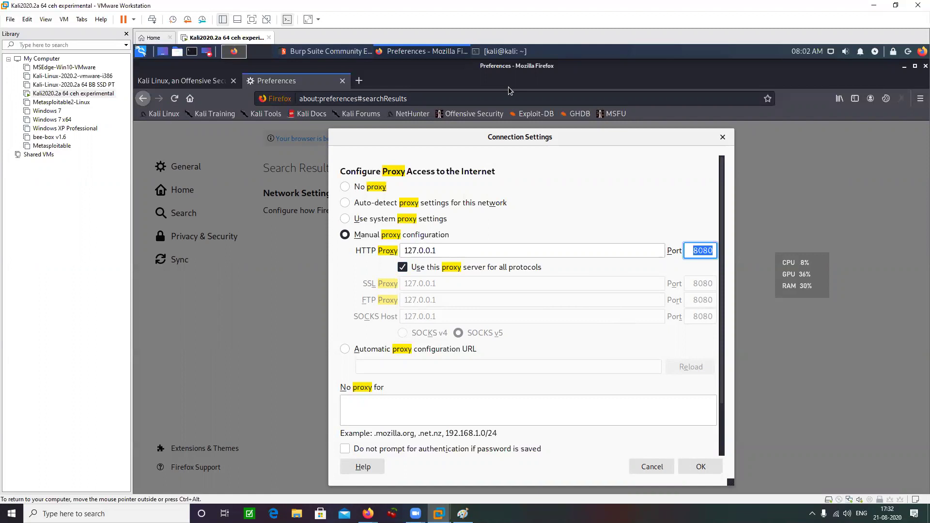
Confirm HTTP proxy 127.0.0.1 port 8080 for all protocols and apply the connection settings
left_click(443, 246)
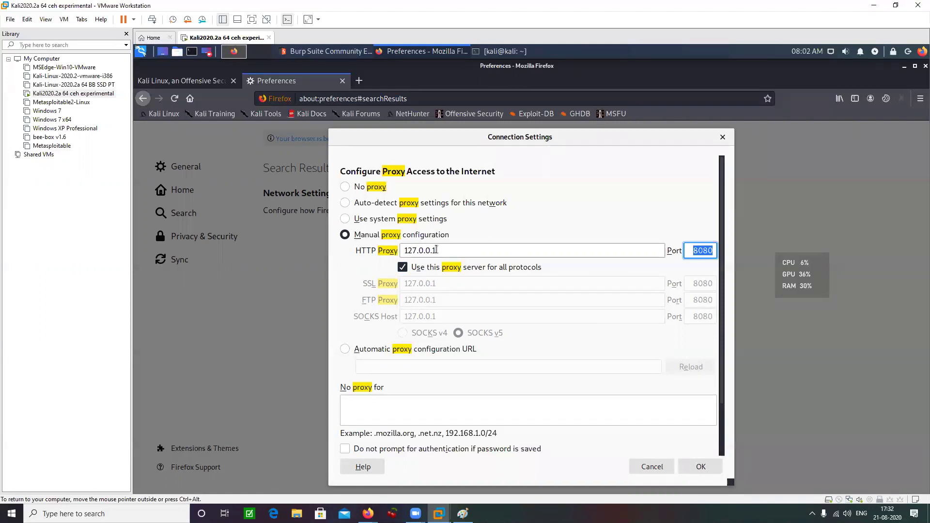
key("Tab")
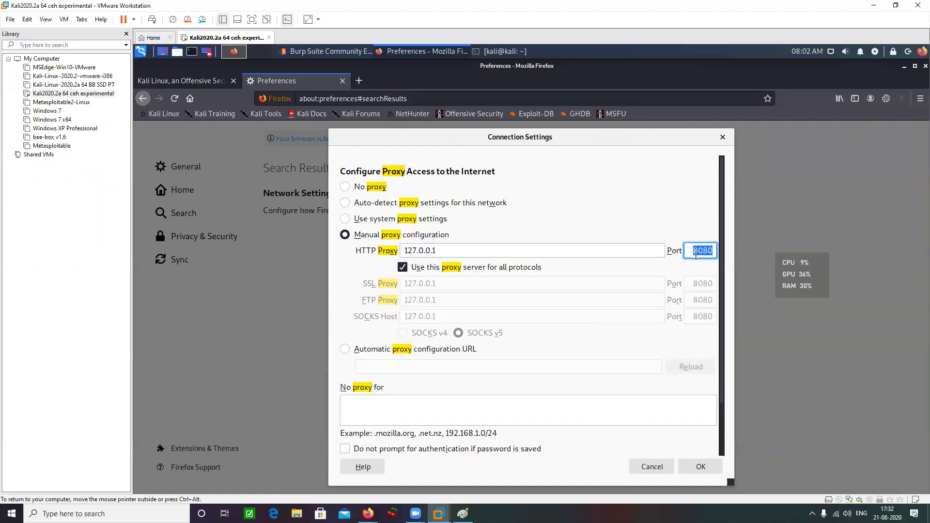
left_click_drag(449, 253, 395, 252)
left_click(458, 256)
left_click(399, 251)
left_click(446, 249)
double_click(407, 249)
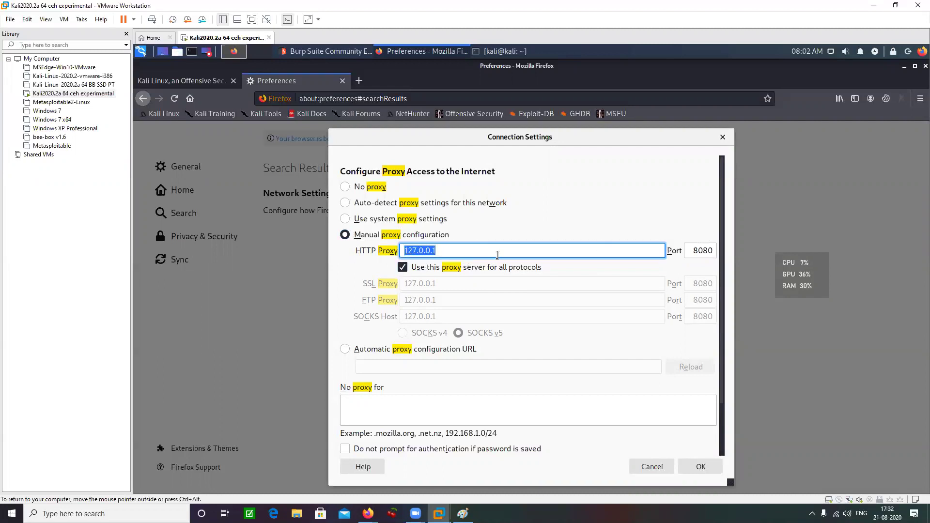
left_click_drag(712, 250, 680, 251)
left_click(612, 255)
left_click(417, 268)
left_click(417, 269)
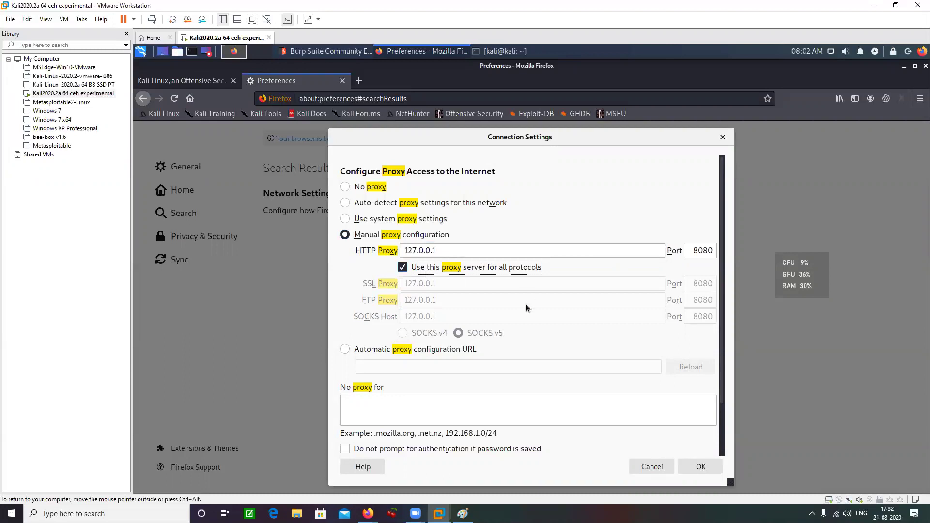
key("Return")
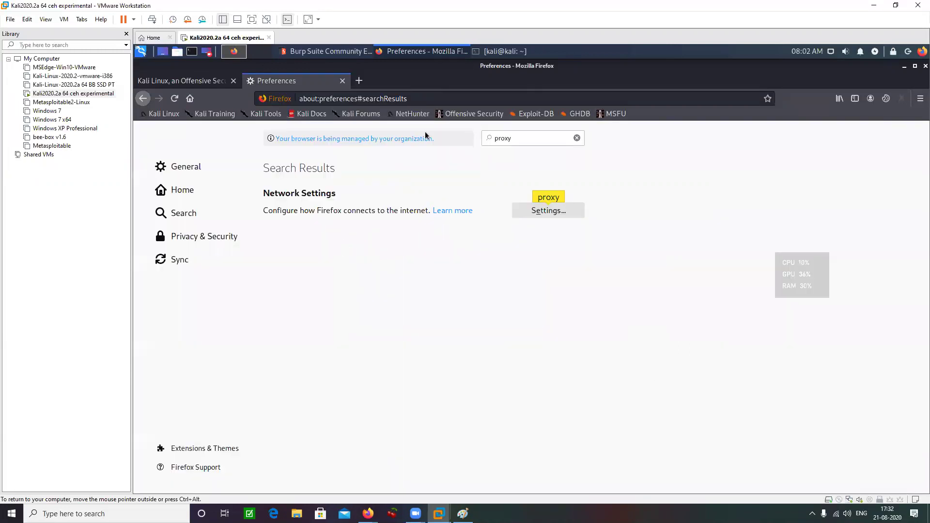
Open a new Firefox tab and close the Preferences and Kali Linux tabs
left_click(358, 80)
left_click(342, 80)
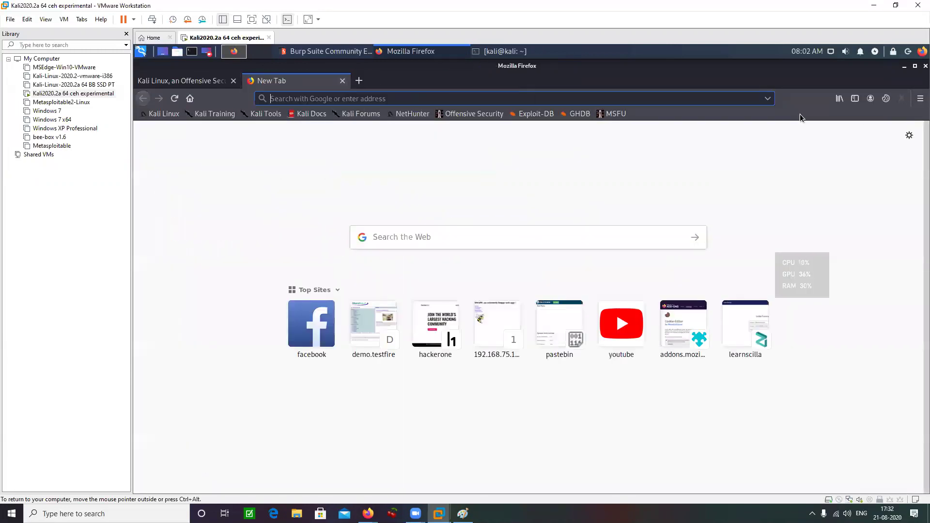
left_click(234, 80)
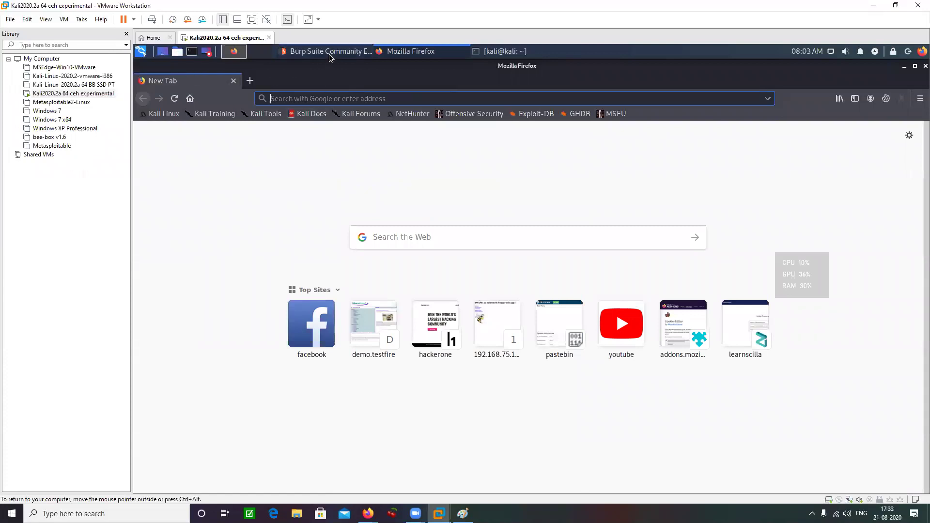
Confirm Burp's Proxy Intercept view shows interception on, then return to Firefox
left_click(326, 51)
left_click(246, 108)
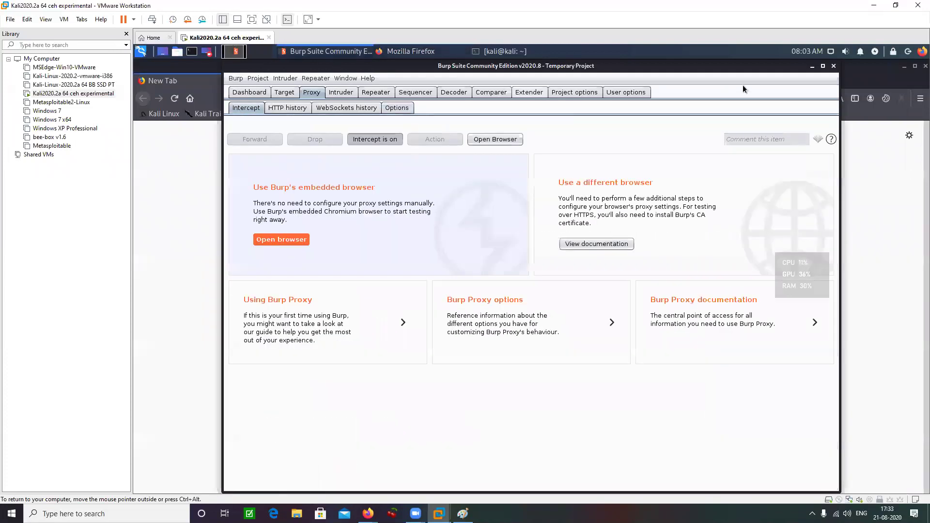
left_click(191, 81)
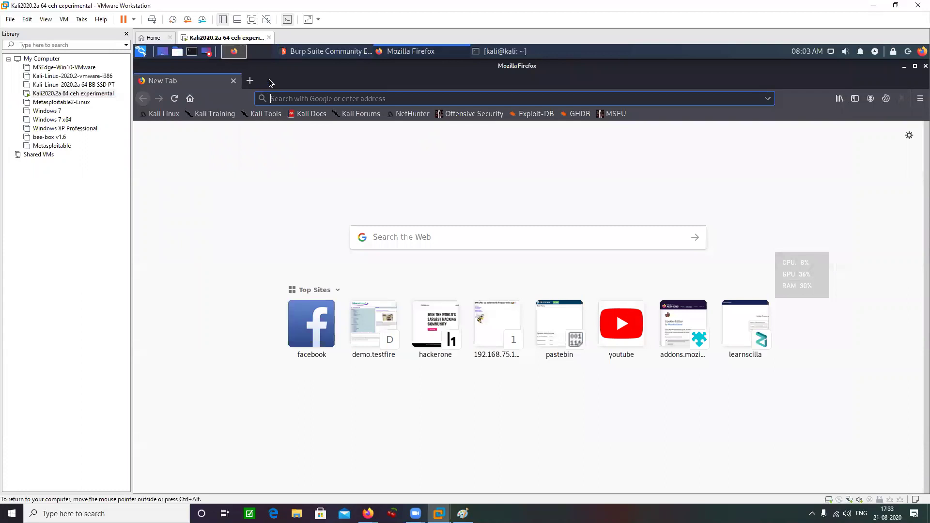
left_click(327, 52)
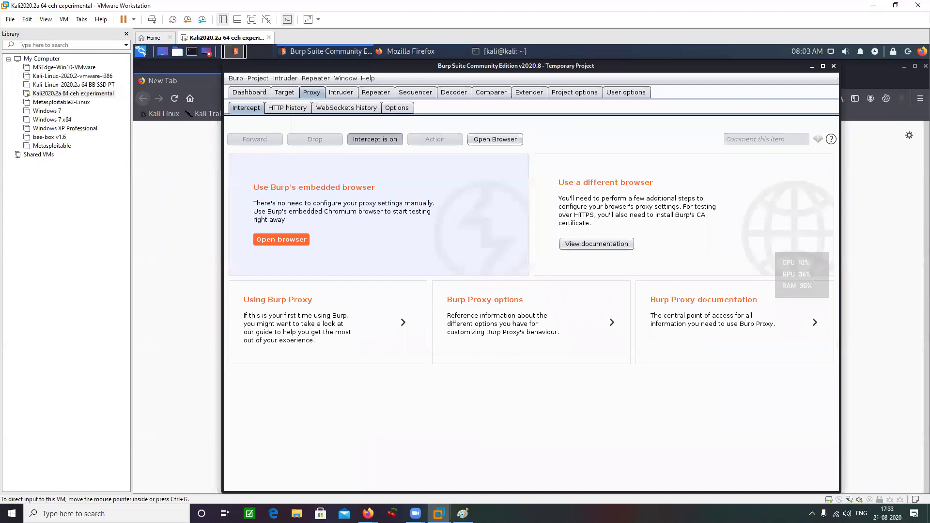
mouse_move(404, 151)
left_mouse_down()
mouse_move(377, 121)
mouse_move(402, 153)
left_mouse_up()
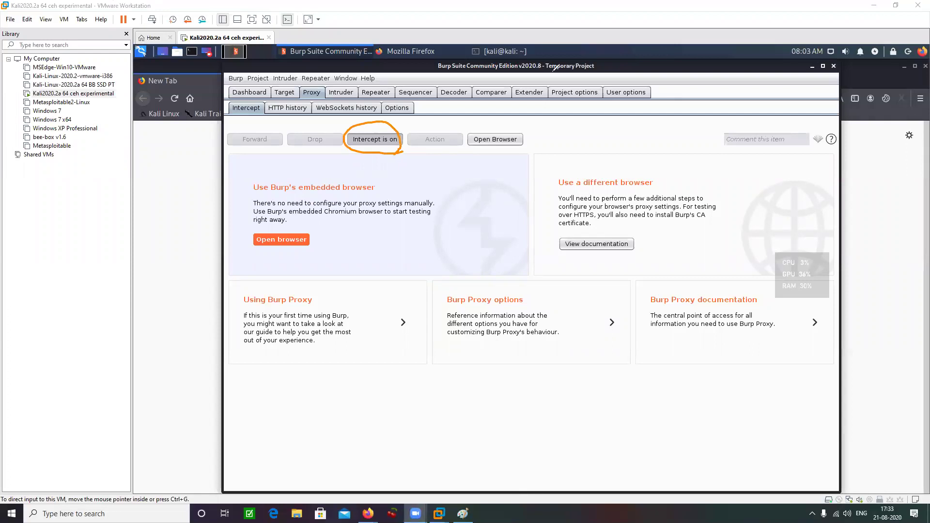
left_click(197, 82)
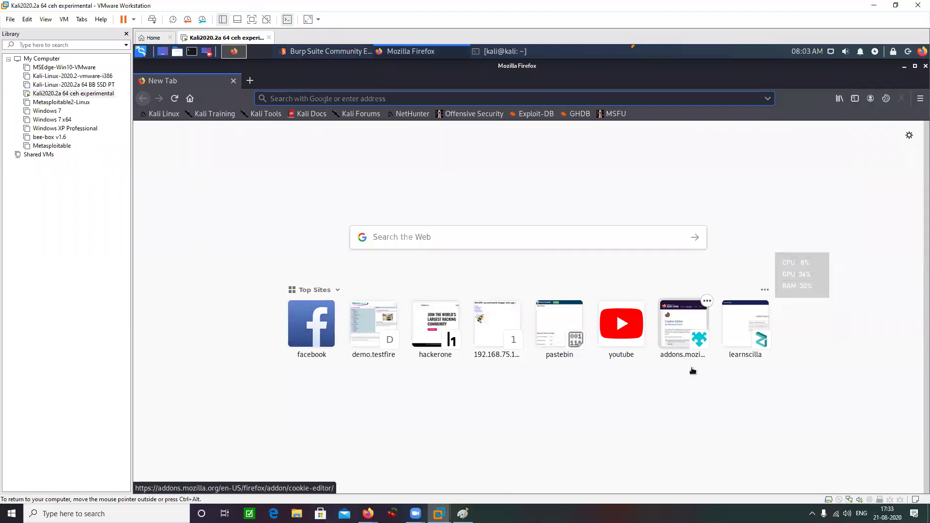
Raise the host computer's volume from the Windows system tray
left_click(843, 509)
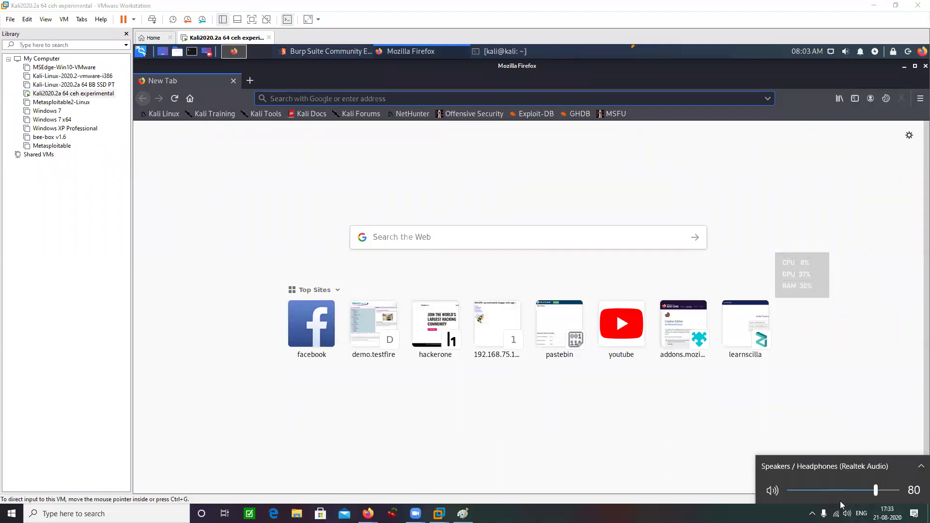
scroll(841, 502, "up", 5)
left_click(436, 409)
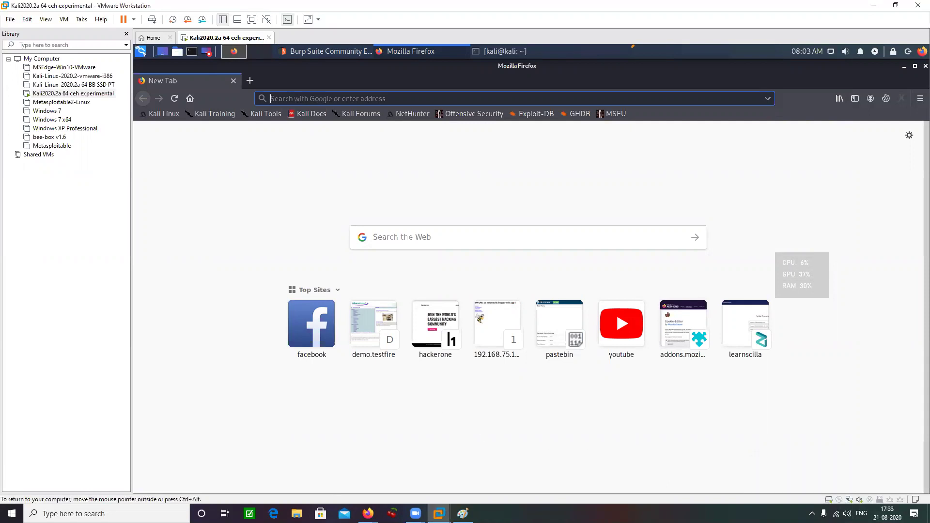
mouse_move(463, 513)
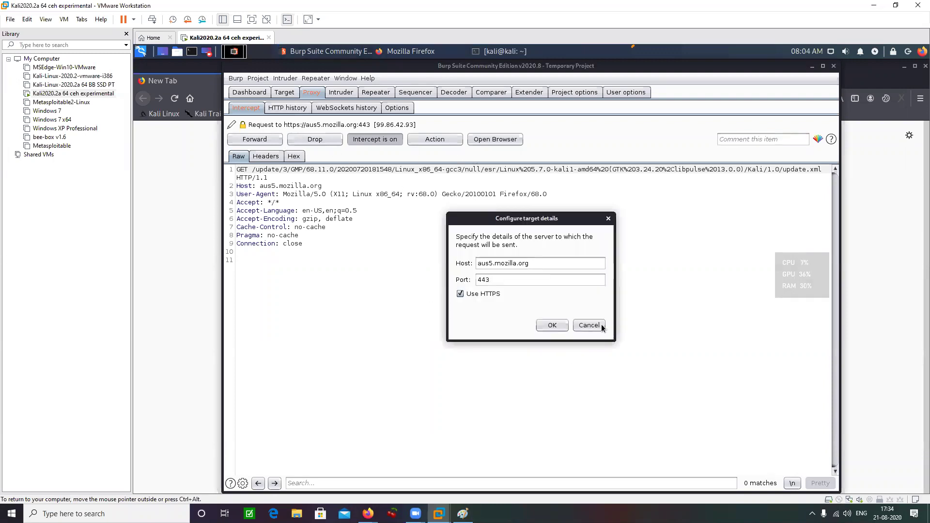
Dismiss the target details prompt and toggle interception off and on to release the held request
left_click(595, 325)
left_click(389, 139)
left_click(389, 139)
Browse to demo.testfire.net in Firefox so Burp intercepts the request
left_click(219, 97)
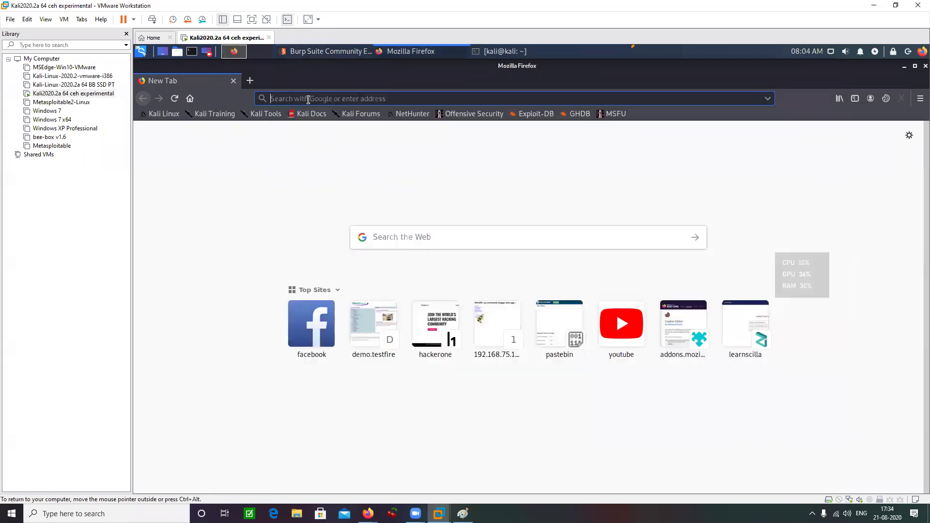
type("demo.testfire.net/")
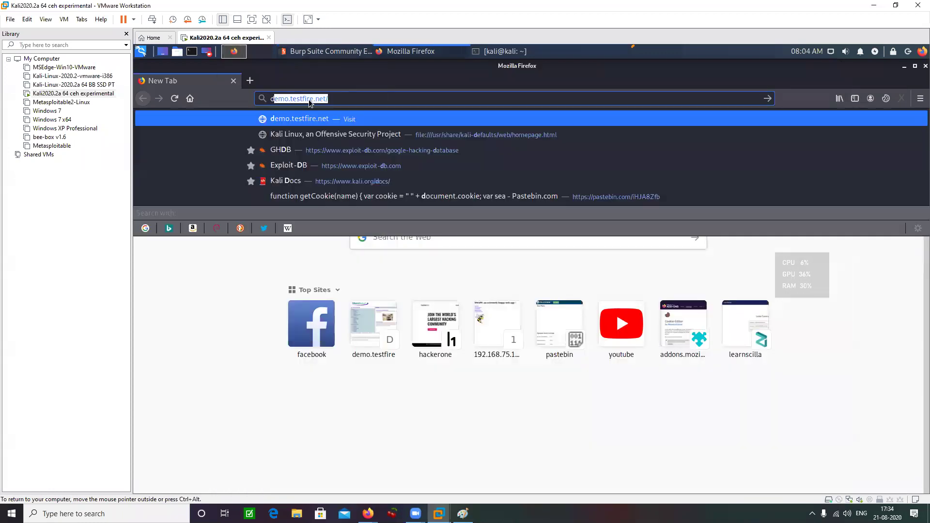
key("Return")
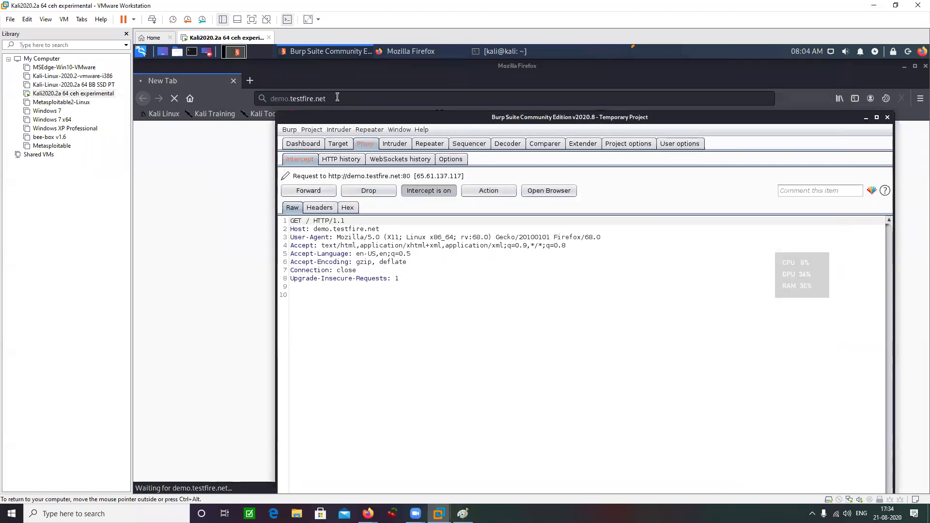
Review the request line and Host header of the demo.testfire.net request, then forward it
left_click_drag(420, 98, 388, 53)
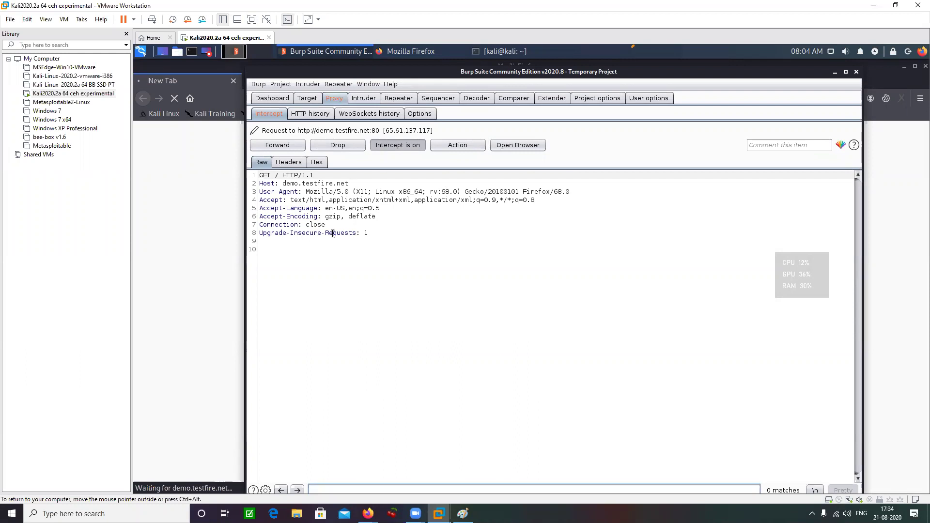
left_click(347, 185)
left_click_drag(348, 186, 267, 175)
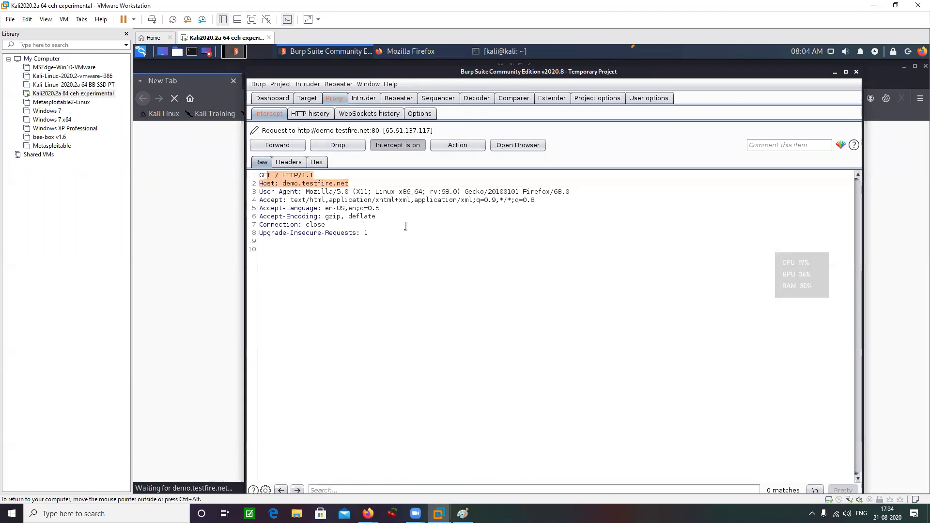
left_click(406, 245)
key("ctrl+a")
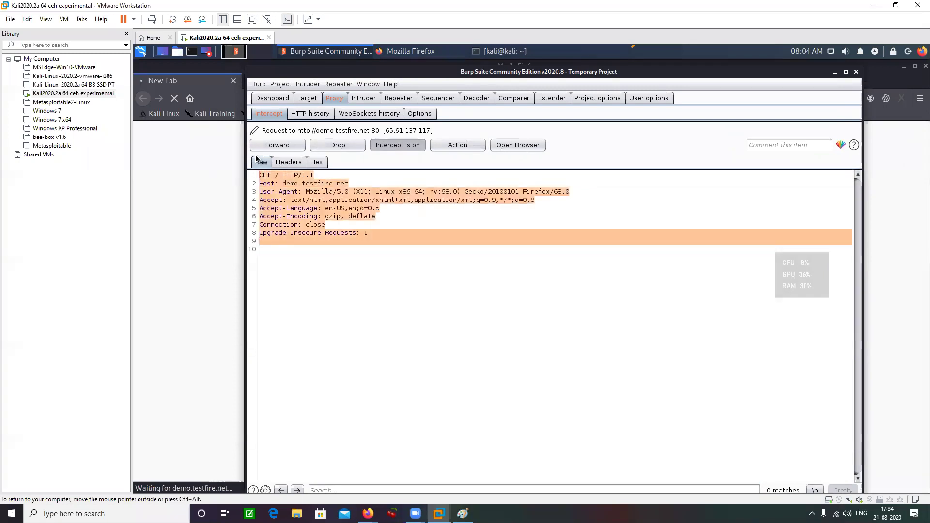
left_click(450, 200)
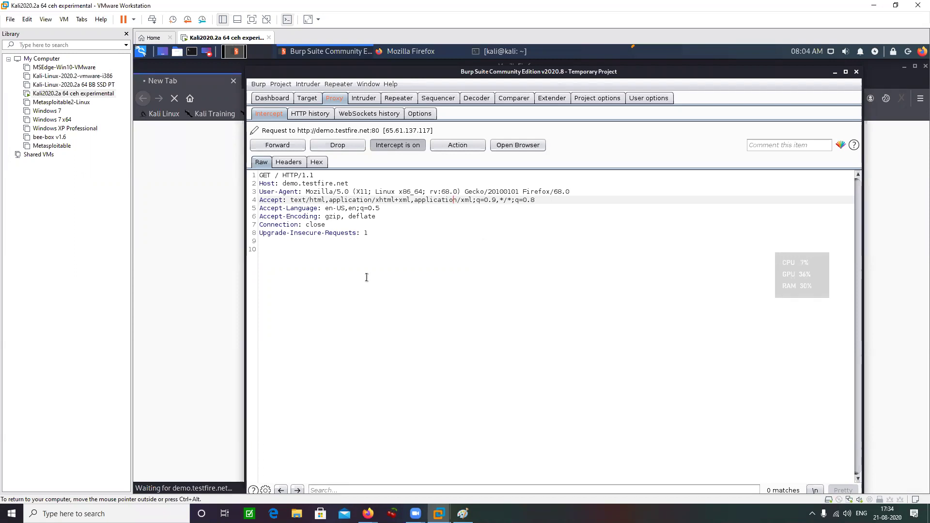
left_click(288, 147)
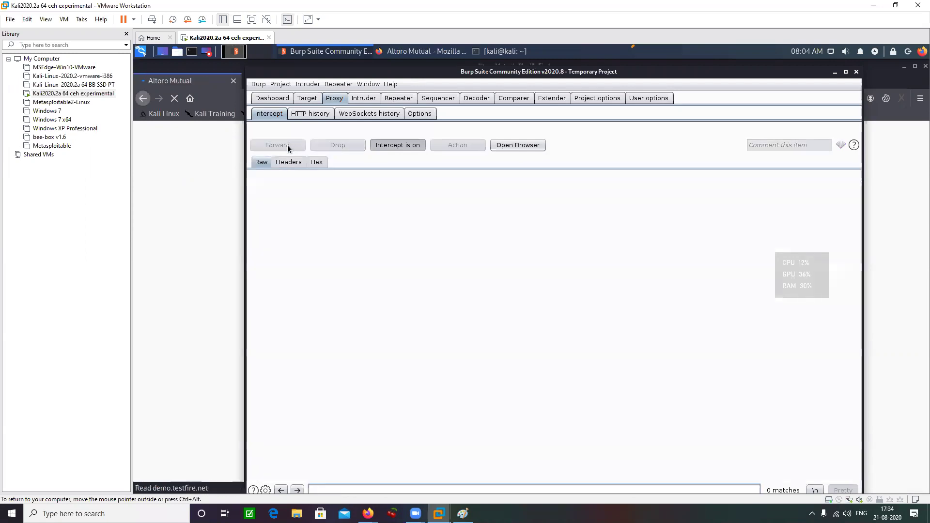
Forward the remaining held request and switch back to Firefox to view Altoro Mutual
left_click(288, 148)
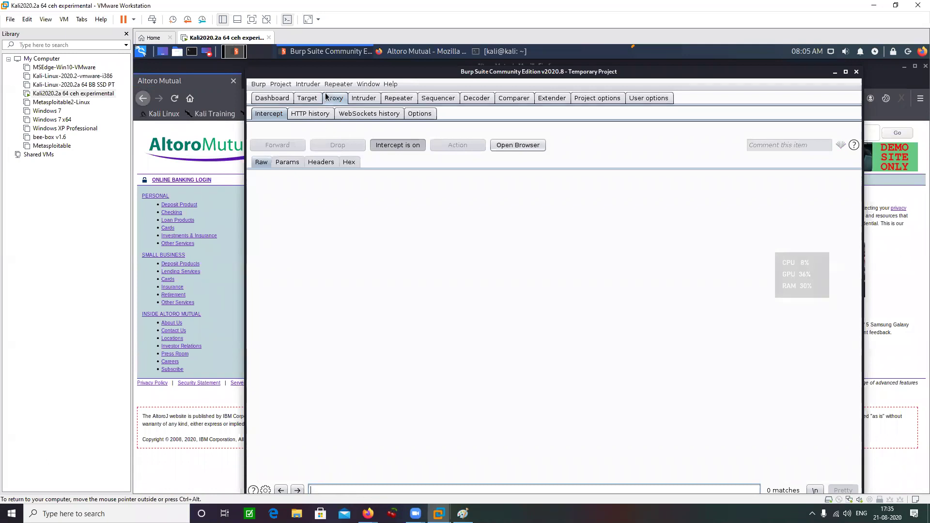
key("alt+Tab")
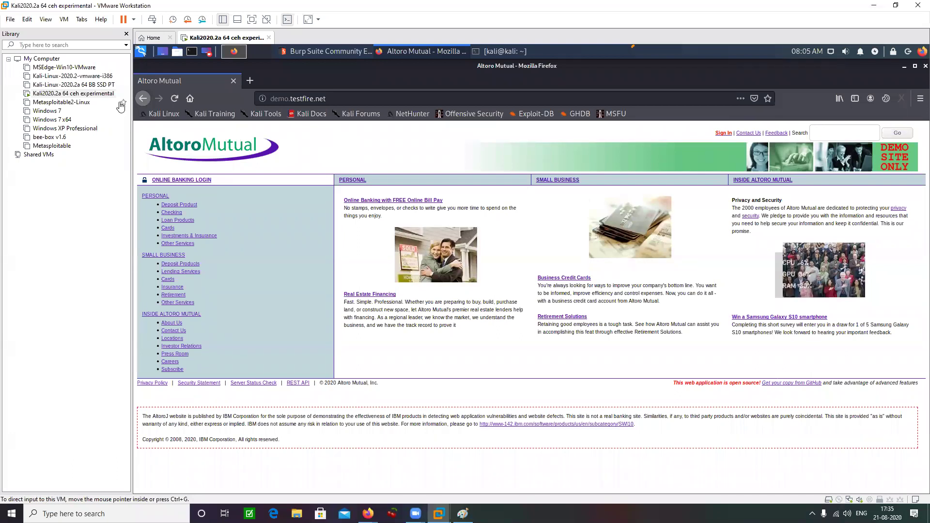
In Paint, draw a black rectangle screen with a triangle stand beneath it
left_click(463, 513)
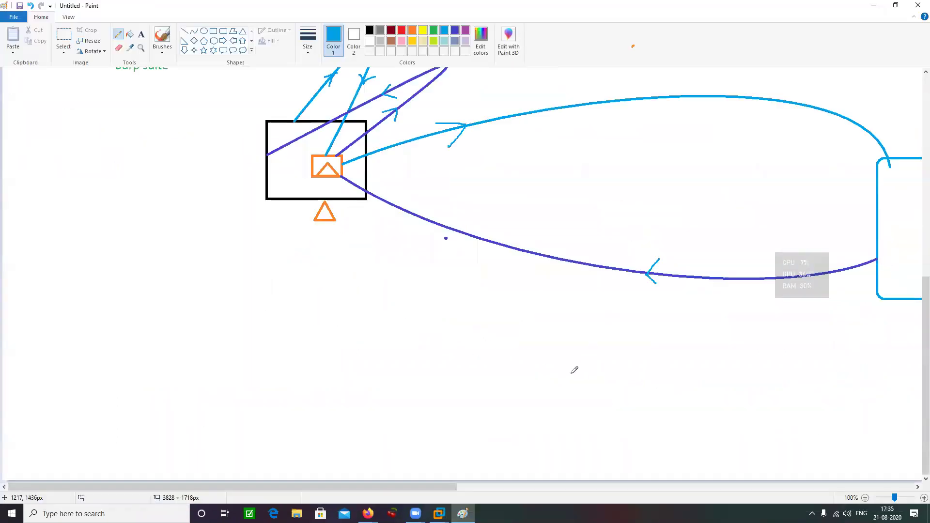
scroll(421, 434, "up", 8)
left_click_drag(283, 486, 746, 484)
scroll(613, 304, "down", 2)
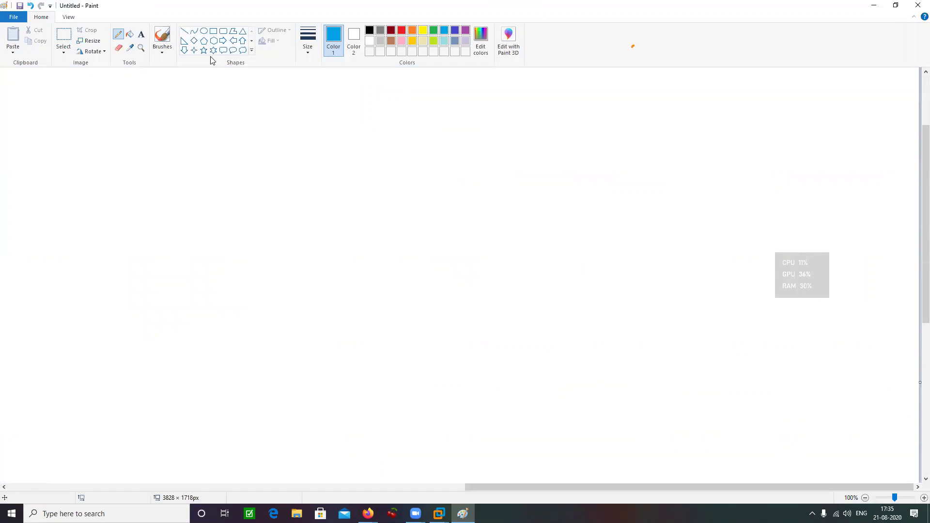
left_click(213, 31)
left_click_drag(132, 133, 240, 208)
left_click(368, 30)
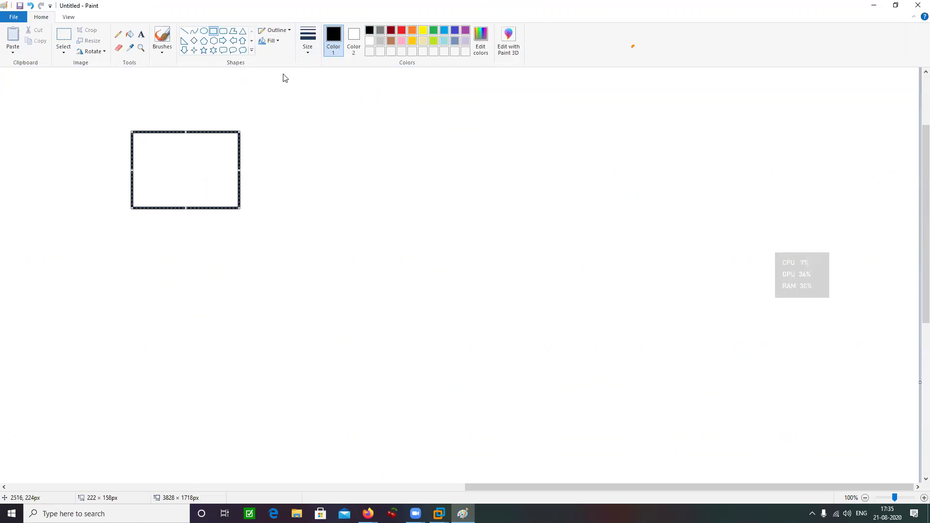
left_click(242, 31)
left_click_drag(174, 210, 199, 231)
Add a tall orange rounded rectangle and a small orange box inside the screen, then return to the Kali VM
left_click(223, 31)
mouse_move(764, 100)
left_mouse_down()
mouse_move(898, 245)
mouse_move(857, 358)
left_mouse_up()
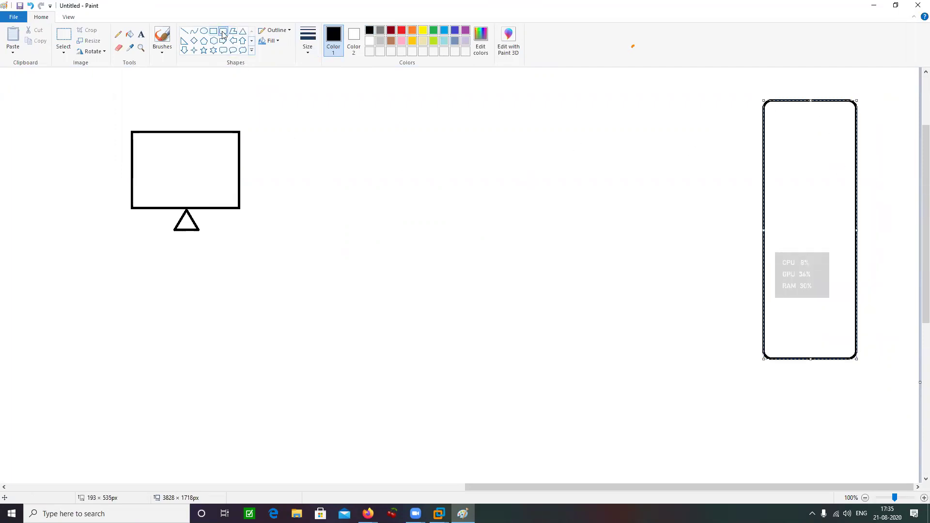
left_click(412, 30)
left_click_drag(200, 175, 227, 194)
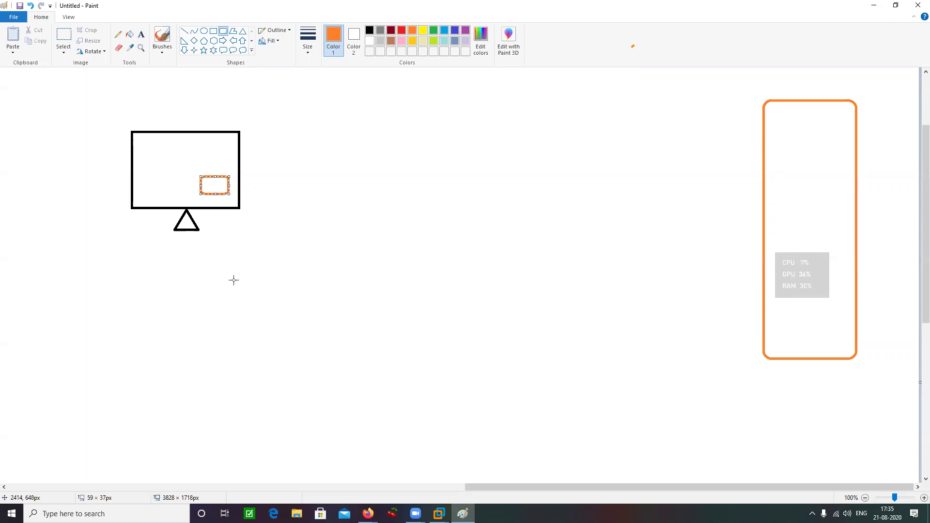
left_click(198, 147)
left_click(439, 512)
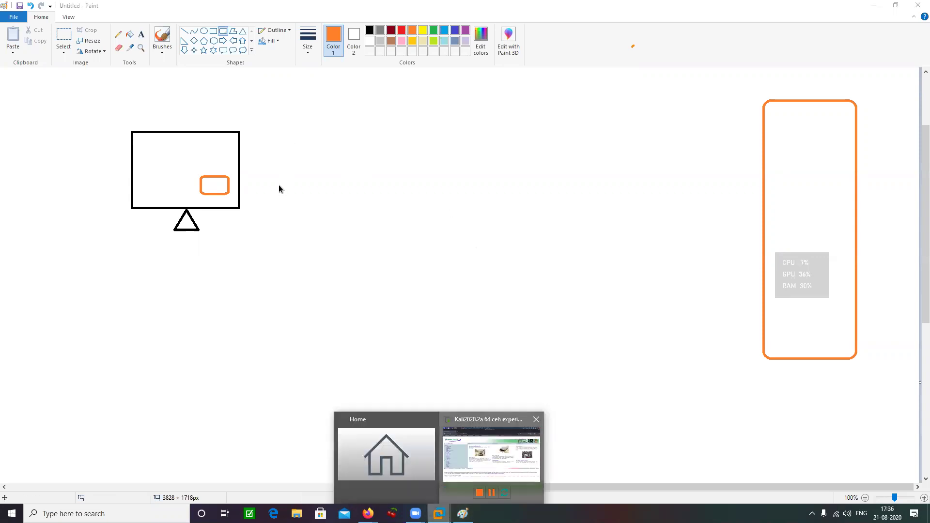
left_click(491, 454)
Release the held Firefox settings request in Burp and turn interception off and back on
key("alt+Tab")
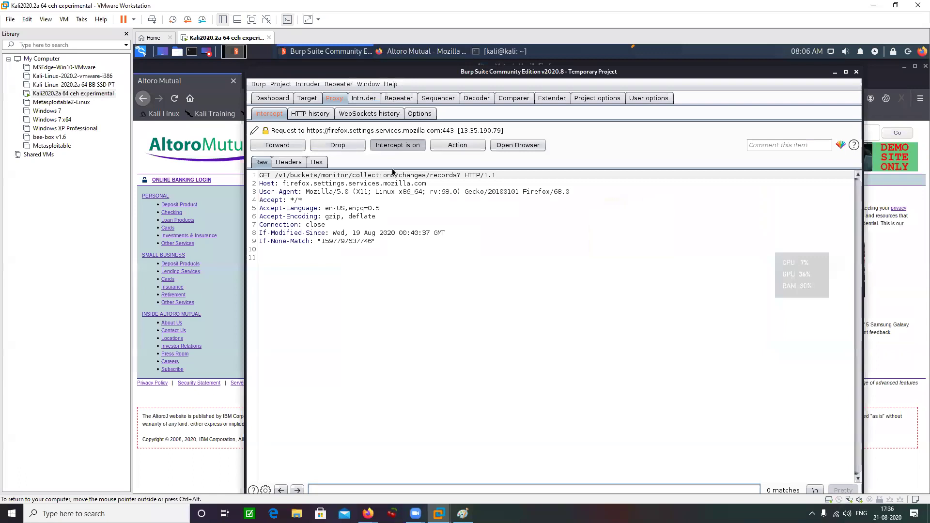
left_click(418, 144)
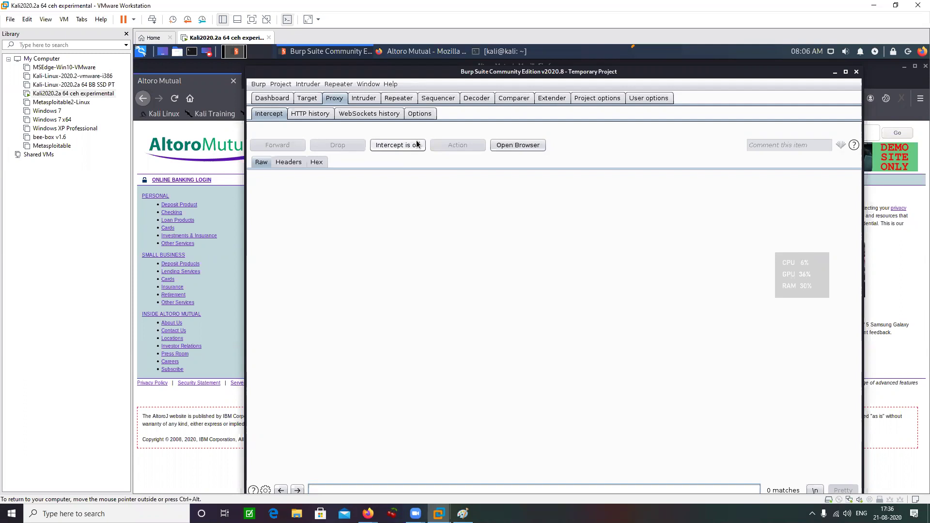
left_click(417, 143)
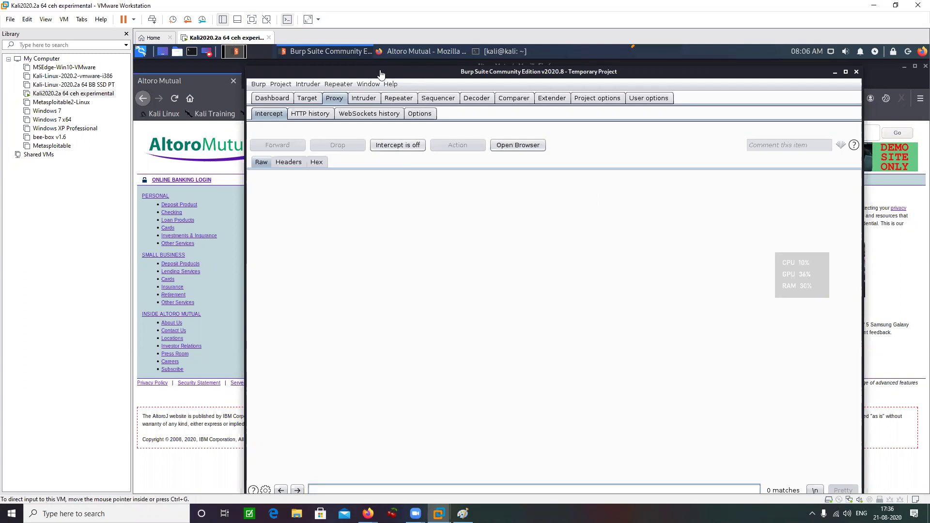
left_click(396, 145)
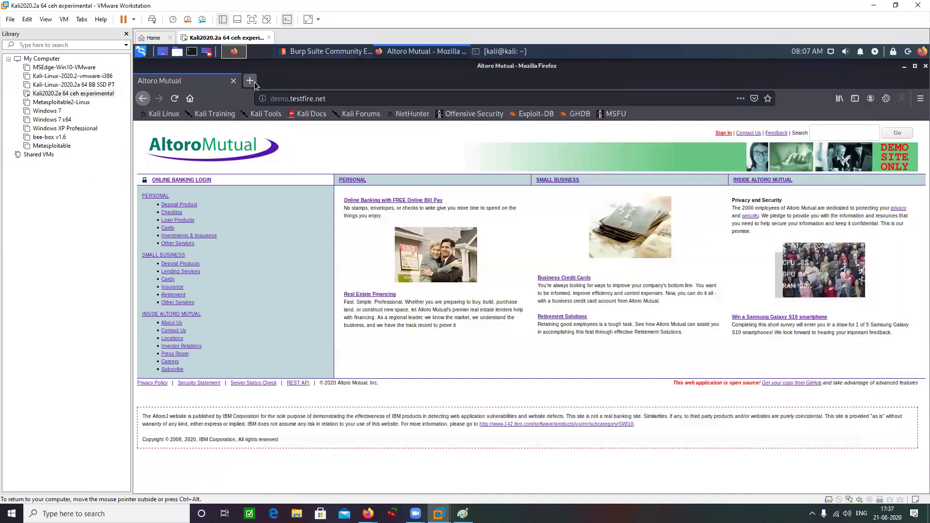
left_click(249, 81)
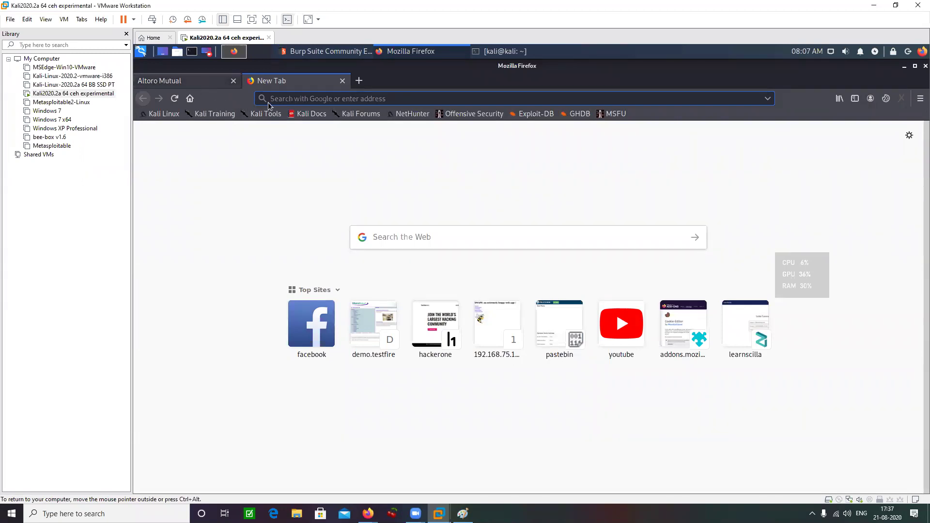
key("ctrl+Tab")
left_click(268, 86)
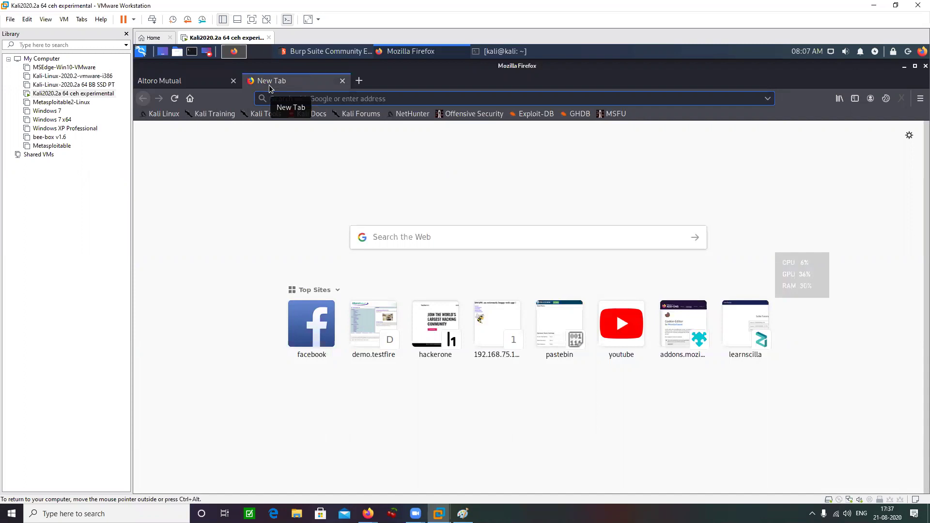
type("http://burp")
key("Return")
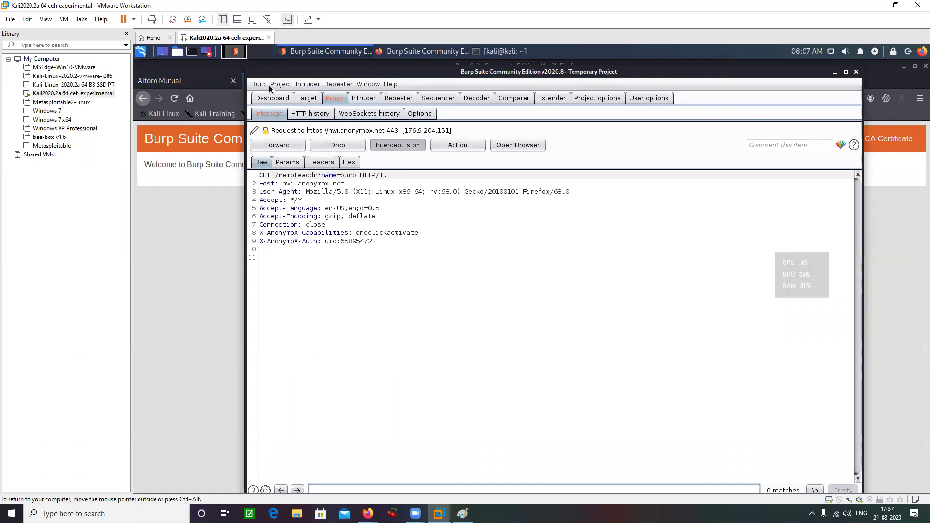
left_click(389, 146)
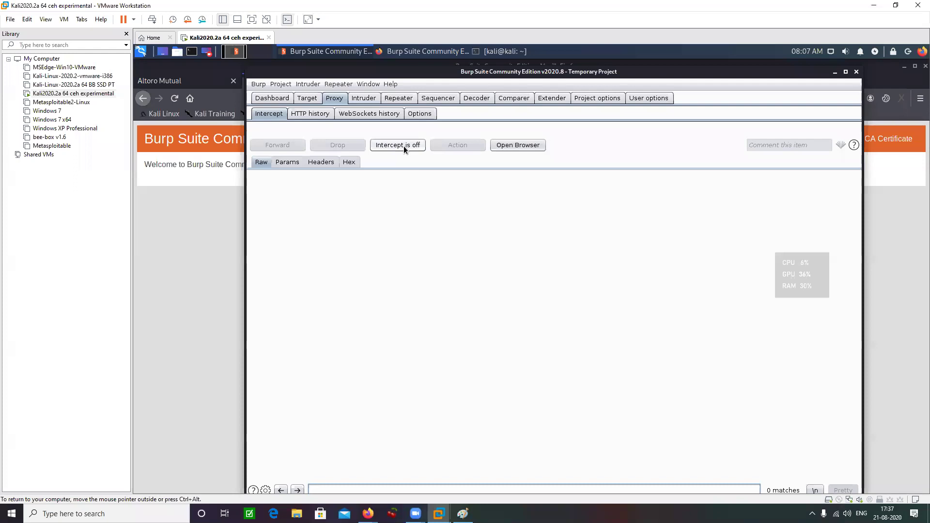
left_click(205, 85)
left_click(281, 86)
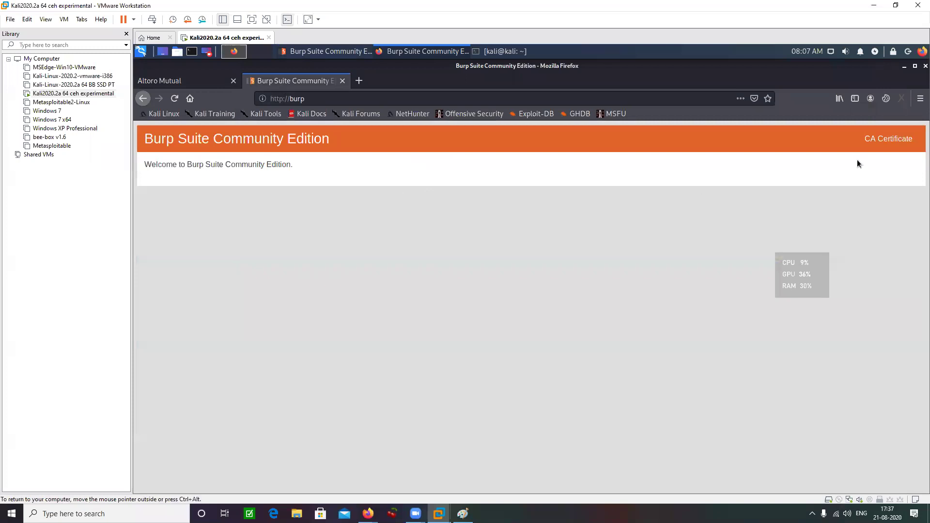
Download Burp's CA certificate and save it as cacert.der
left_click(894, 140)
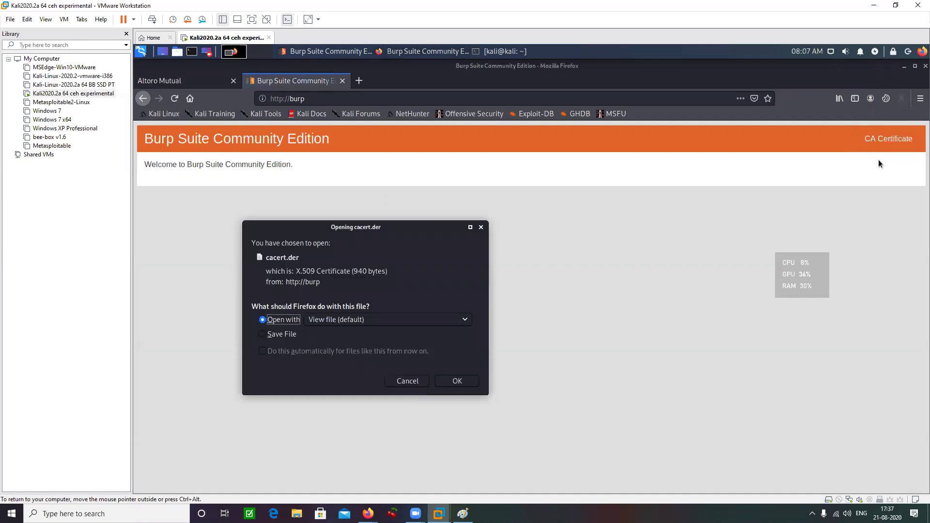
left_click(286, 334)
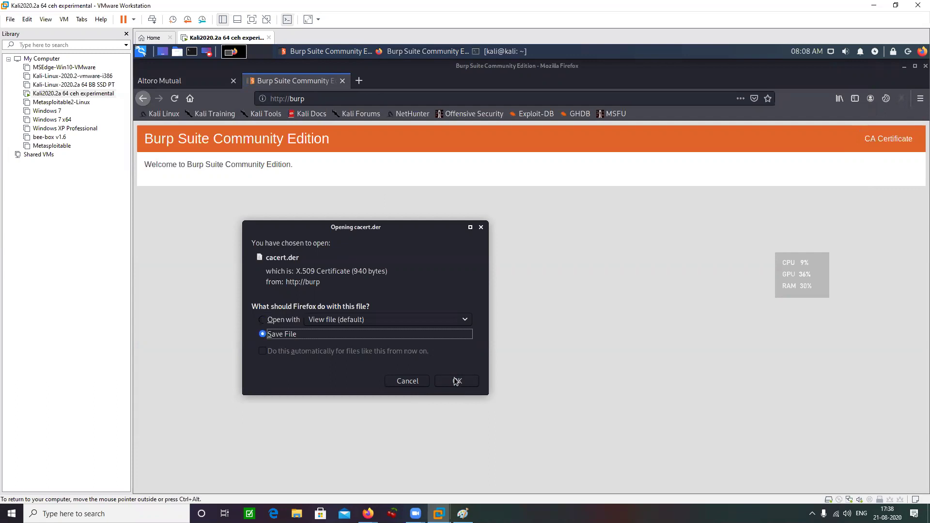
left_click(481, 228)
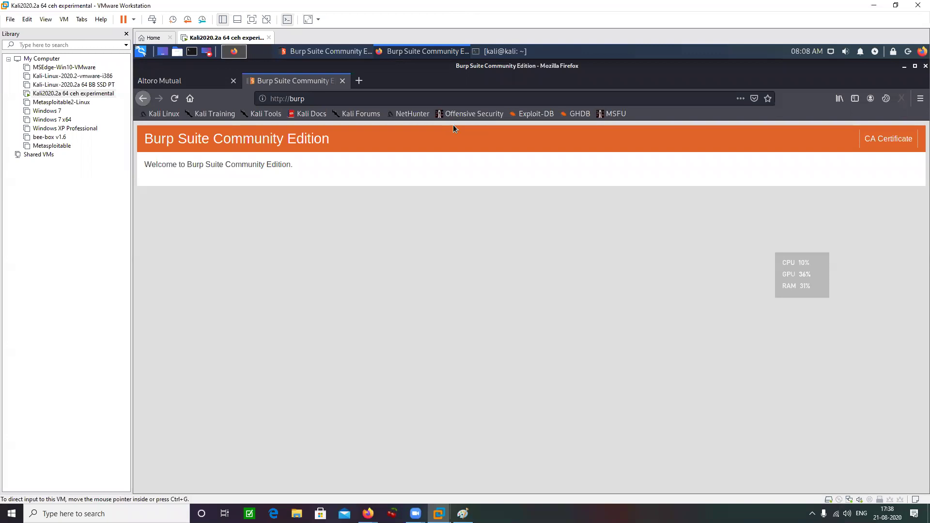
Open Firefox Preferences and search for 'cert'
left_click(920, 98)
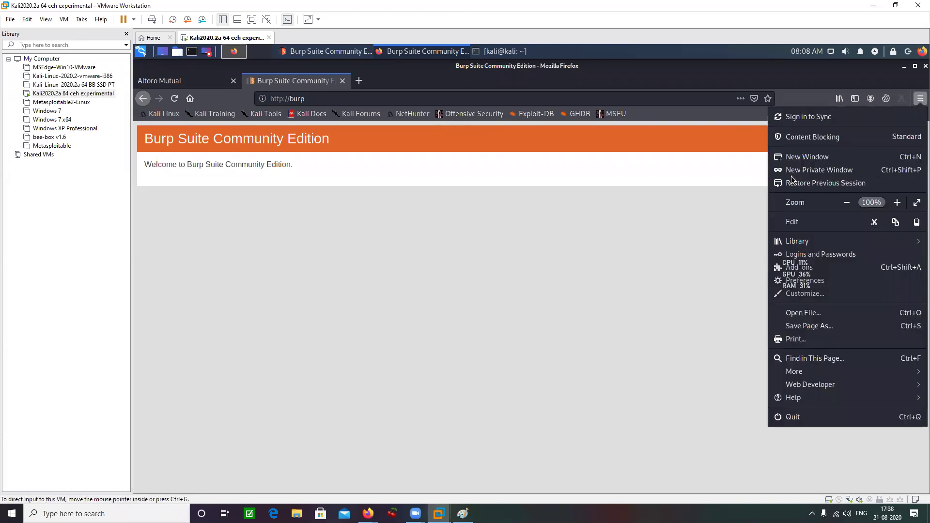
left_click(853, 280)
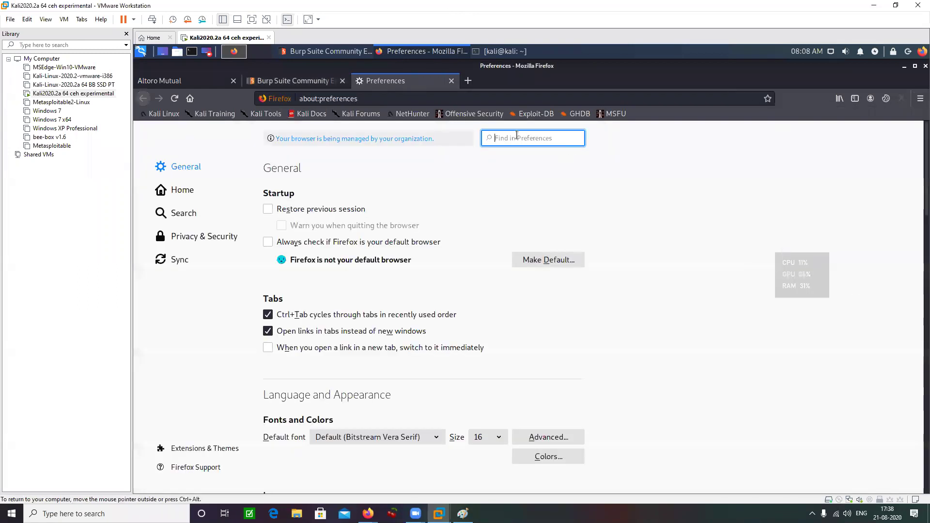
type("ca")
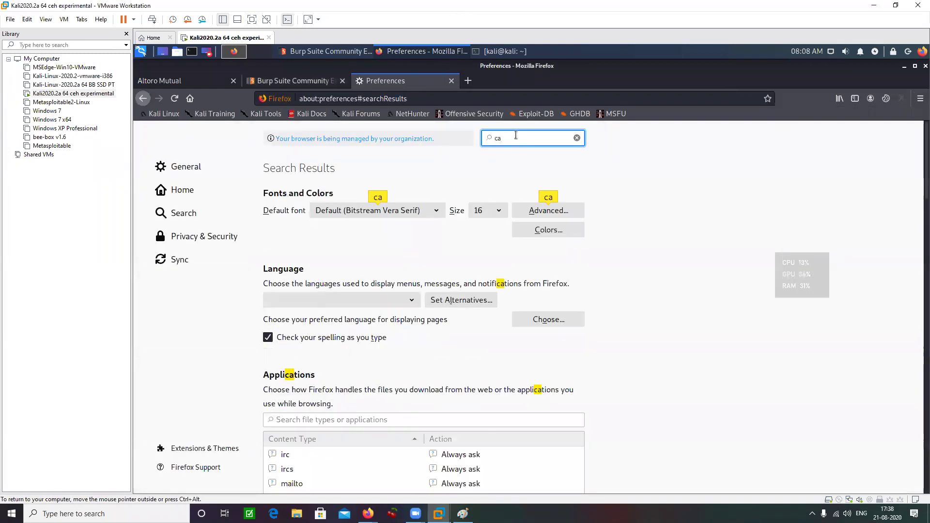
key("BackSpace")
key("BackSpace")
type("ce")
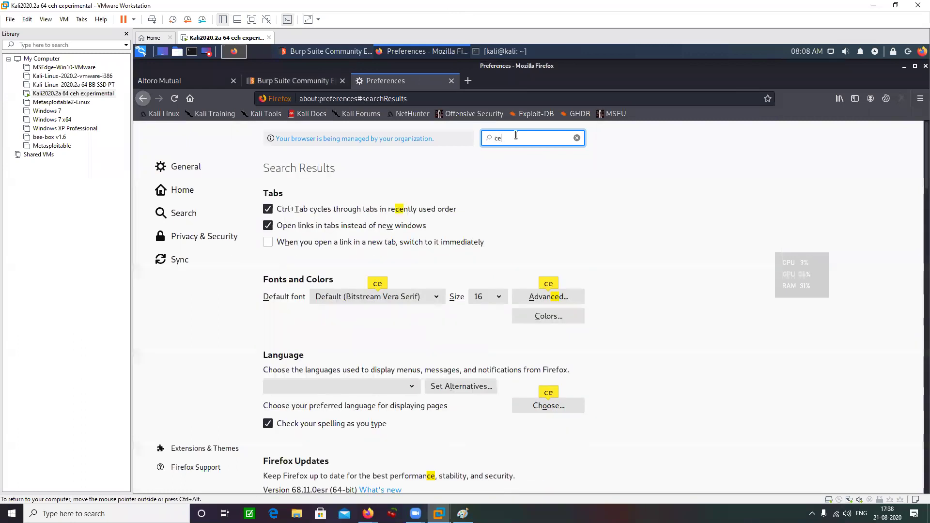
type("rt")
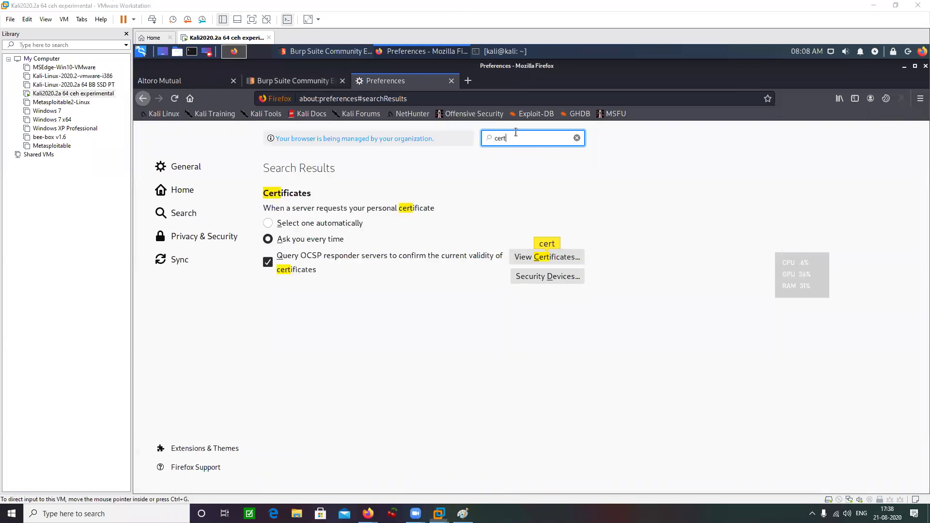
Open View Certificates to show the Certificate Manager's Authorities list
left_click(569, 259)
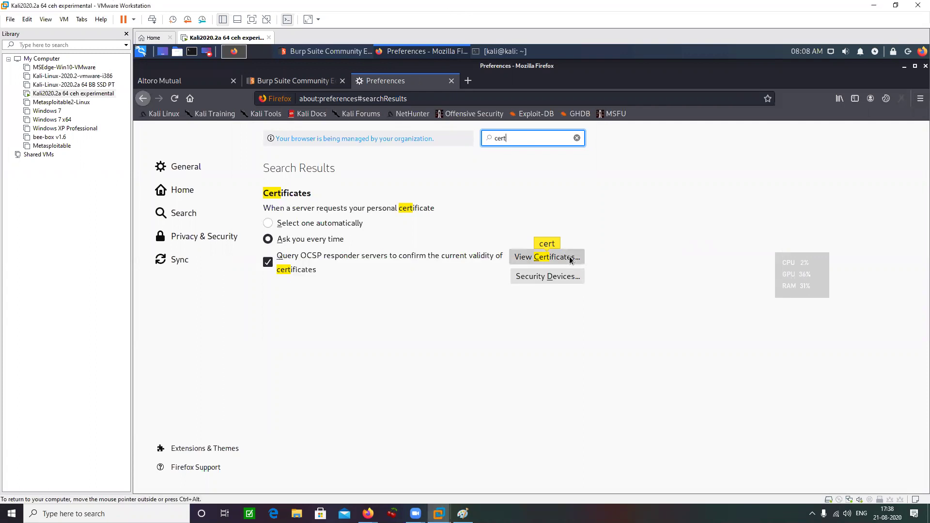
left_click(570, 259)
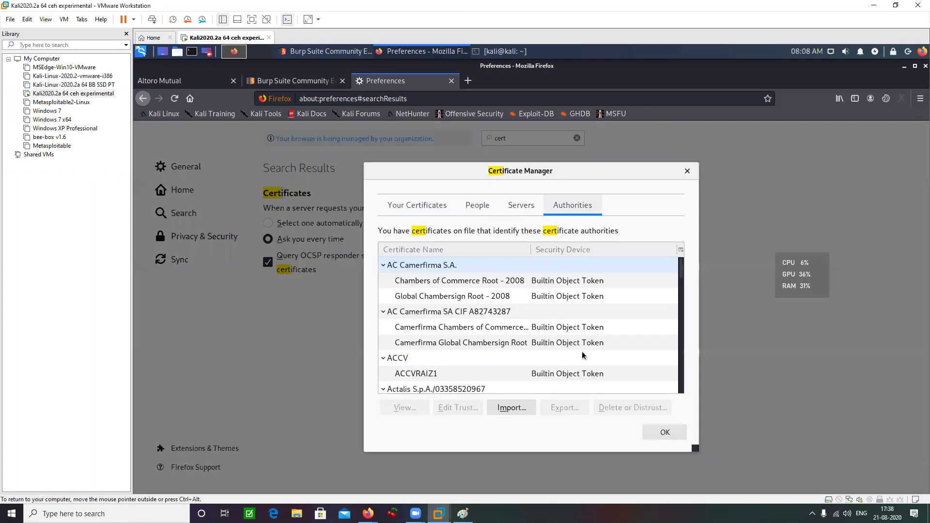
key("Escape")
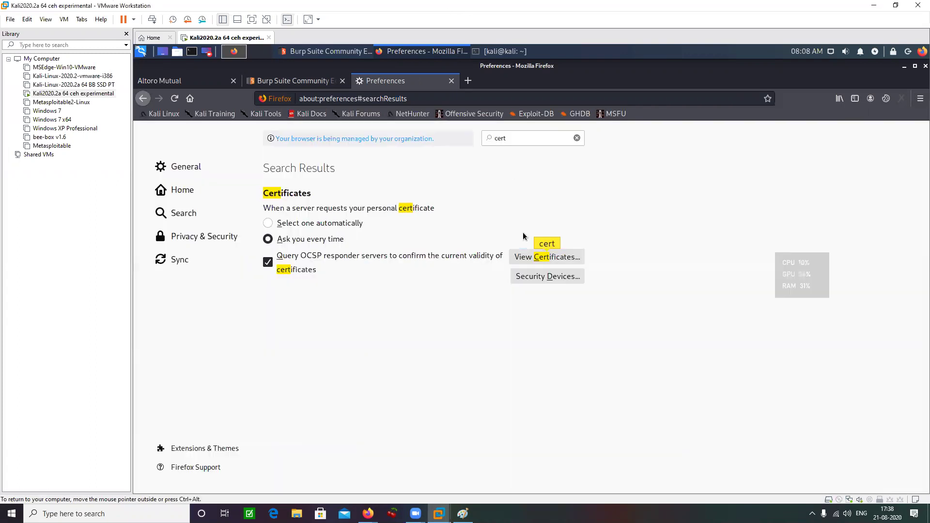
left_click(563, 258)
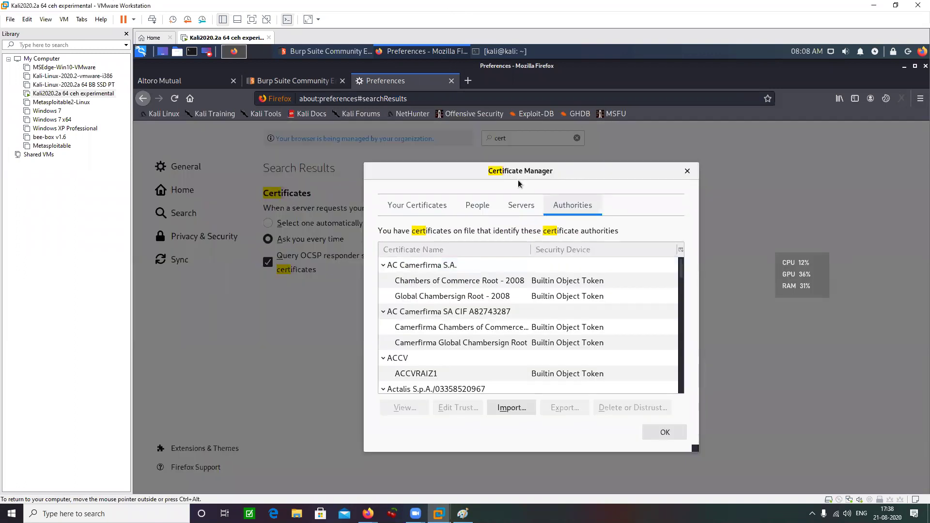
Start importing cacert.der, cancel the file picker, and close Certificate Manager with OK
left_click(512, 409)
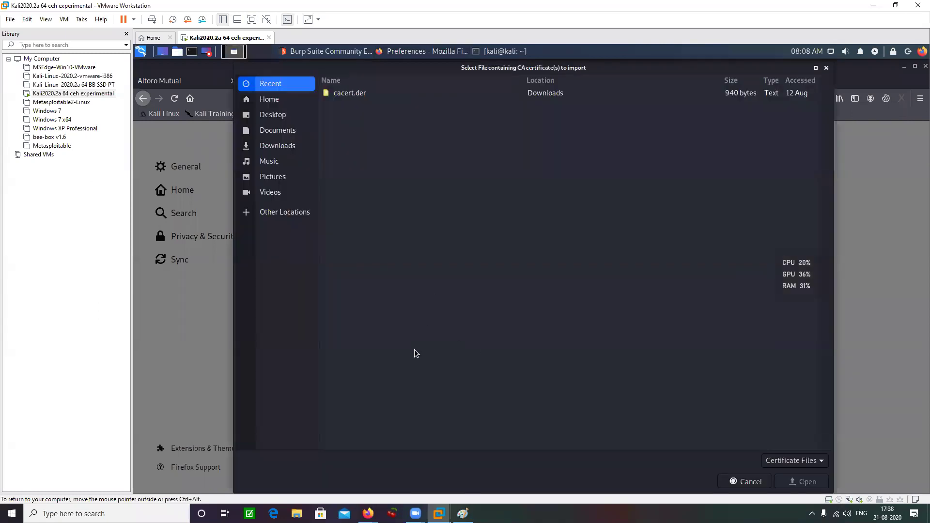
left_click(381, 92)
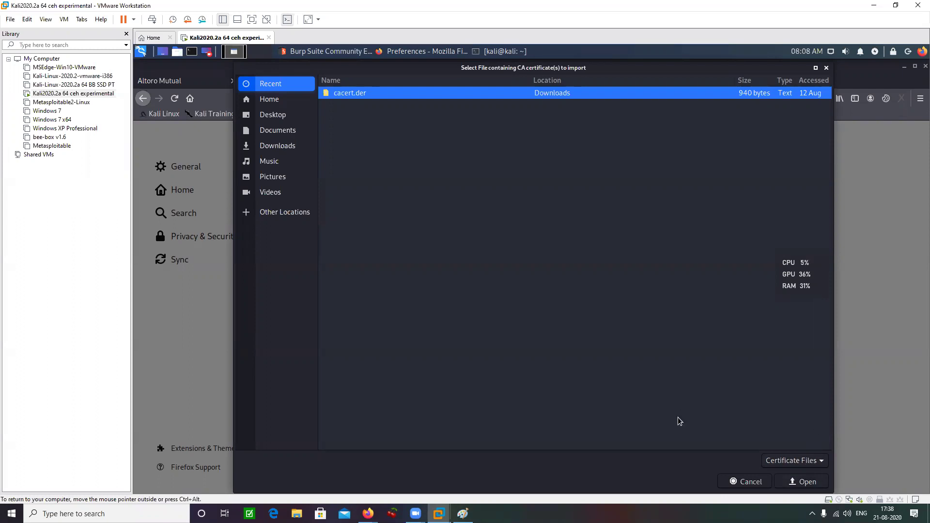
left_click(750, 484)
left_click(659, 431)
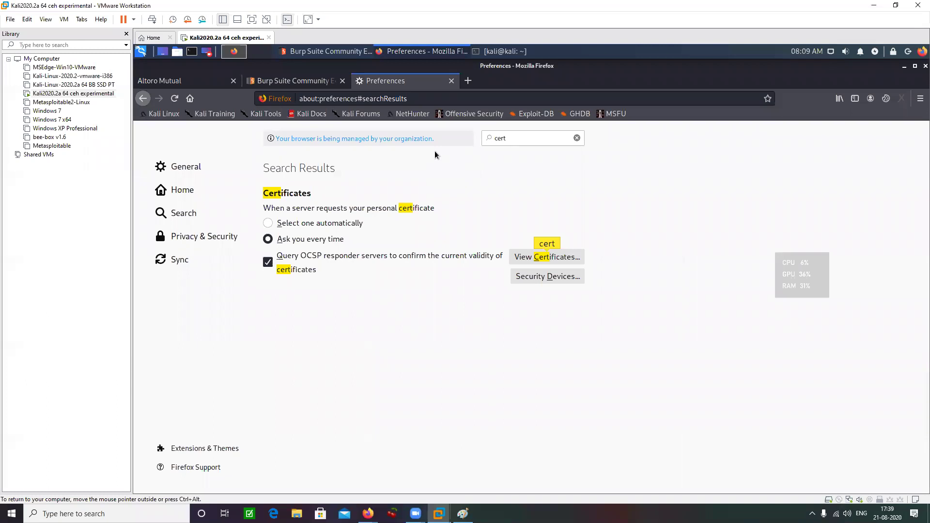
Load Google's homepage in a new Firefox tab
left_click(467, 81)
type("google.com/")
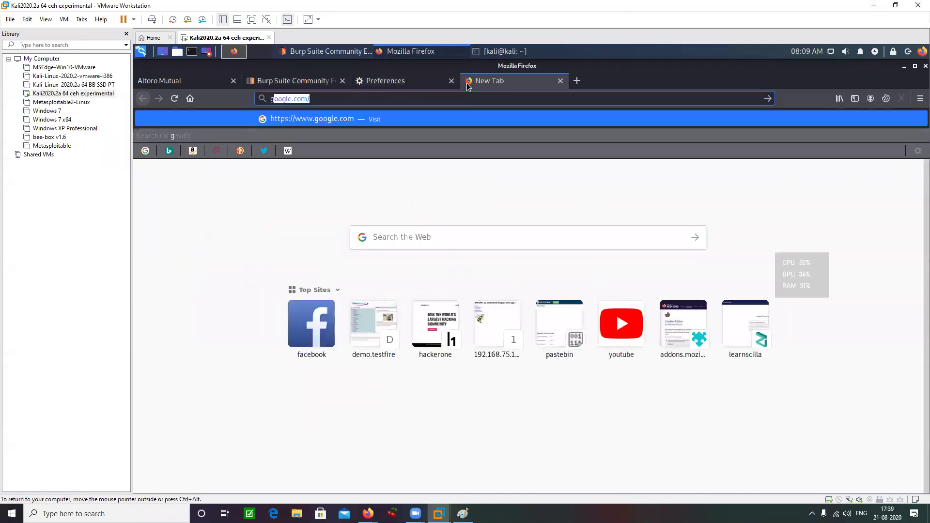
key("Return")
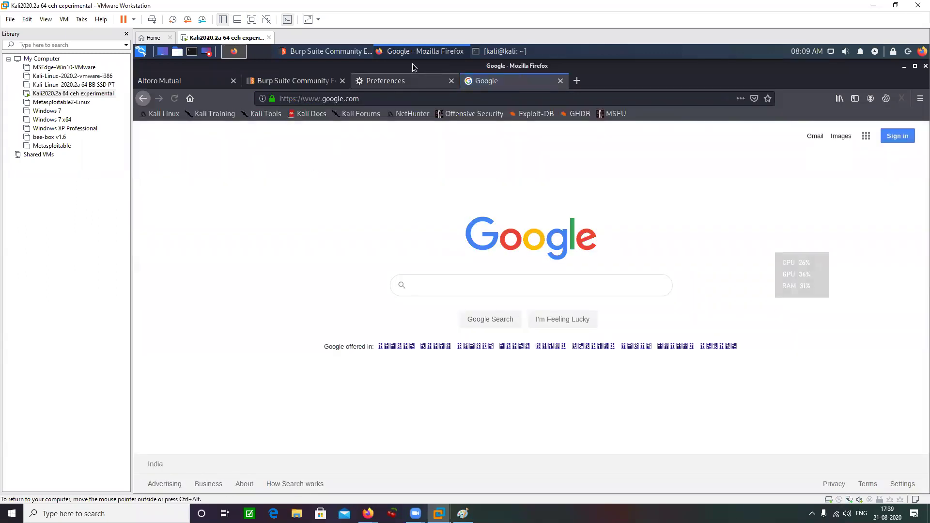
left_click(294, 99)
key("ctrl+alt")
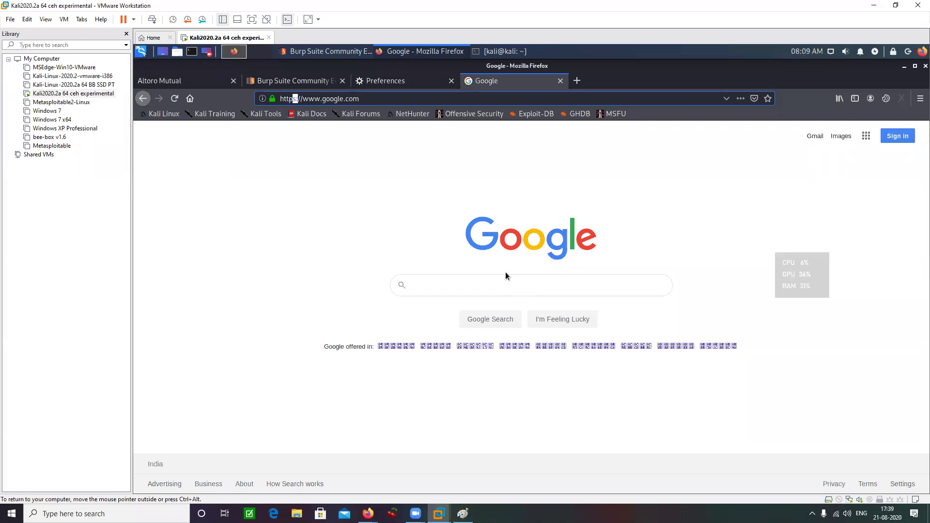
Close the Preferences and Burp Suite tabs, leaving Altoro Mutual and Google
left_click(424, 82)
left_click(451, 81)
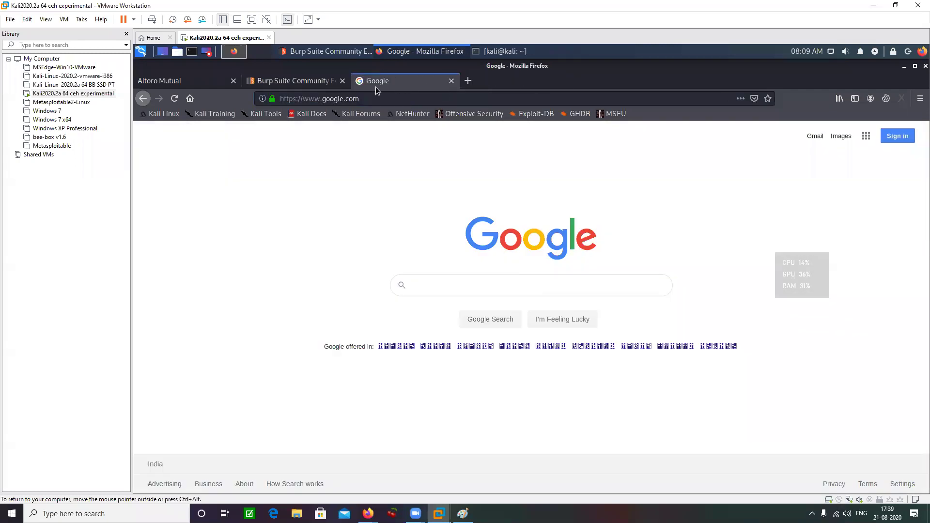
left_click(322, 82)
left_click(343, 81)
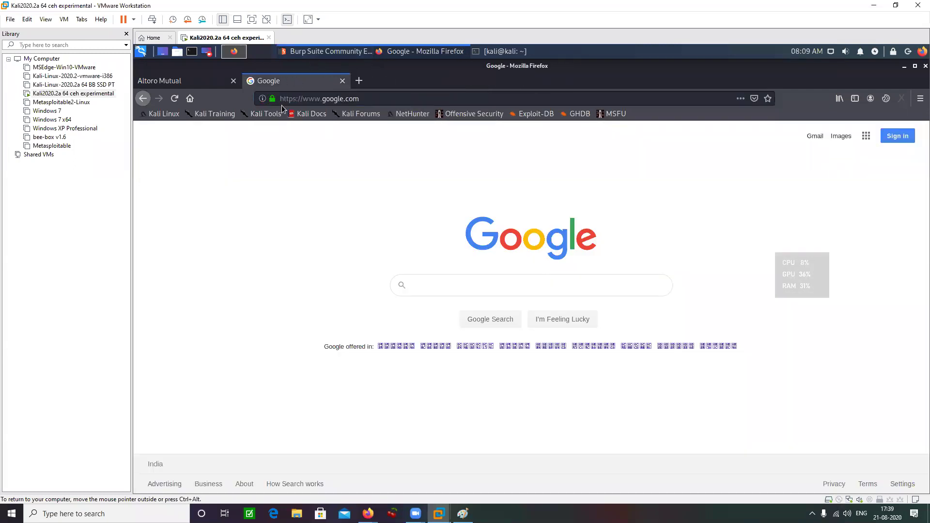
Turn Burp interception on and open a new Firefox tab beside Google
left_click(315, 53)
left_click(408, 144)
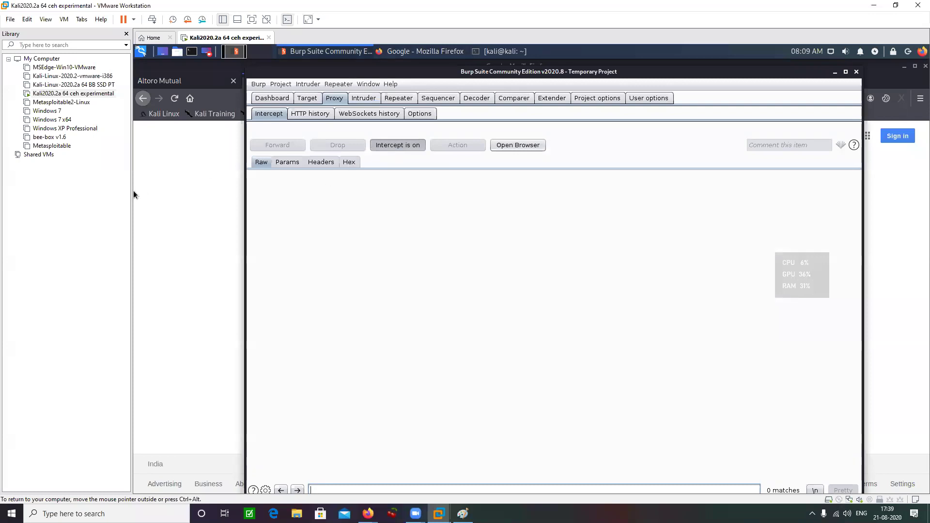
left_click(134, 192)
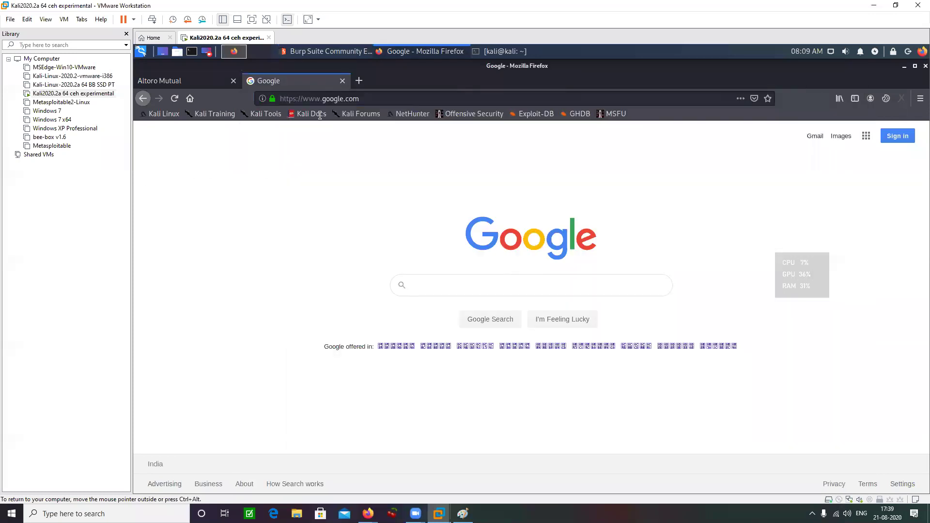
left_click(236, 80)
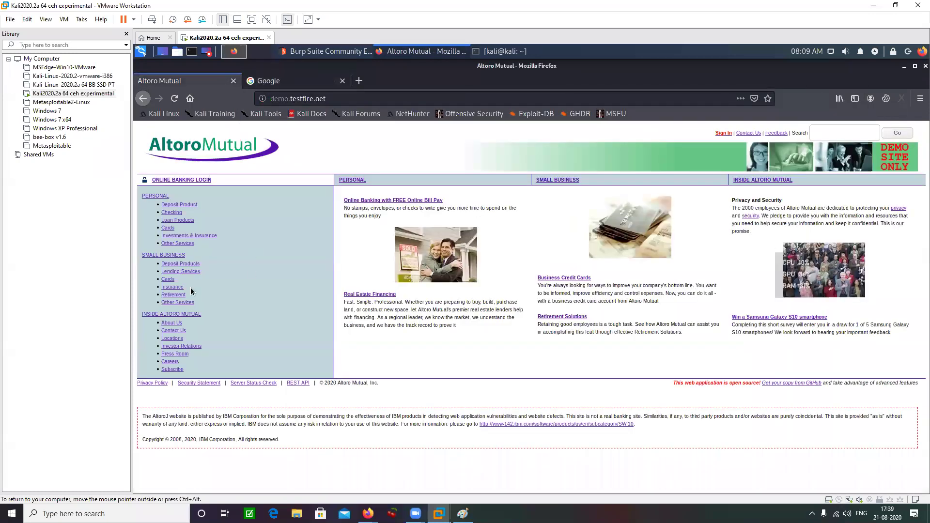
left_click(359, 80)
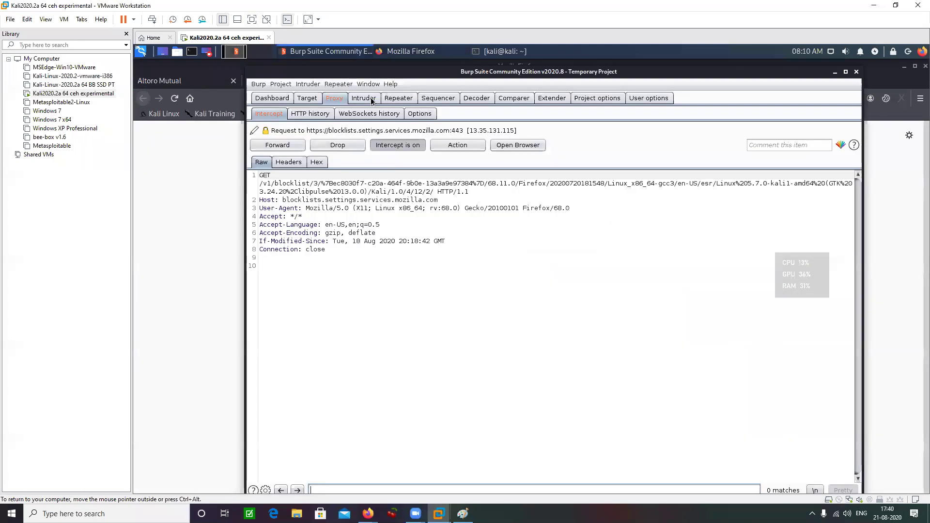
Forward the intercepted Mozilla blocklist request and turn interception off
left_click(290, 145)
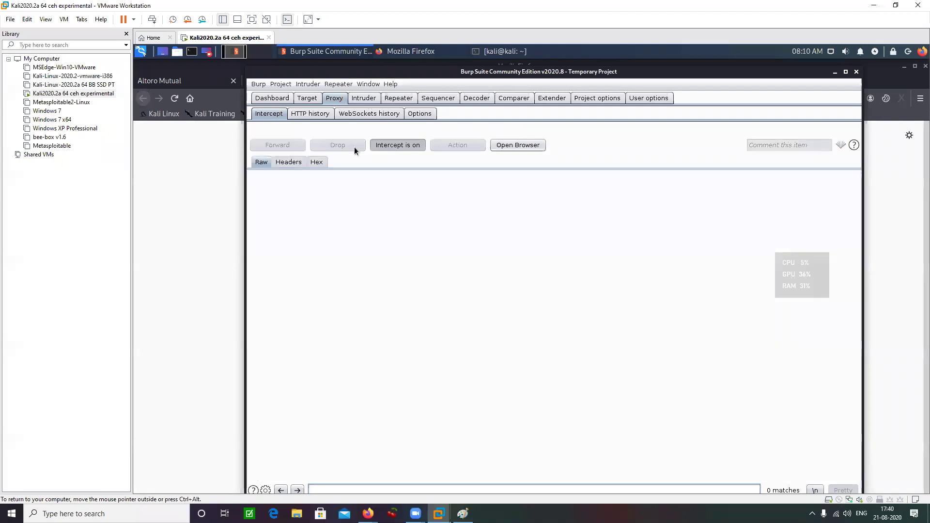
left_click(387, 147)
left_click(210, 161)
left_click(289, 99)
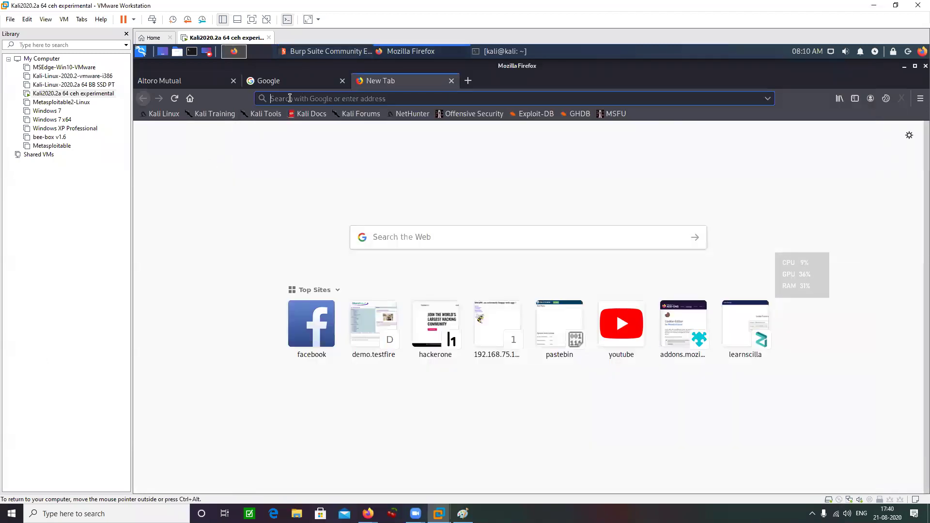
Load testphp.vulnweb.com in the new Firefox tab
type("tes")
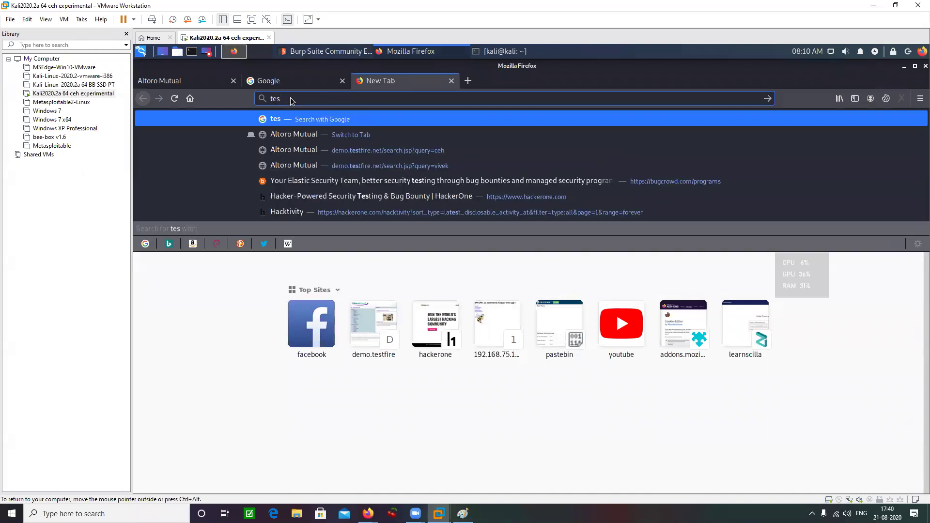
type("tphp.vulwee")
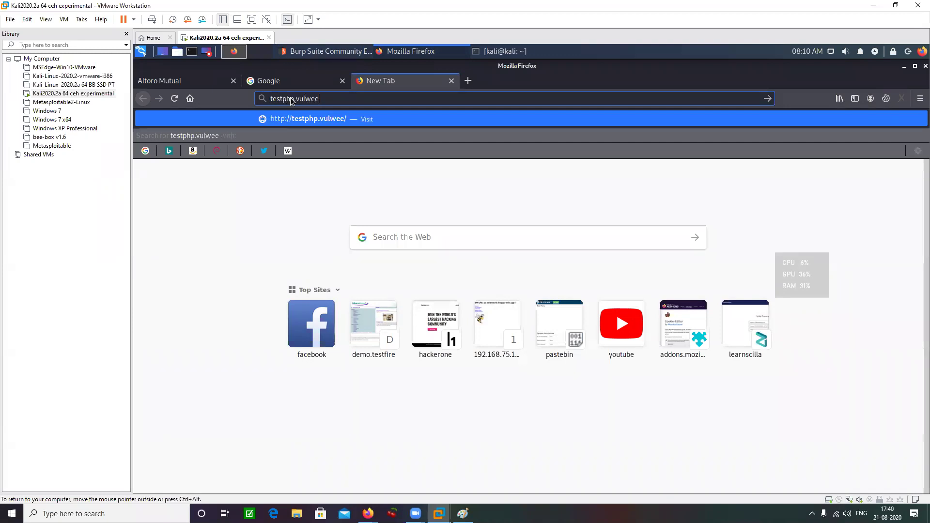
type("b")
type("\\")
key("BackSpace")
key("BackSpace")
key("BackSpace")
key("BackSpace")
type("nweb.com")
key("Return")
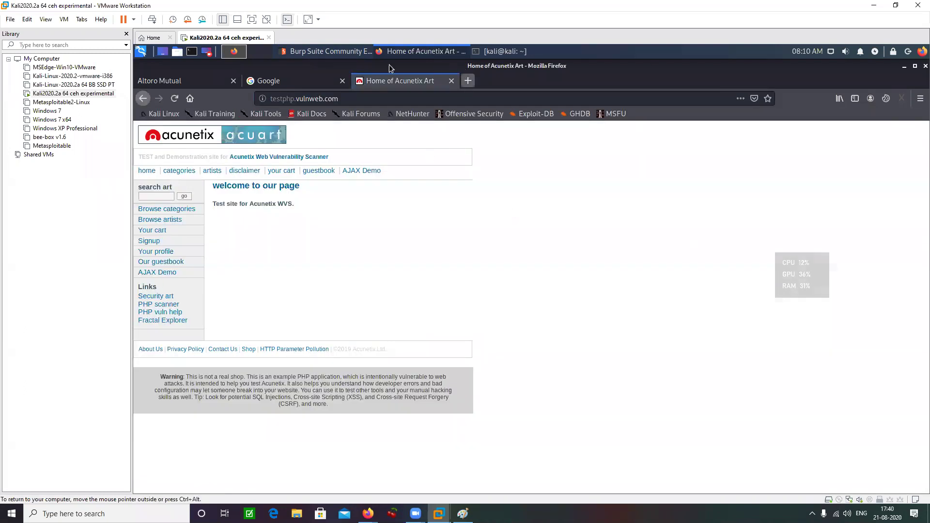
Switch to Burp Suite and turn request interception back on
left_click(312, 53)
left_click(390, 51)
left_click(286, 97)
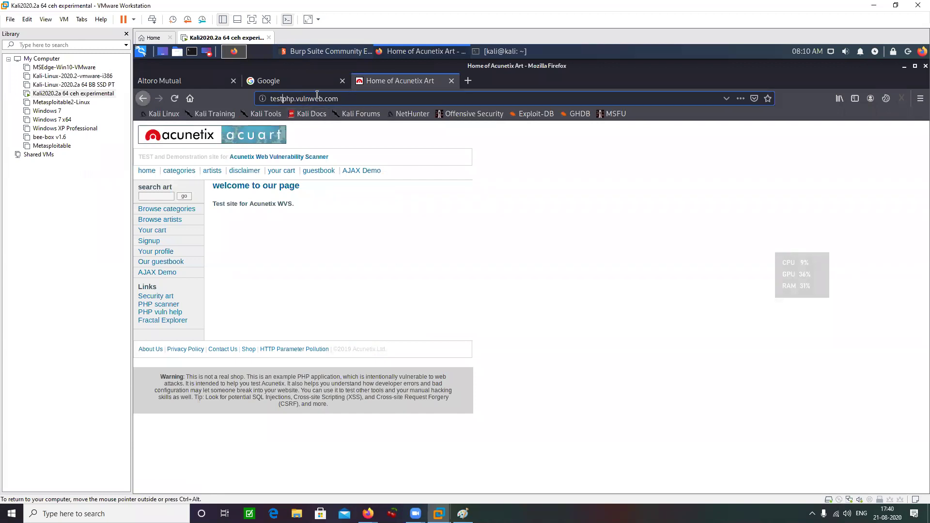
left_click(563, 327)
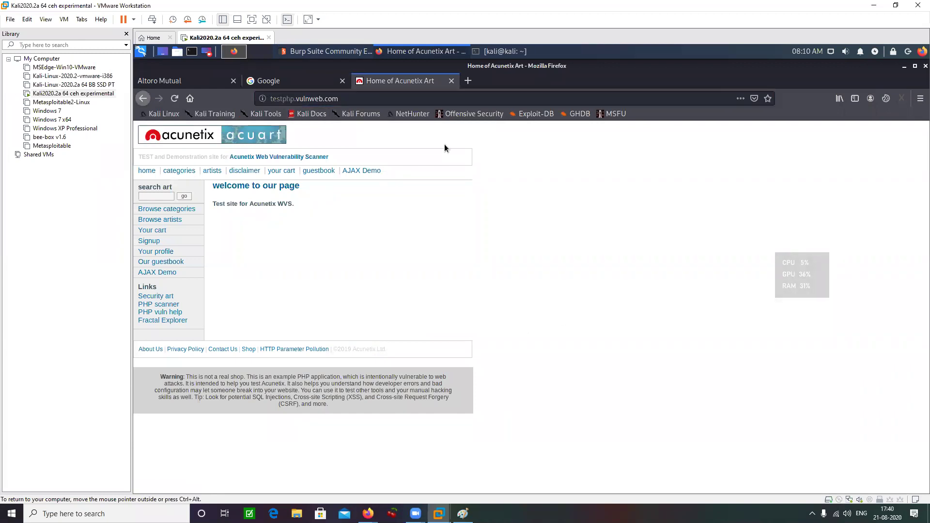
left_click(337, 53)
left_click(383, 145)
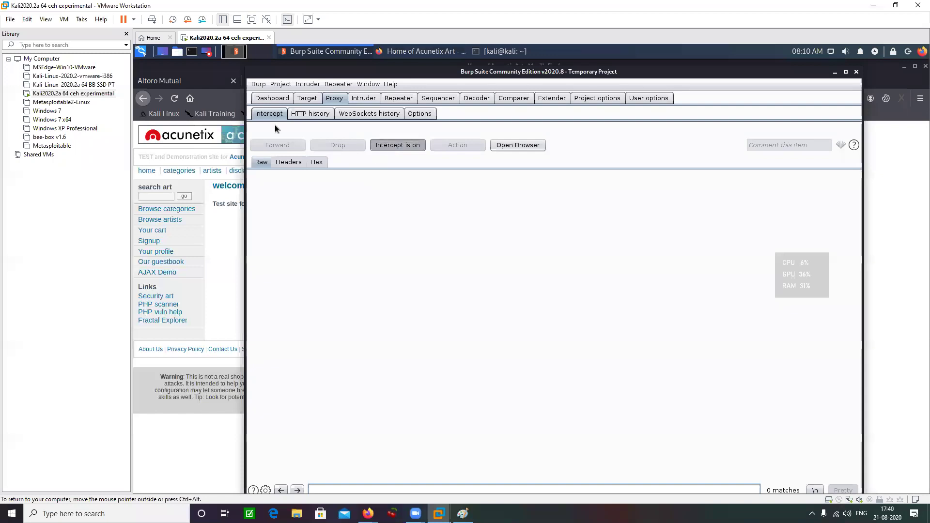
Open 'Your profile' on testphp.vulnweb.com and select all of the intercepted GET /userinfo.php request in Burp
left_click(411, 52)
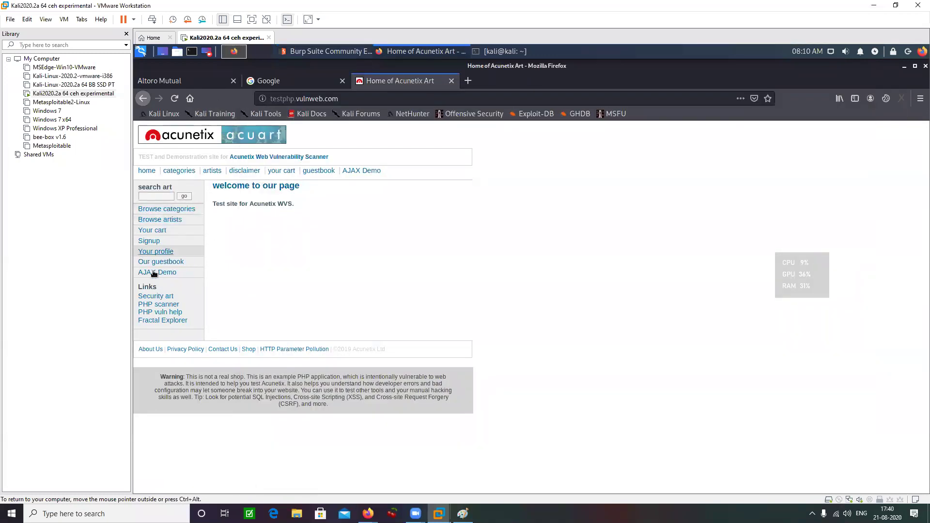
left_click(164, 252)
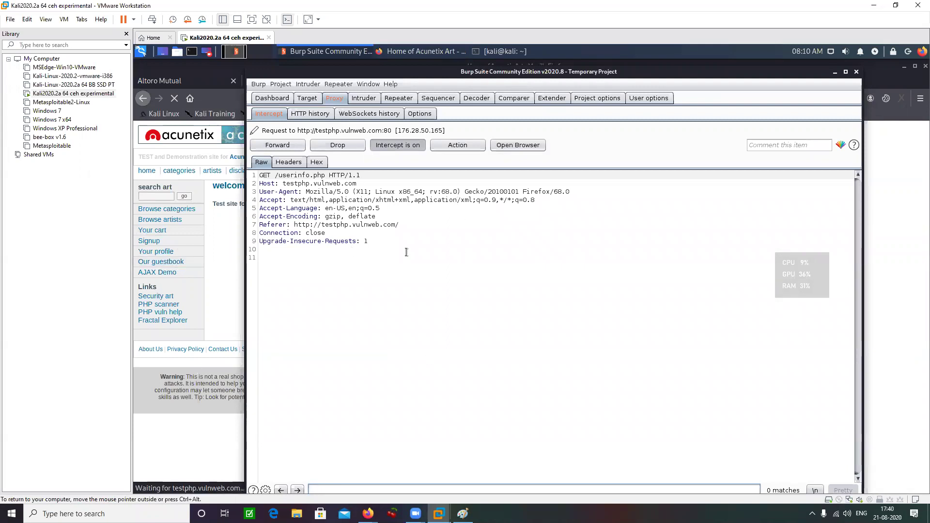
left_click(308, 208)
key("ctrl+a")
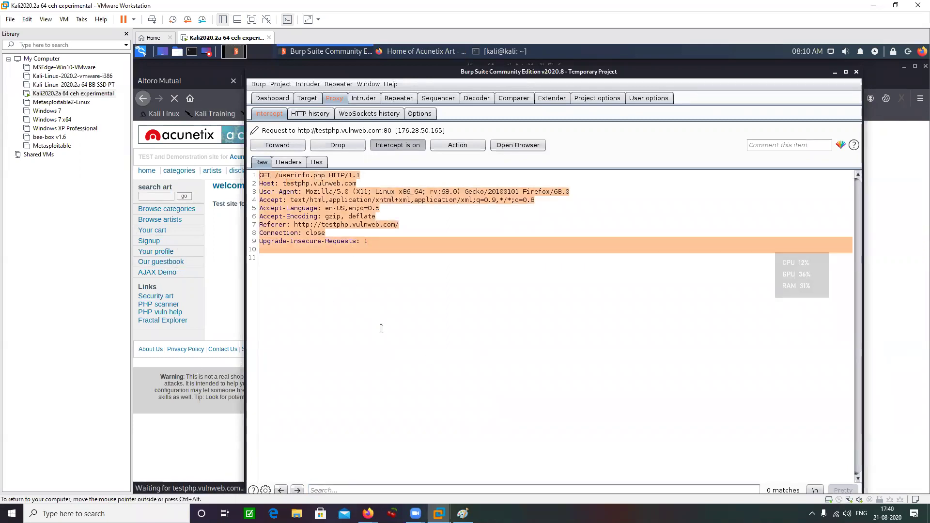
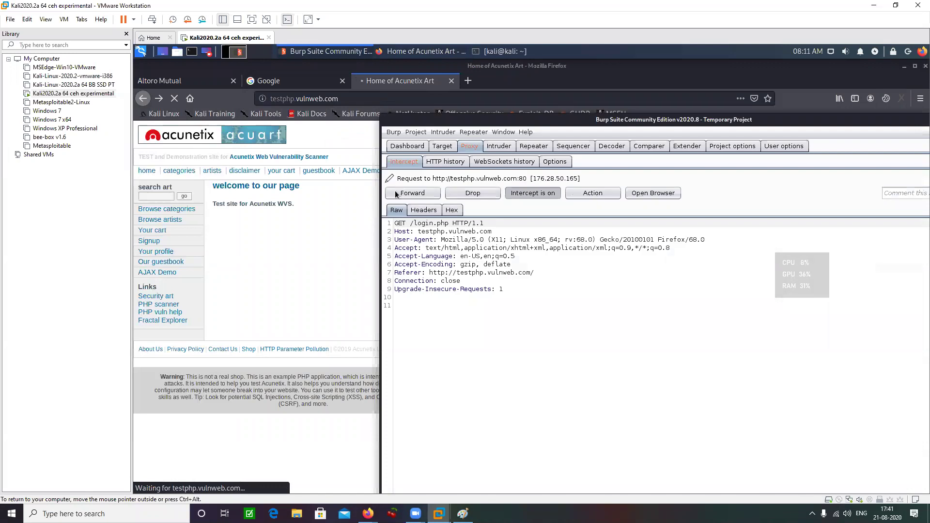
Forward the intercepted GET /login.php request and tile Firefox's login page to the left half
left_click(394, 191)
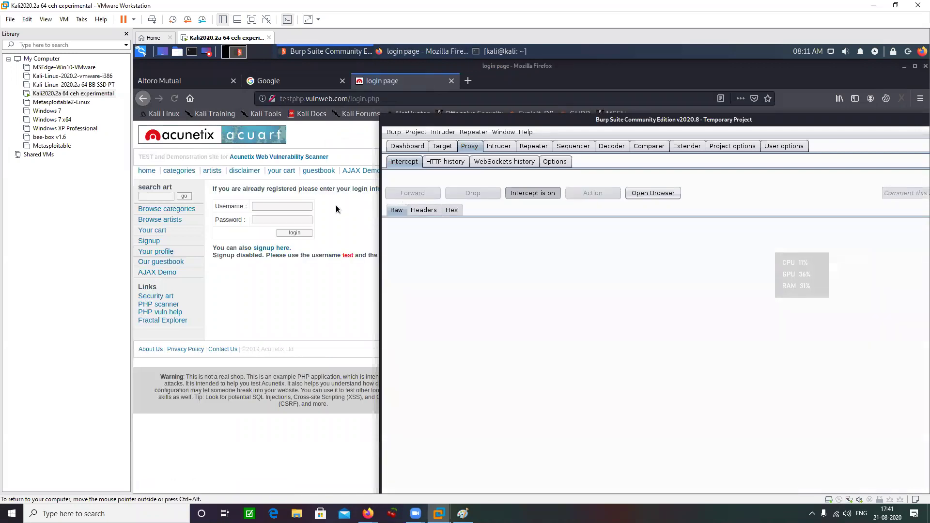
left_click(336, 204)
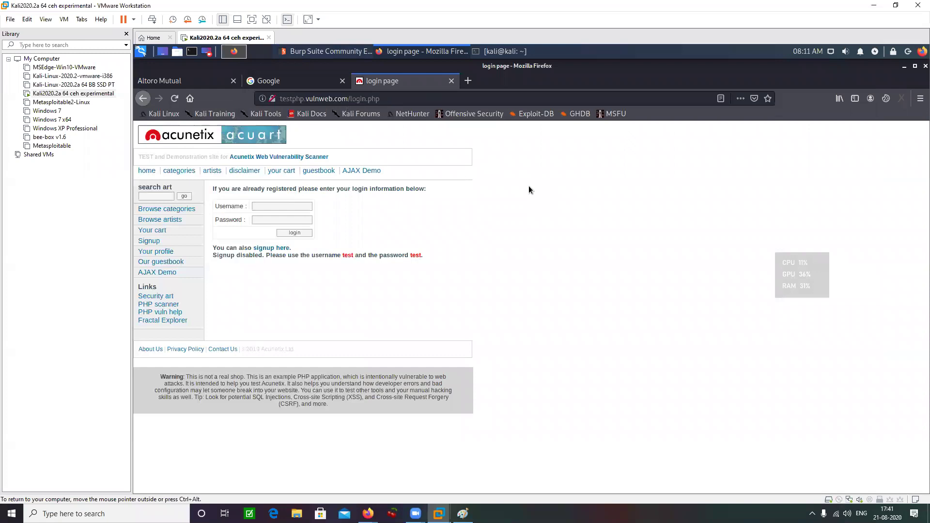
key("super+Left")
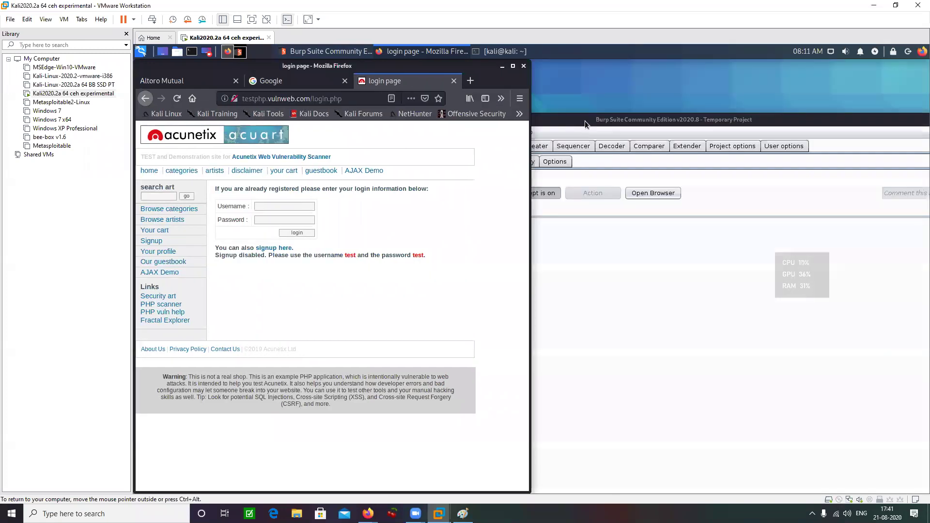
Tile Burp to the right half and enter the username in the login form
left_click(585, 121)
key("super+Right")
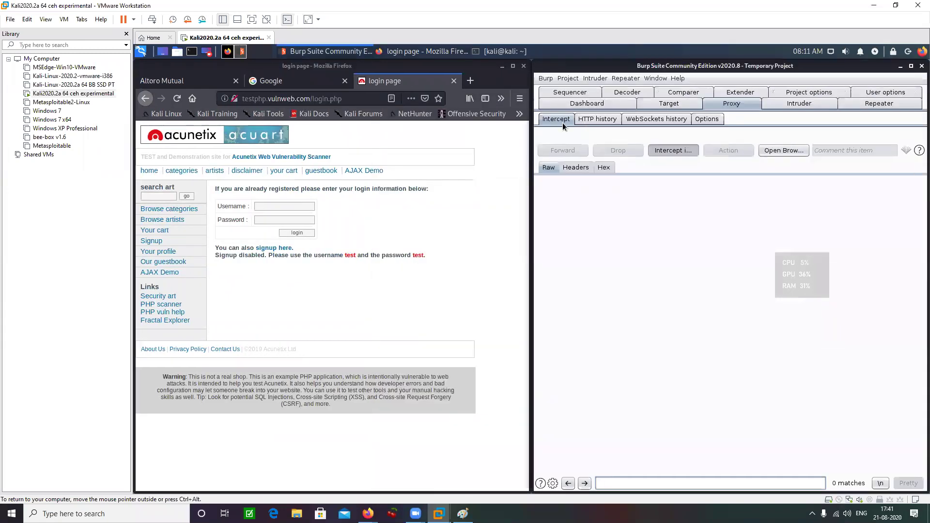
left_click(263, 206)
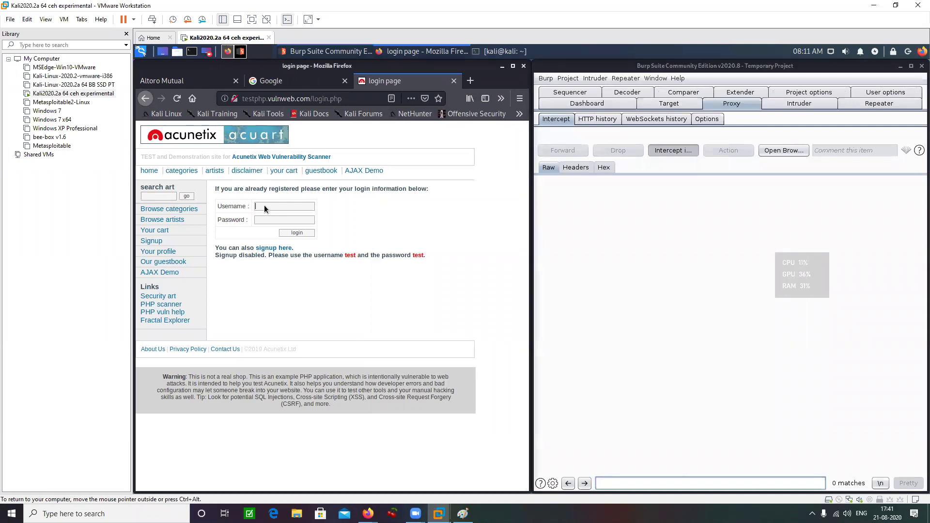
left_click(278, 205)
left_click(278, 206)
left_click(278, 206)
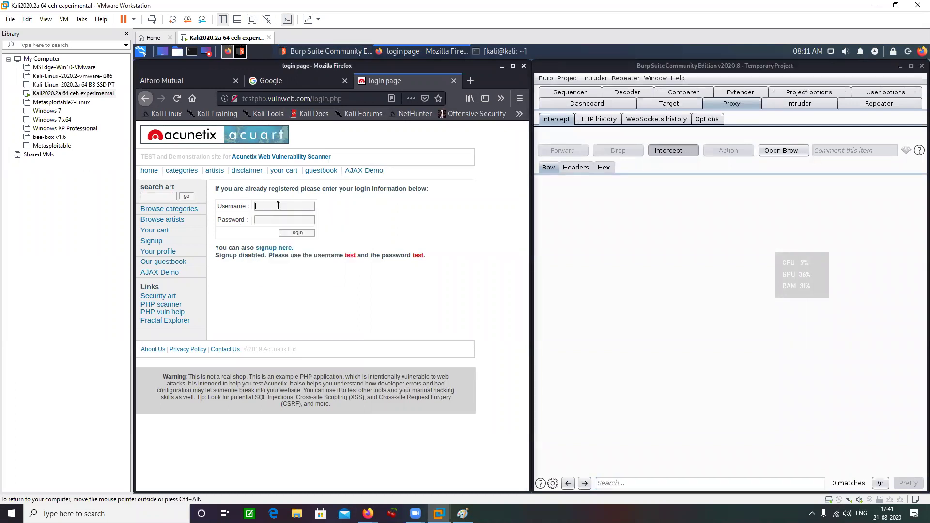
left_click(278, 205)
type("meshal")
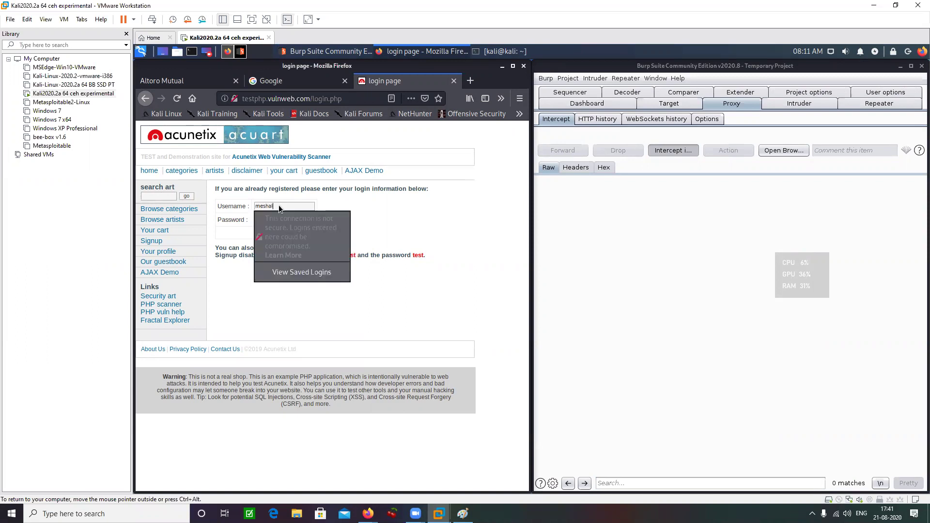
Go to the password field, dismiss the insecure-login warning, and submit the login form
key("Tab")
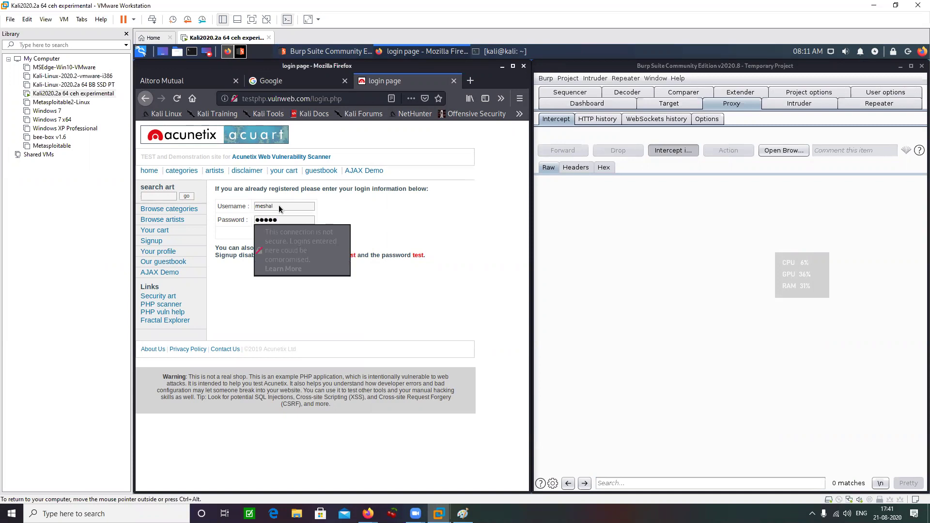
left_click(380, 228)
left_click(295, 232)
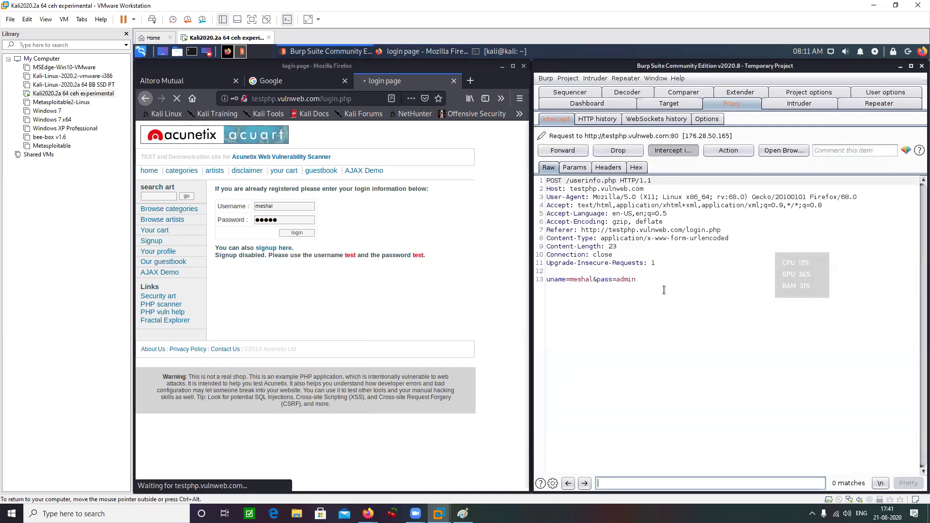
left_click_drag(663, 296, 517, 161)
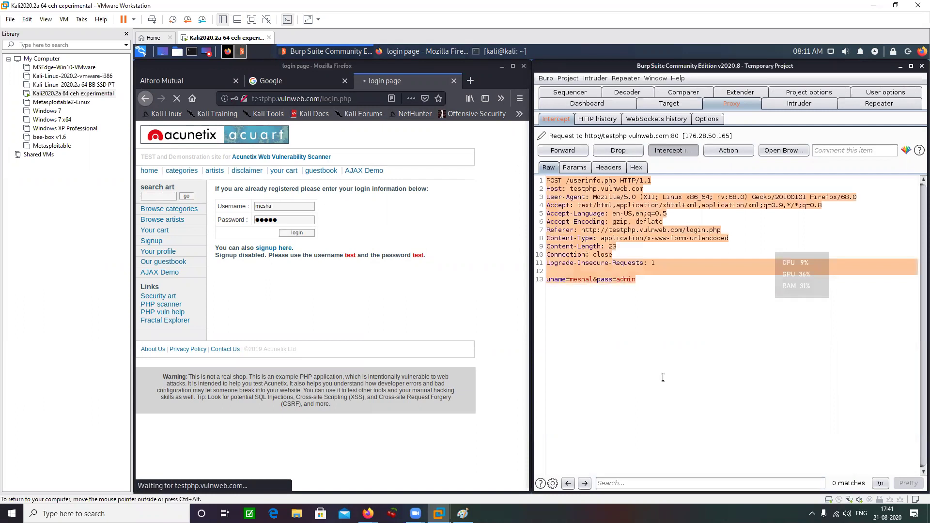
left_click(655, 360)
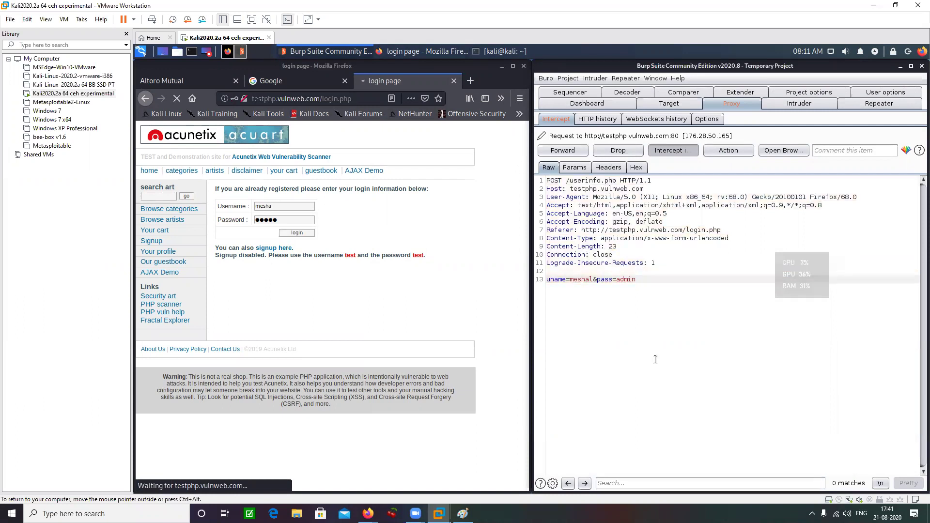
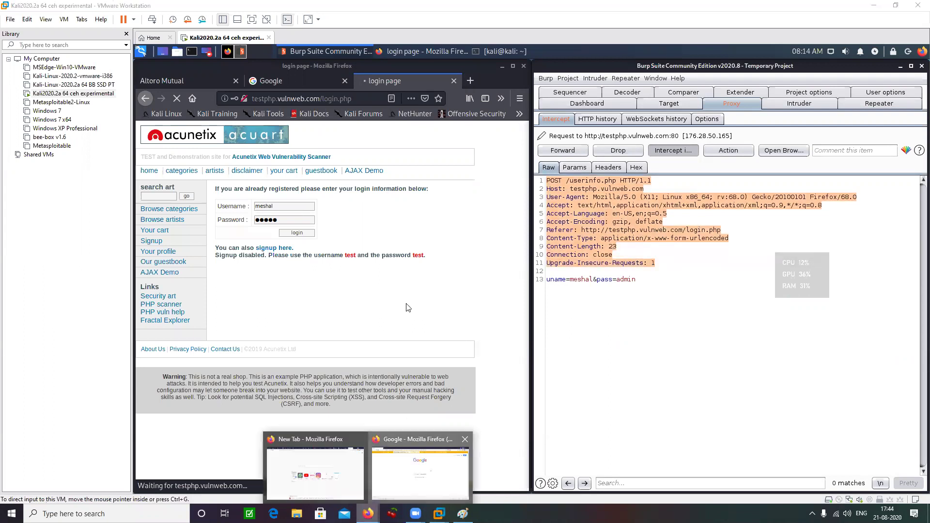
Bring the host Firefox window forward and open a new private browsing tab
left_click(424, 465)
left_click(116, 8)
Load google.com and search for 'http header'
type("https://www.google.com")
key("Return")
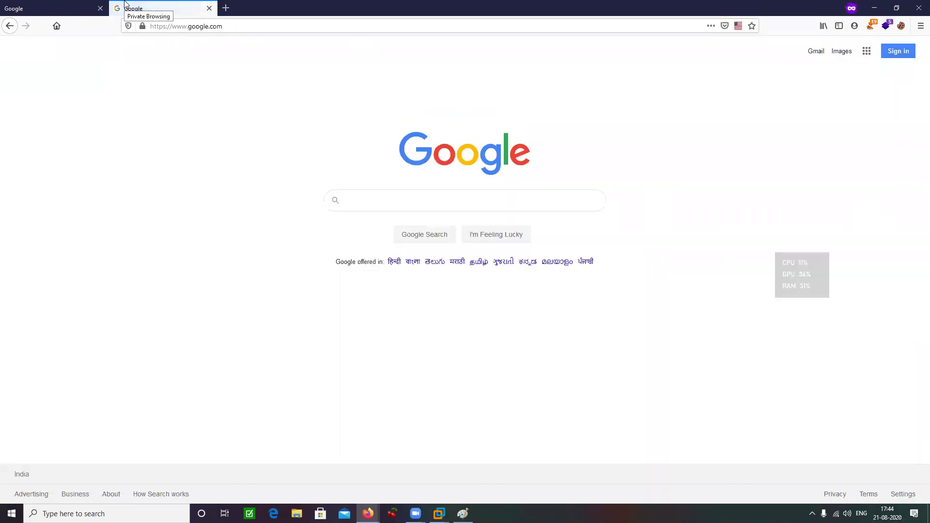
type("http header")
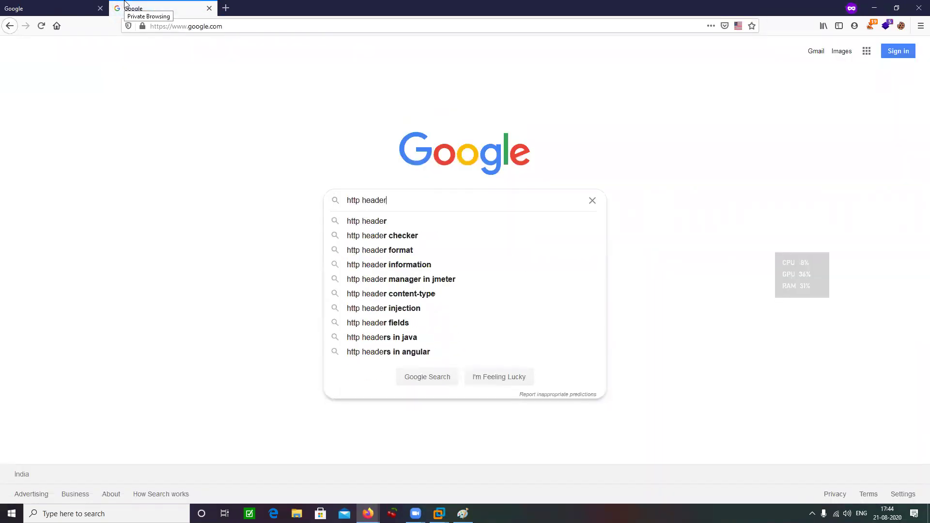
key("Return")
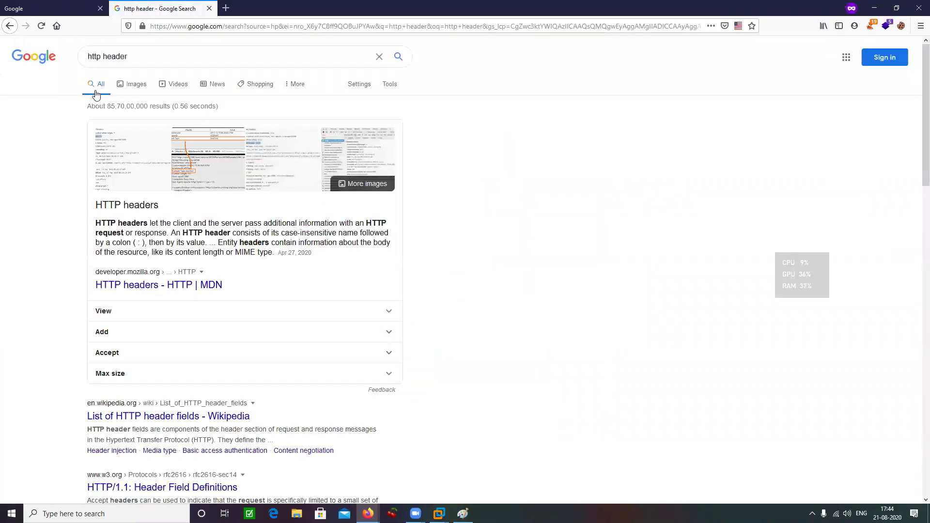
Switch to image results and preview thumbnails until reaching the ResearchGate request/response headers example
left_click(134, 86)
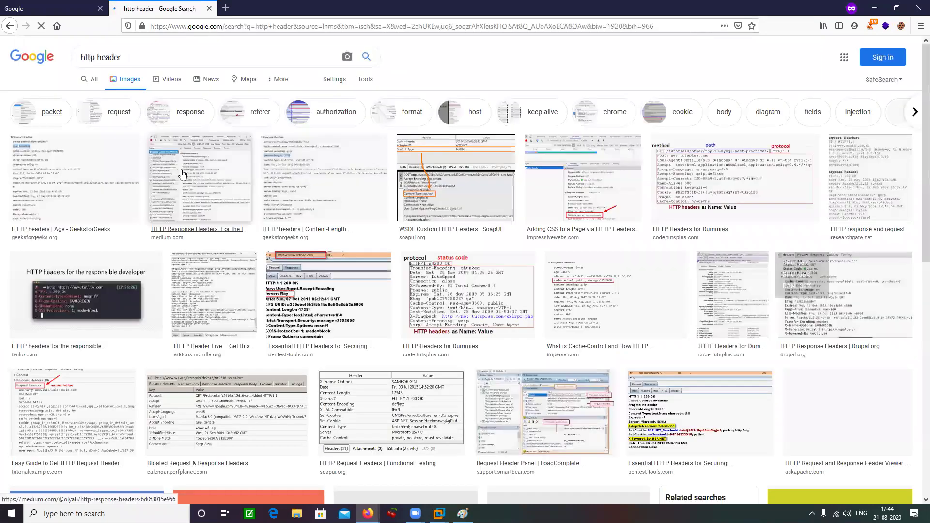
left_click(182, 174)
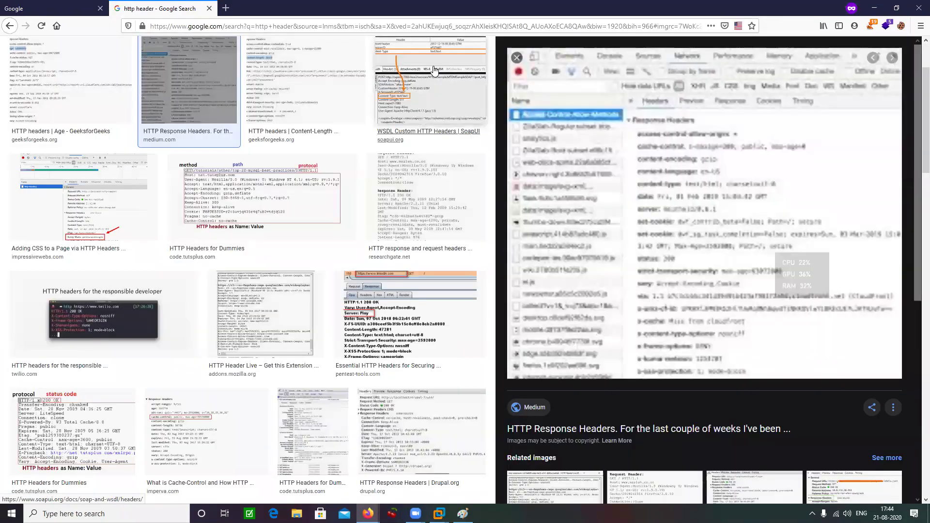
left_click(339, 92)
left_click(388, 120)
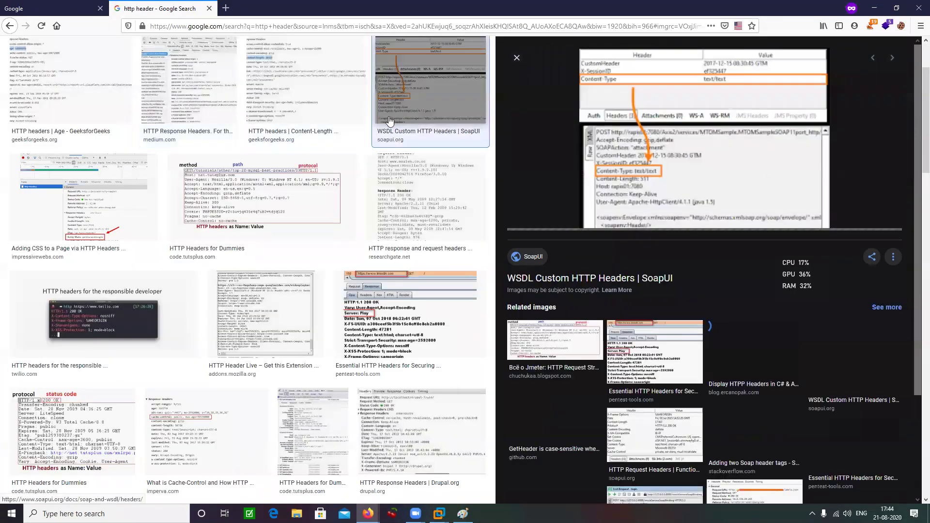
left_click(419, 208)
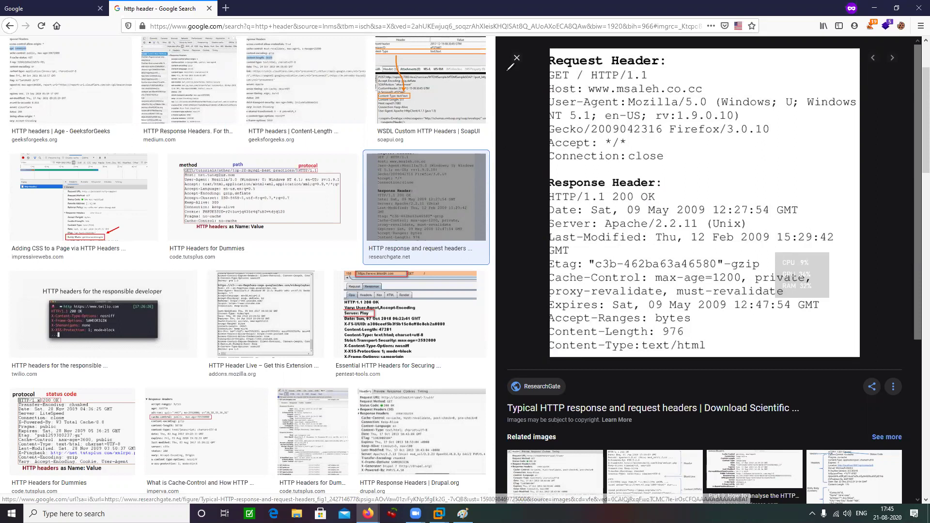
Mark the request and response headers, Host and User-Agent lines in orange, then clear the annotations
left_click_drag(649, 60, 673, 160)
mouse_move(564, 173)
left_mouse_down()
mouse_move(542, 276)
mouse_move(577, 405)
left_mouse_up()
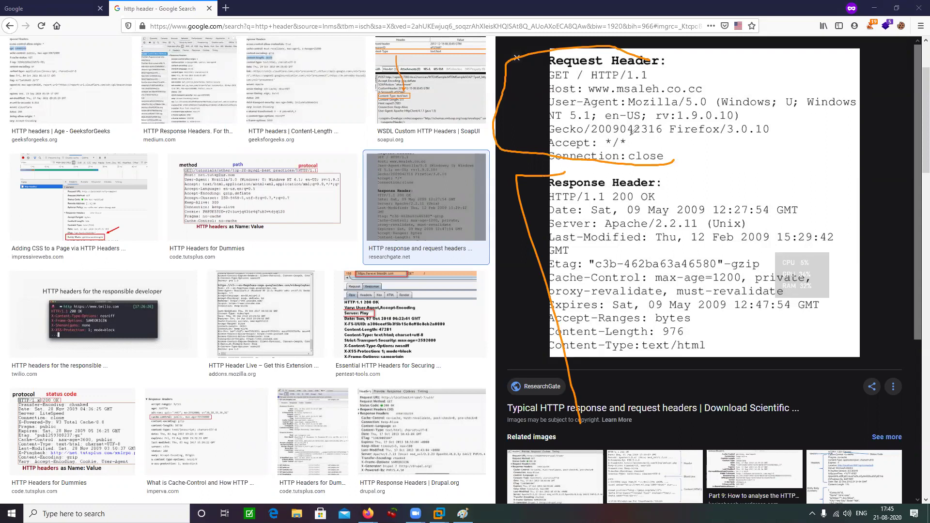
left_click_drag(588, 93, 708, 92)
left_click_drag(559, 107, 625, 108)
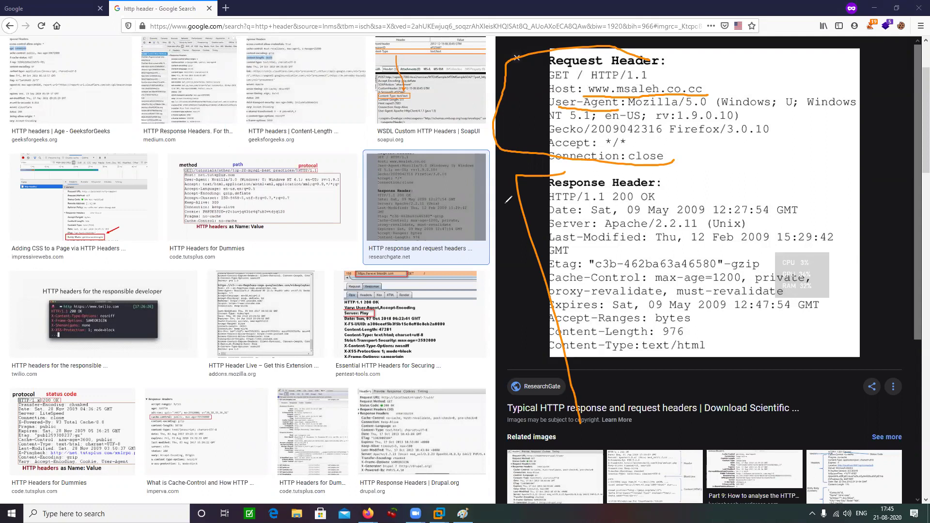
key("Escape")
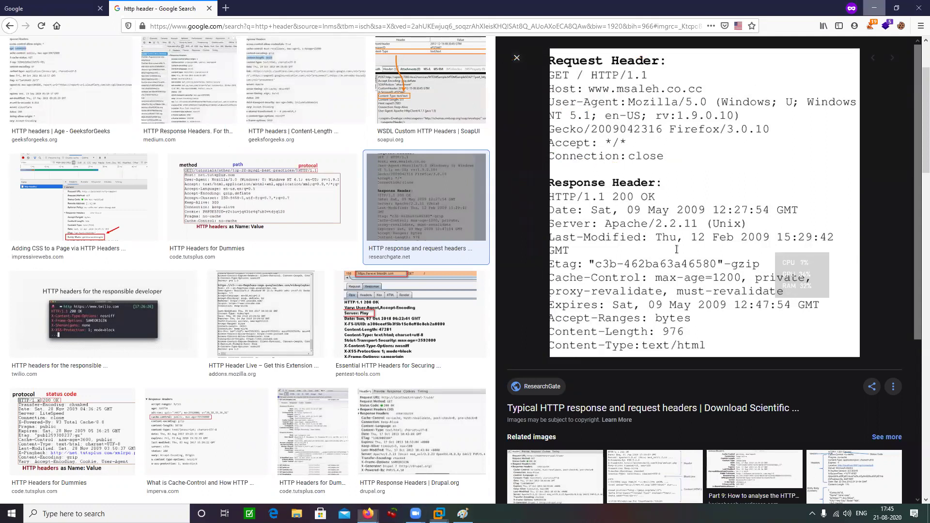
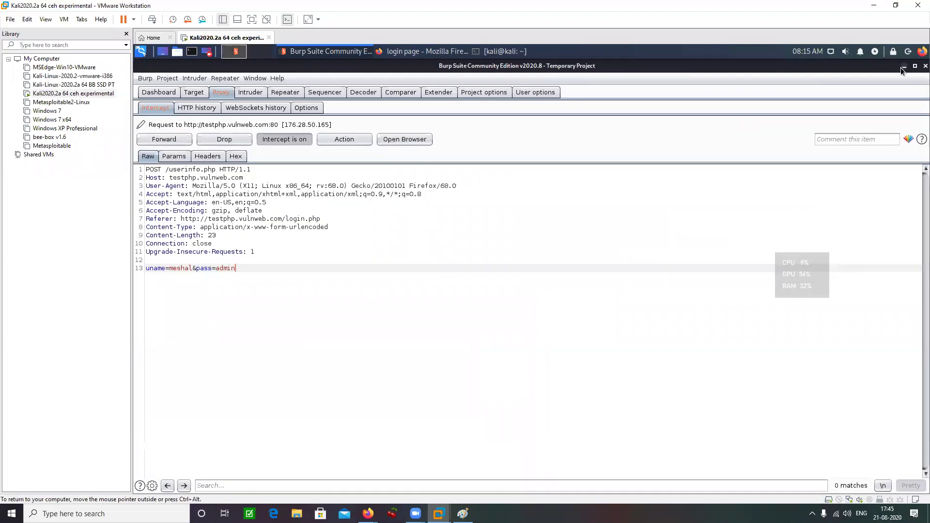
Bring the Firefox window waiting on the testphp.vulnweb.com login page to the front
left_click(419, 50)
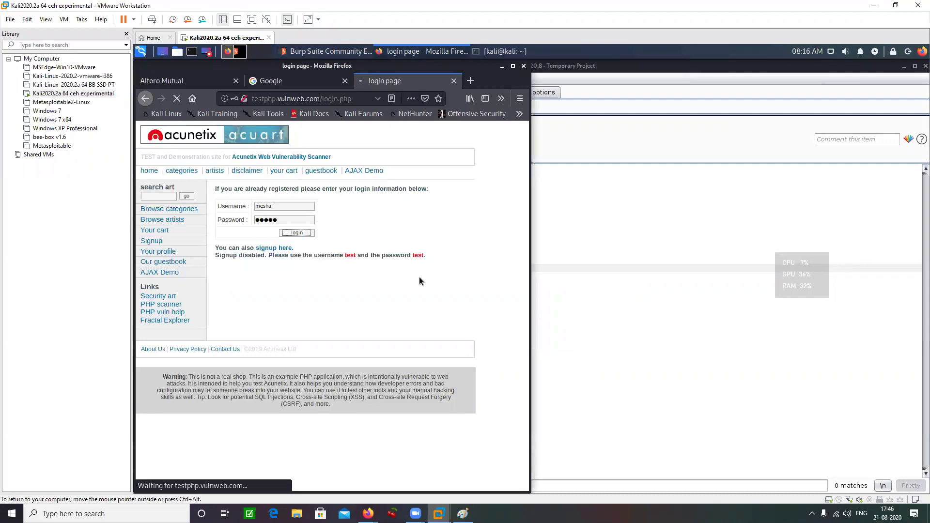
left_click(521, 451)
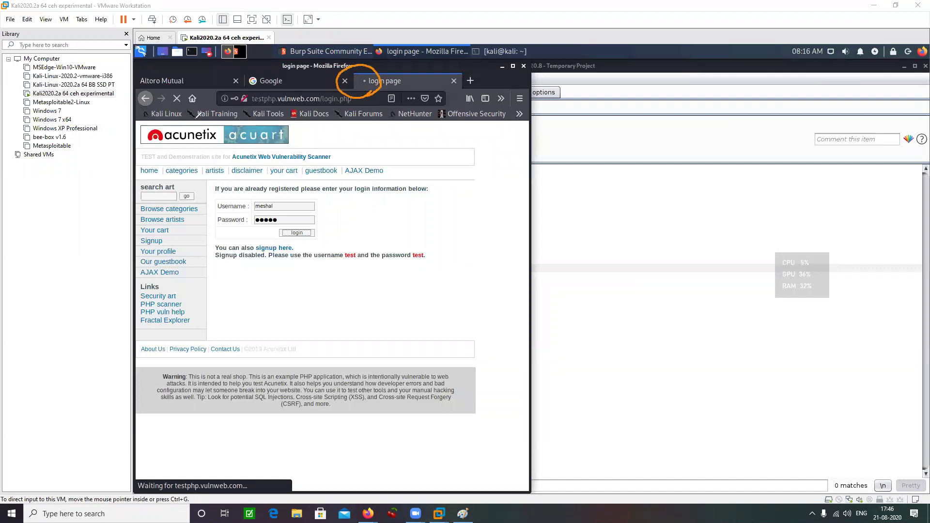
left_click_drag(164, 97, 185, 112)
left_click(591, 69)
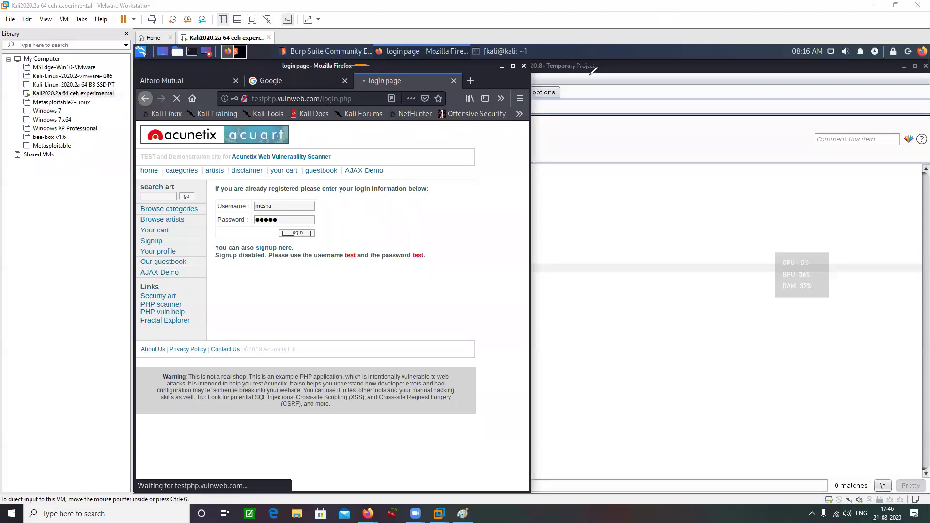
Return to Burp's Proxy Intercept tab and open the Action menu for the POST /userinfo.php request
left_click(622, 78)
left_click(353, 141)
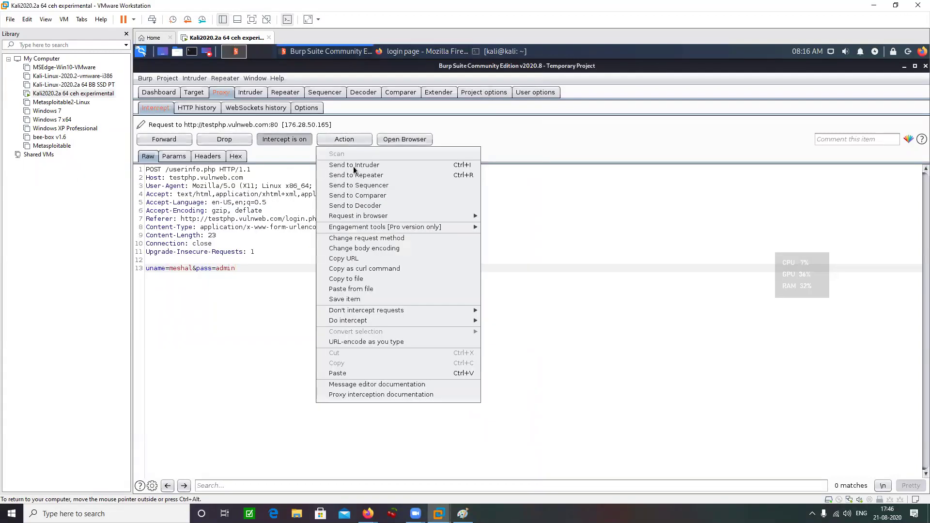
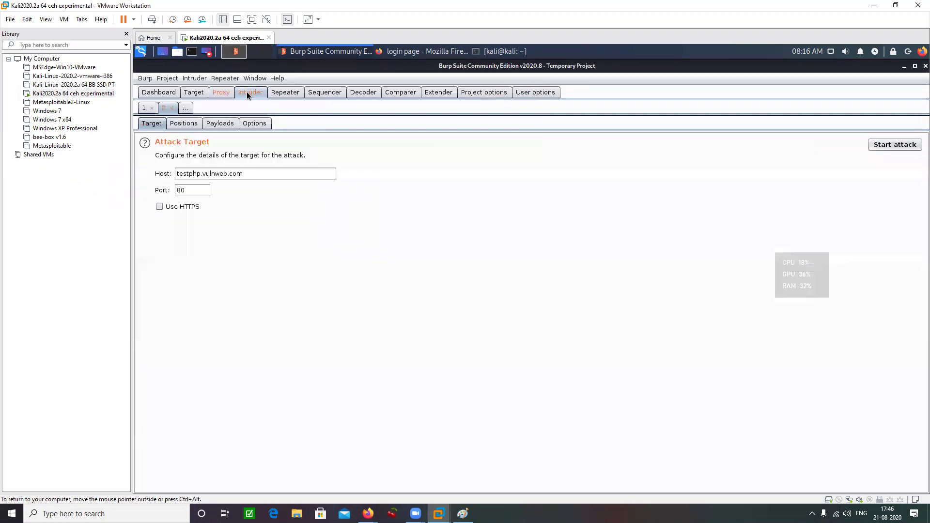
Review the captured login request, then return to Intruder's Target settings for testphp.vulnweb.com port 80
left_click(220, 92)
left_click(247, 92)
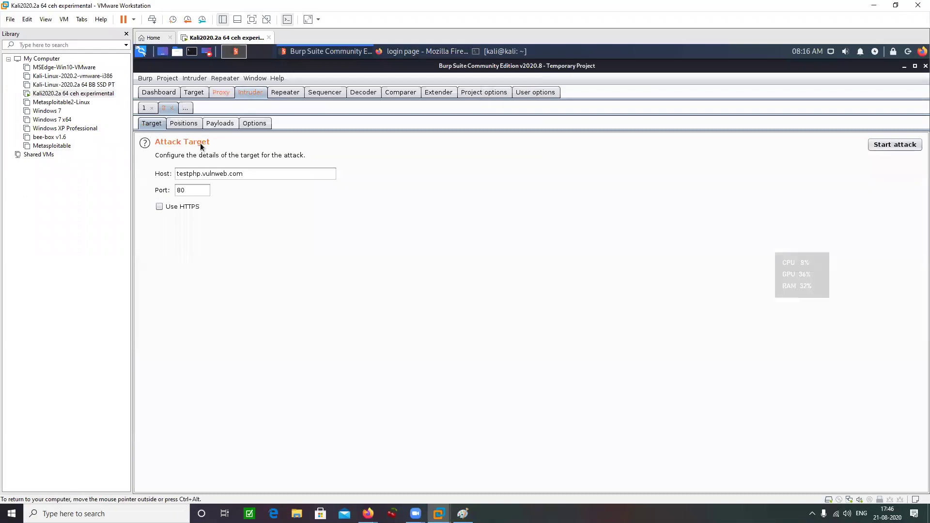
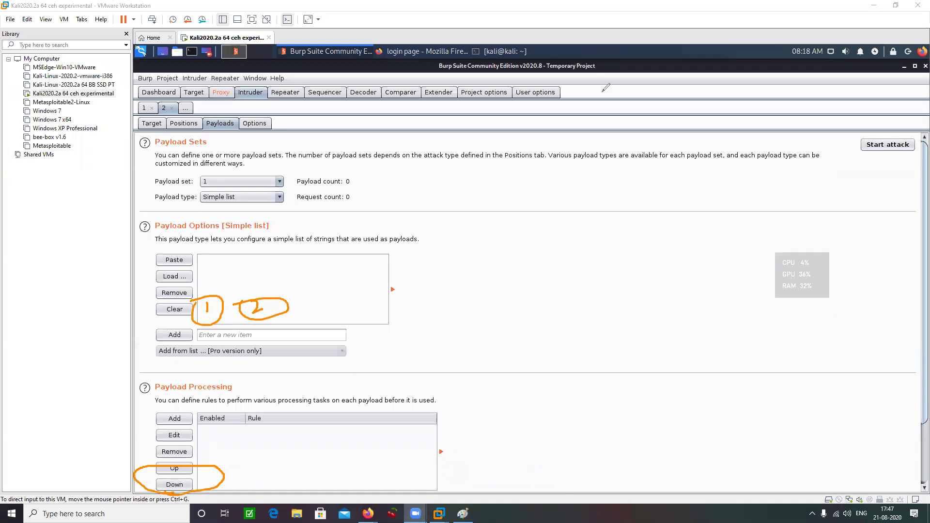
Dismiss the open view and begin a new entry in payload set 1's Simple list
key("Escape")
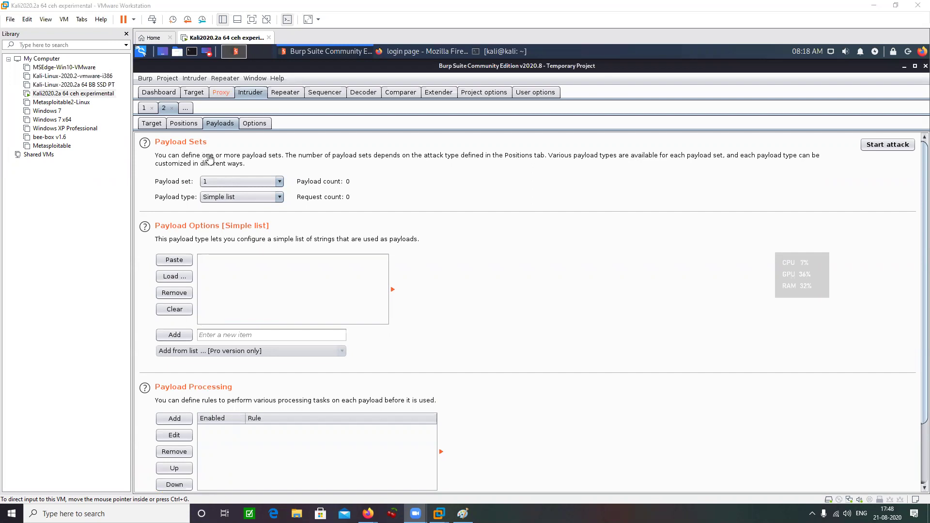
left_click(213, 334)
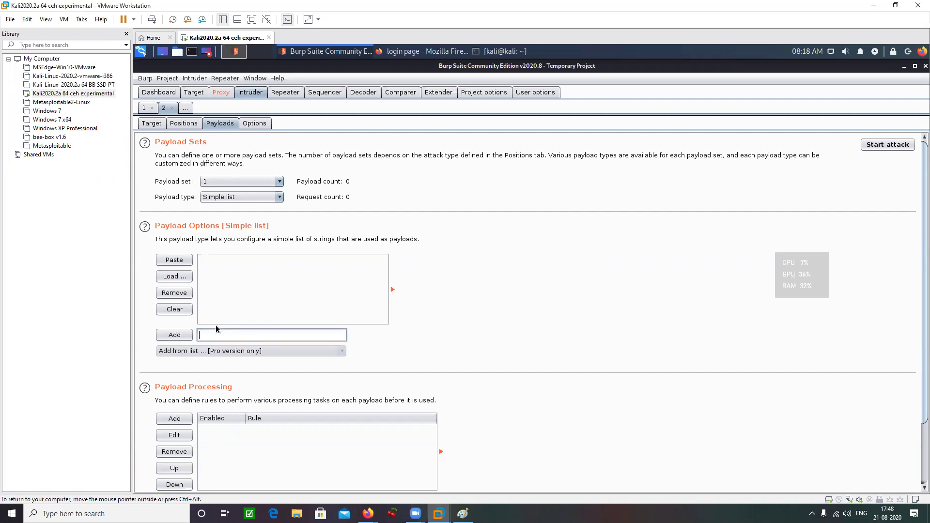
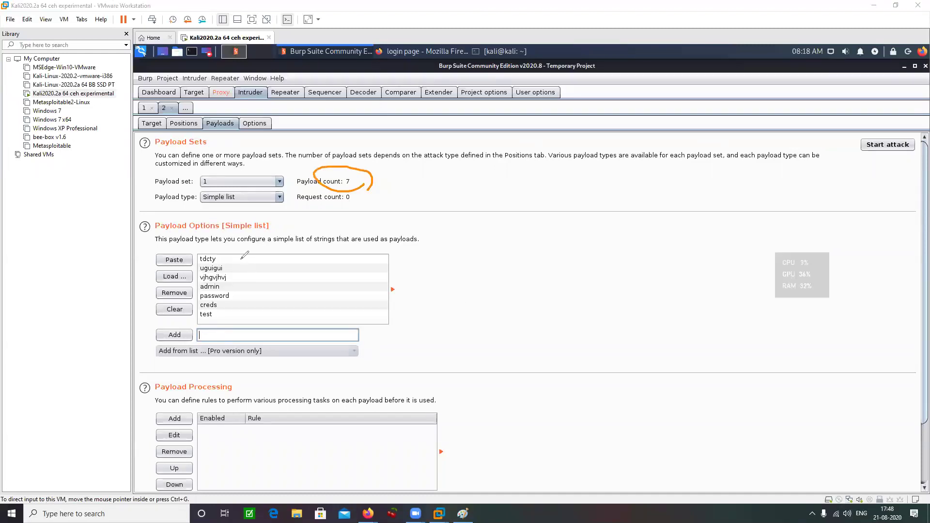
Drag across the Payload set dropdown area to highlight sets 1 and 2 beside set 1's seven-item list
mouse_move(240, 258)
left_mouse_down()
mouse_move(259, 281)
mouse_move(240, 296)
left_mouse_up()
mouse_move(260, 293)
left_mouse_down()
mouse_move(227, 311)
mouse_move(225, 321)
left_mouse_up()
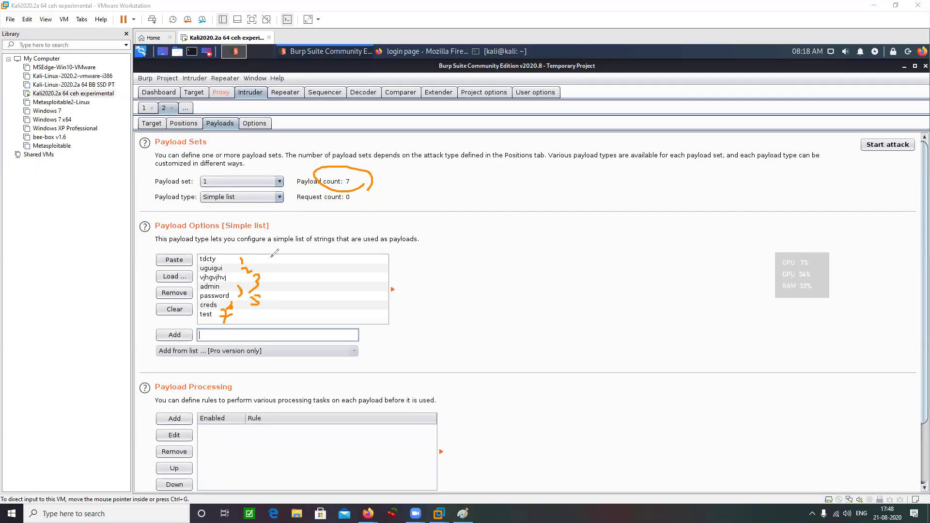
mouse_move(279, 255)
left_mouse_down()
mouse_move(267, 304)
mouse_move(282, 296)
left_mouse_up()
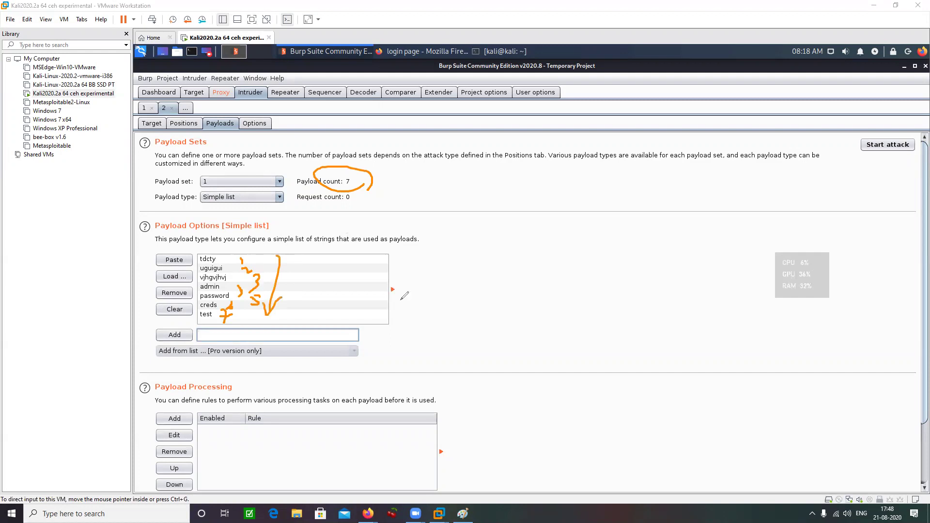
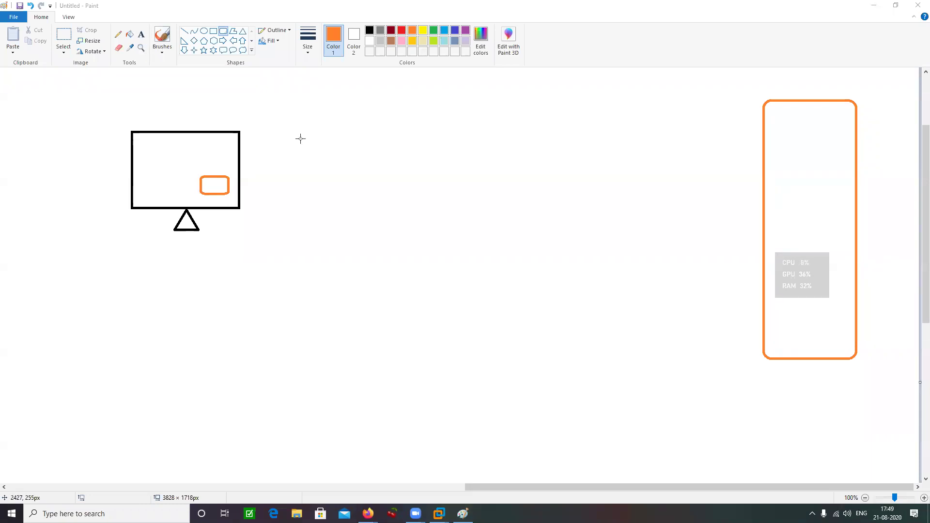
Add a text list right of the monitor reading ghdfg, drtrtg dctych, chgchg, fvghvc
left_click(141, 34)
left_click_drag(286, 205, 435, 426)
type("ghdfg")
key("Return")
type("drtrtg ")
type("dctych")
key("Return")
type("chgchg")
key("Return")
type("fvghvc")
left_click(495, 249)
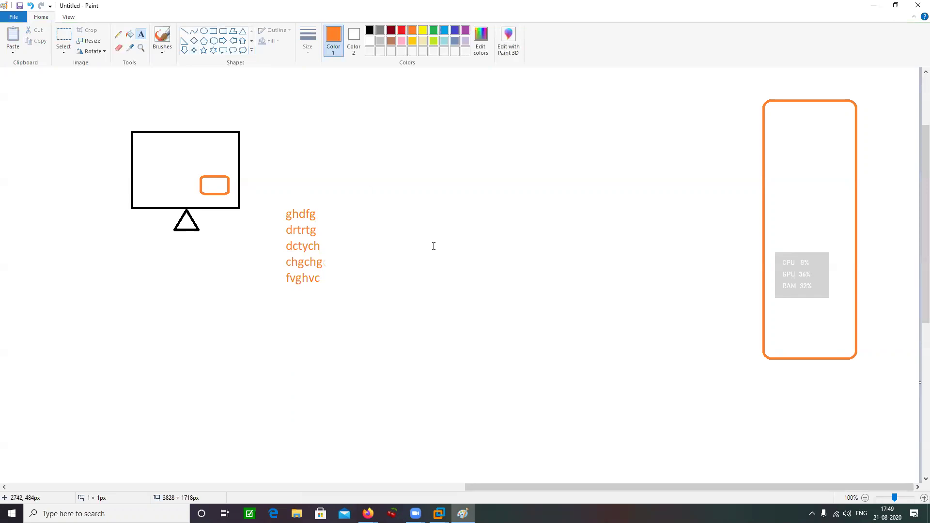
Add a second word list beside it: ftydh, fvhgfjh, fhfvjh, fcghch, gvjhgv
left_click_drag(391, 199, 530, 325)
type("ftydh")
key("Return")
type("fvhgfjh")
key("Return")
type("fhfvjh")
key("Return")
type("fcghch")
key("Return")
type("gvjhgv")
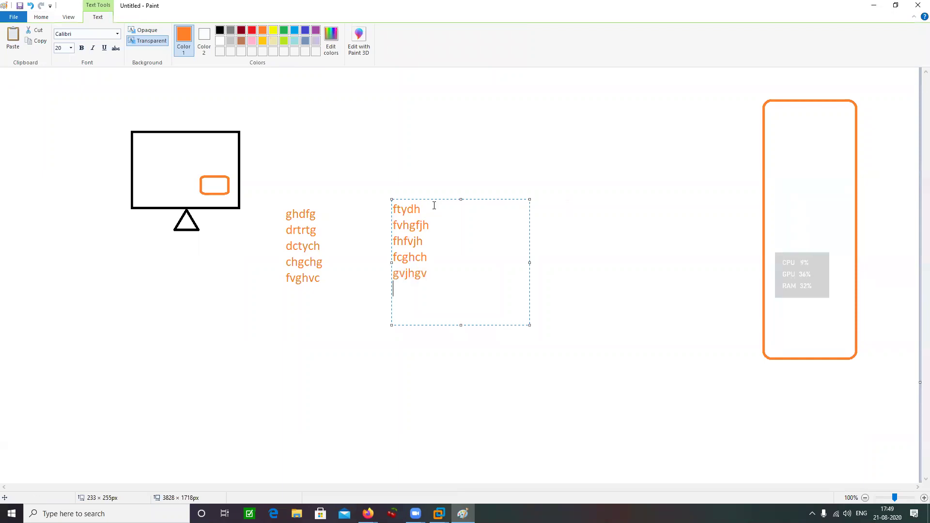
key("Return")
left_click_drag(443, 199, 444, 201)
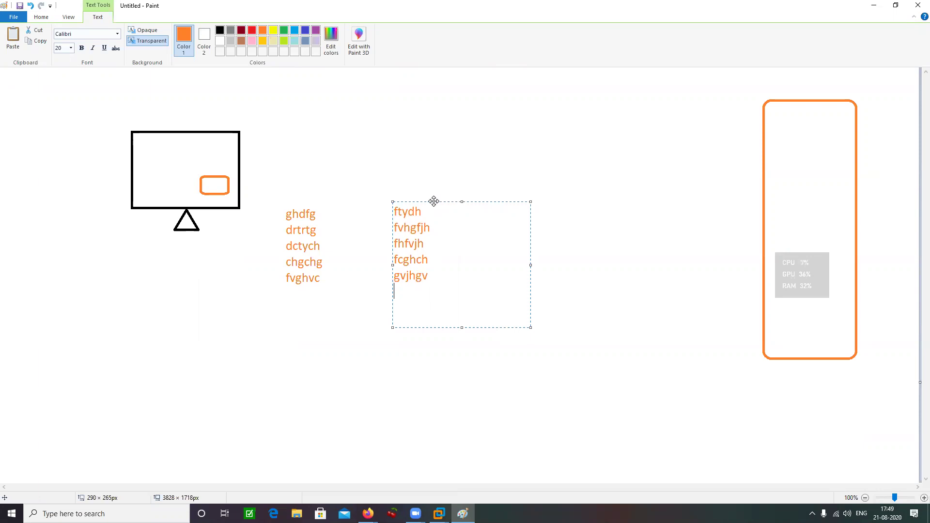
left_click(346, 200)
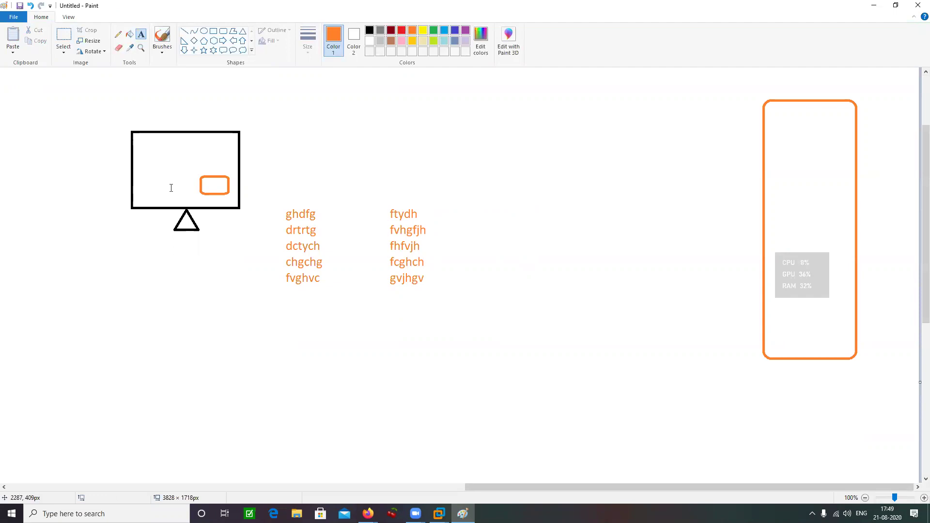
Pencil a dark red arrow above each word list, then return to the Kali VM
left_click(118, 34)
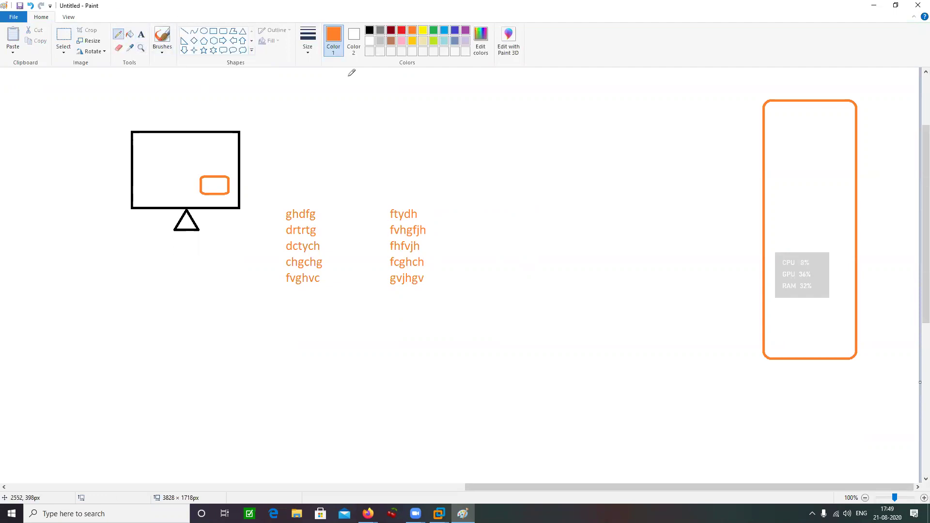
left_click(390, 30)
mouse_move(308, 150)
left_mouse_down()
mouse_move(293, 177)
mouse_move(300, 190)
mouse_move(315, 179)
left_mouse_up()
mouse_move(407, 160)
left_mouse_down()
mouse_move(393, 204)
mouse_move(419, 192)
left_mouse_up()
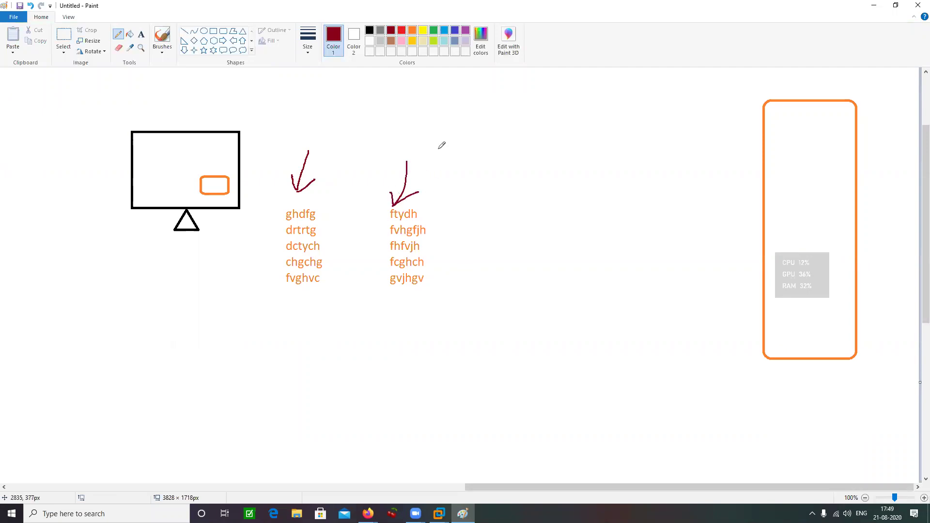
left_click(438, 513)
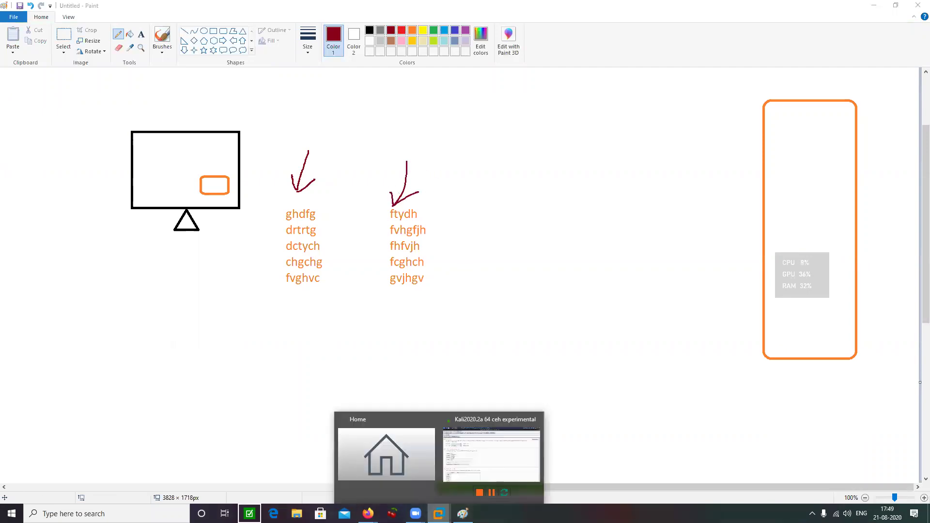
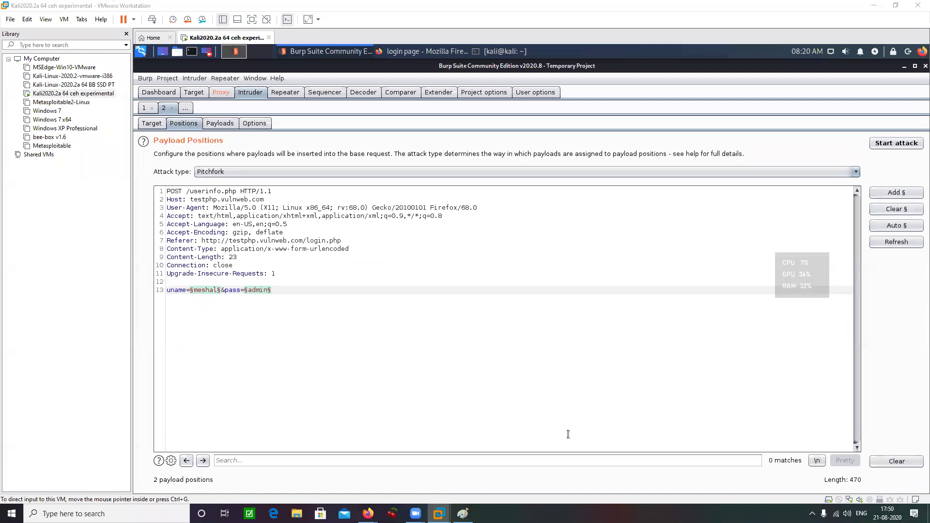
mouse_move(207, 301)
left_mouse_down()
mouse_move(205, 327)
mouse_move(216, 310)
left_mouse_up()
mouse_move(256, 336)
left_mouse_down()
mouse_move(265, 295)
mouse_move(298, 310)
left_mouse_up()
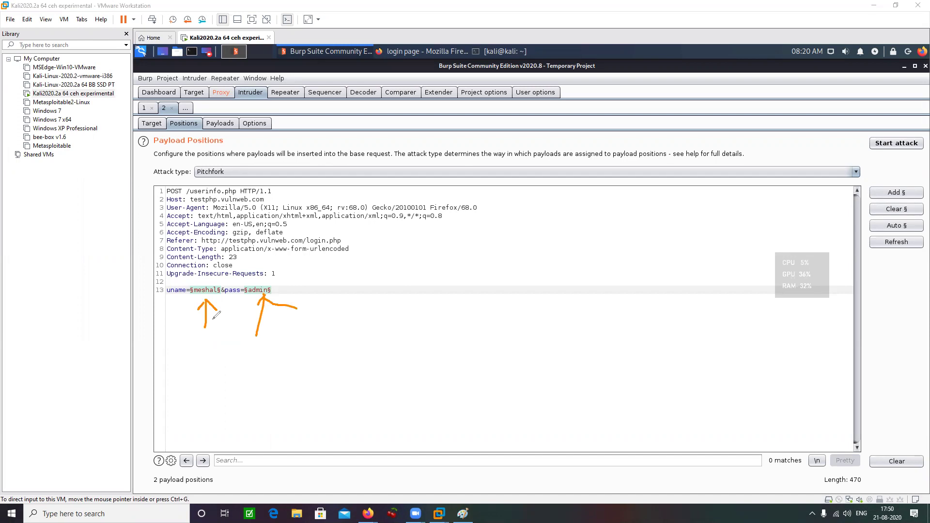
left_click_drag(196, 347, 212, 366)
mouse_move(205, 326)
left_mouse_down()
mouse_move(211, 361)
mouse_move(238, 381)
mouse_move(220, 346)
left_mouse_up()
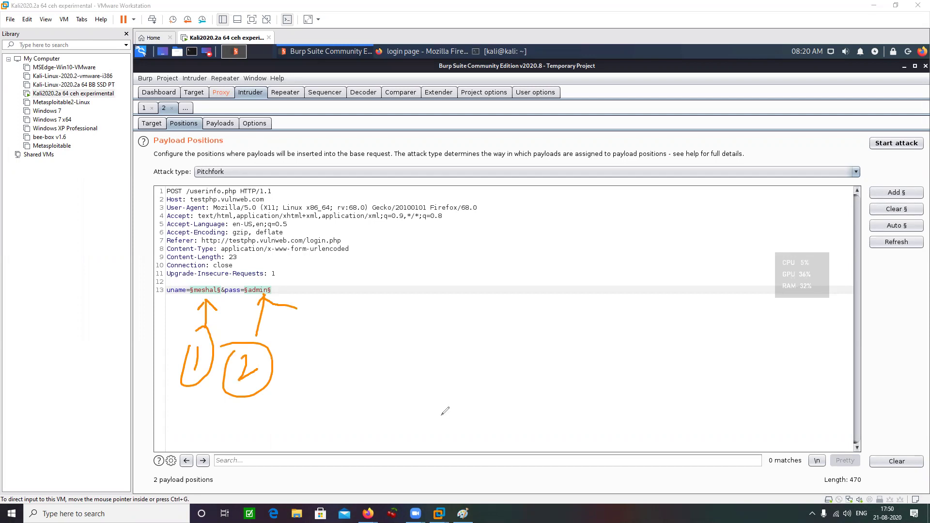
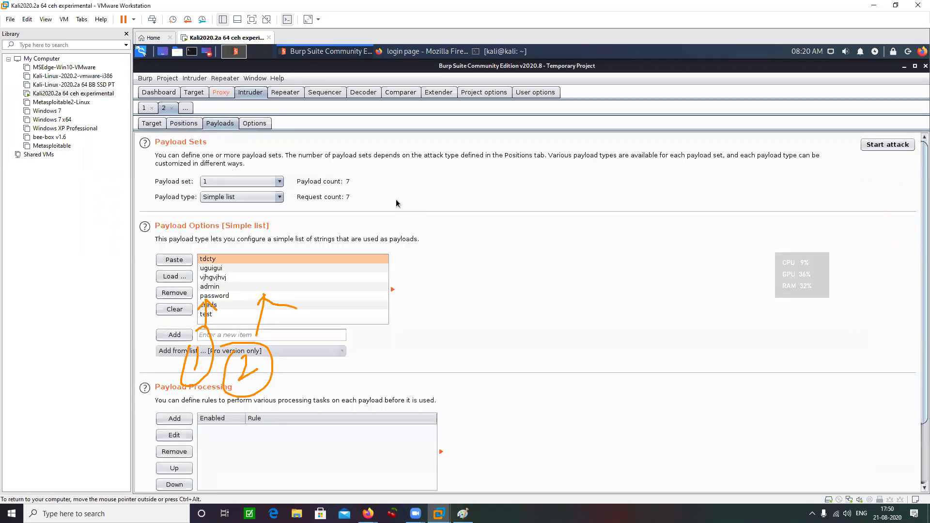
Bring the Paint whiteboard with the two orange word lists to the front
left_click(463, 513)
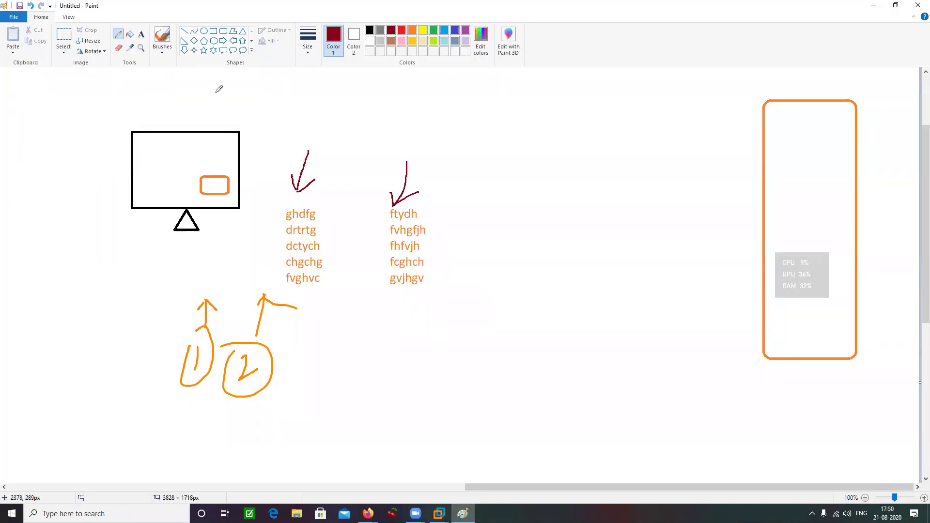
Select the Line shape for drawing straight lines
left_click(184, 30)
In light blue, rule lines between the ghdfg, drtrtg, chgchg and fvghvc rows, plus a vertical column divider
left_click(444, 30)
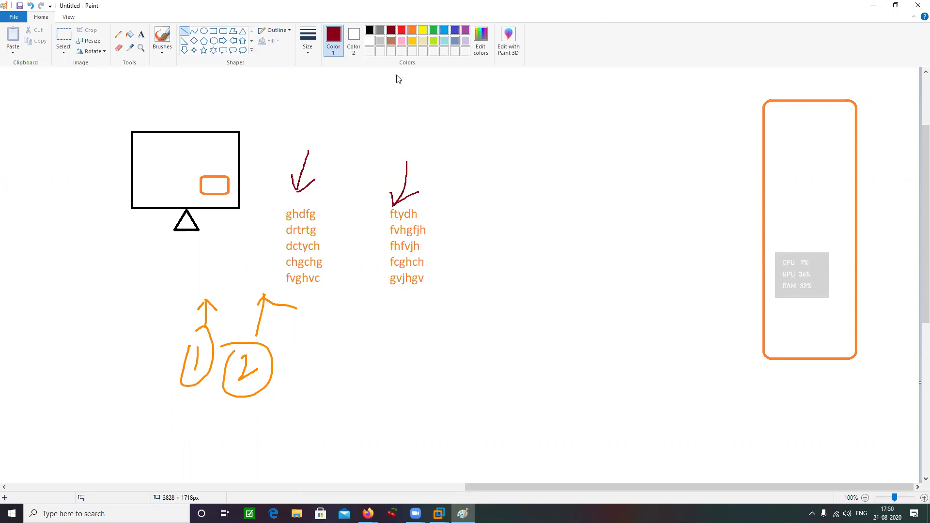
left_click_drag(270, 219, 459, 218)
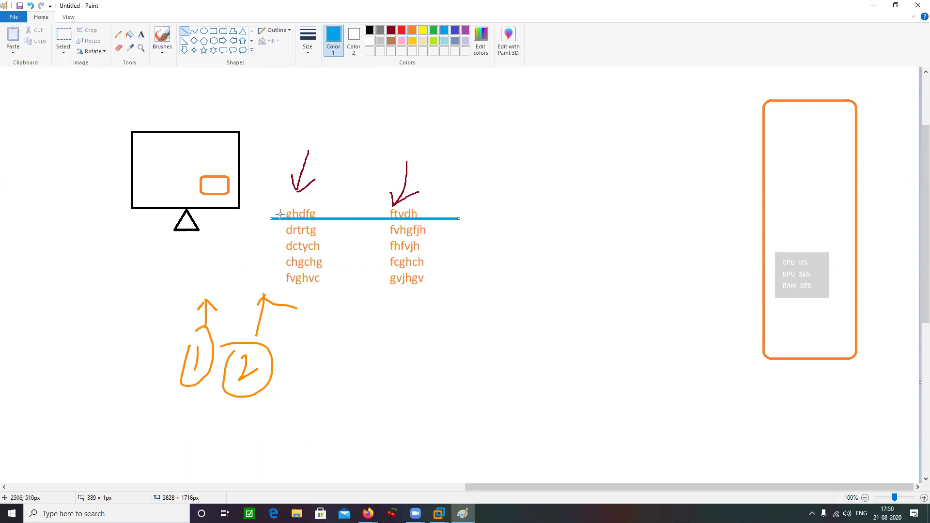
left_click_drag(265, 240, 475, 231)
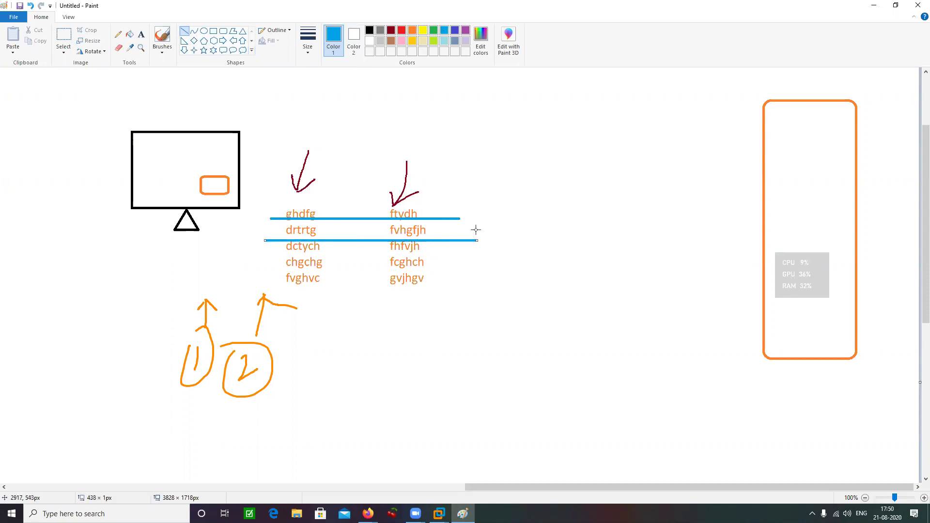
left_click_drag(270, 258, 460, 258)
left_click(260, 273)
left_click_drag(272, 270, 464, 274)
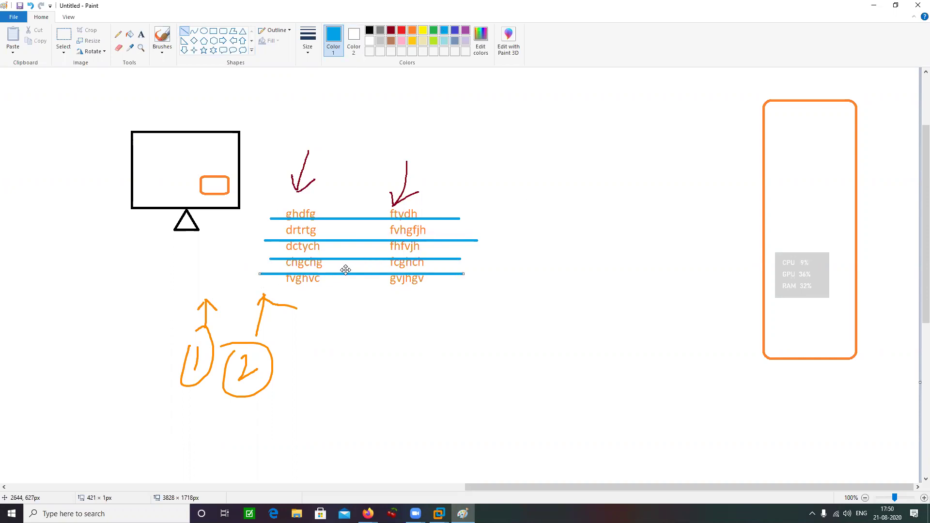
left_click_drag(358, 275, 356, 271)
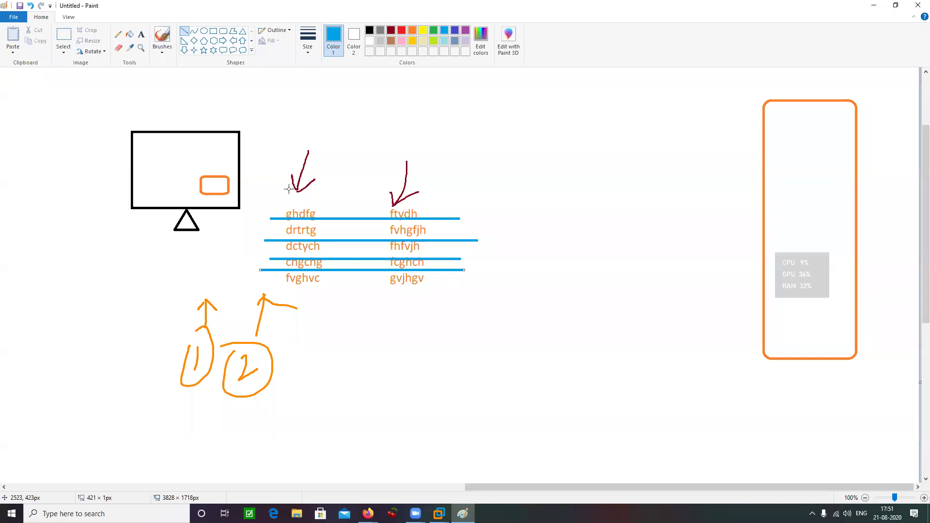
left_click_drag(263, 286, 448, 279)
left_click_drag(278, 206, 453, 204)
mouse_move(356, 185)
left_mouse_down()
mouse_move(340, 316)
mouse_move(356, 316)
left_mouse_up()
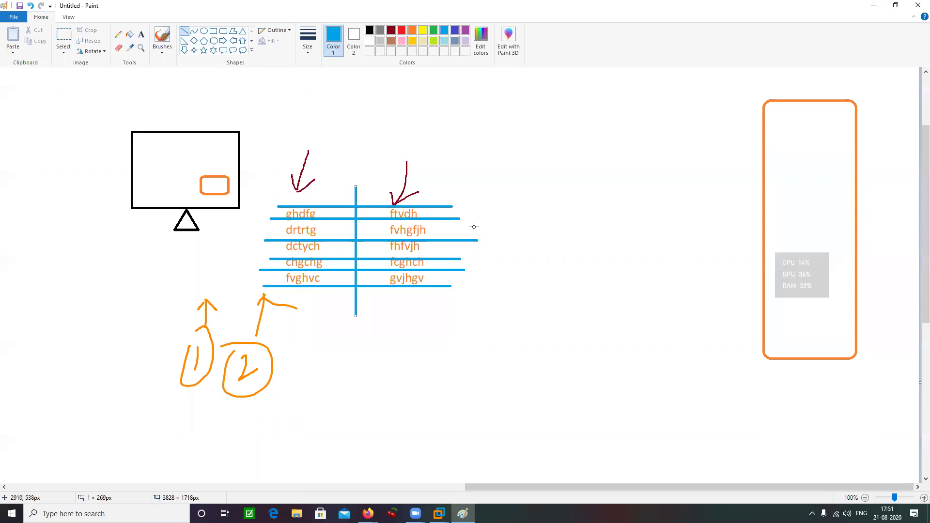
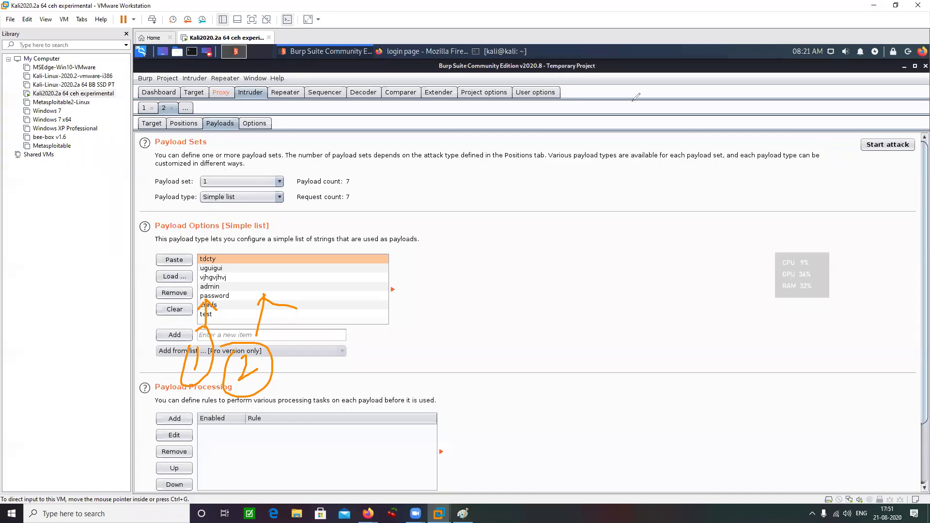
Erase the orange hand-drawn arrows and numbers over the payload set 1 simple list
key("e")
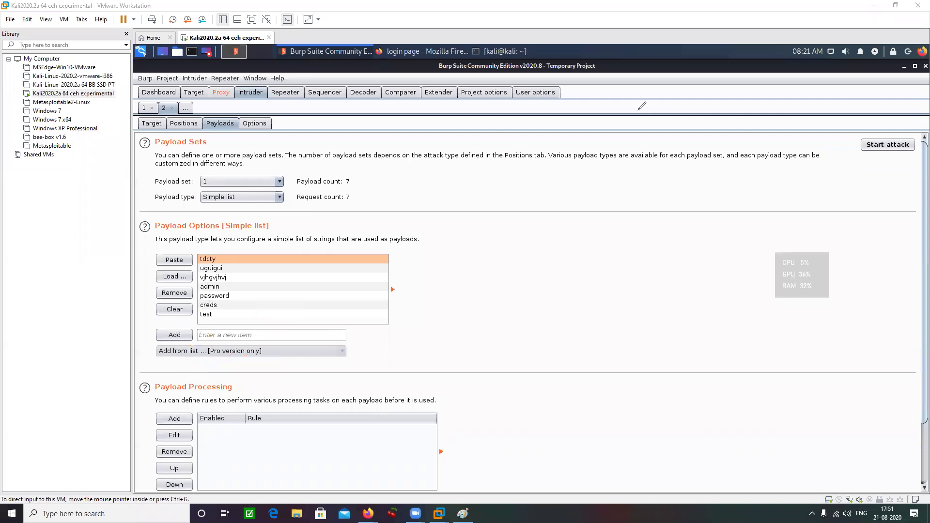
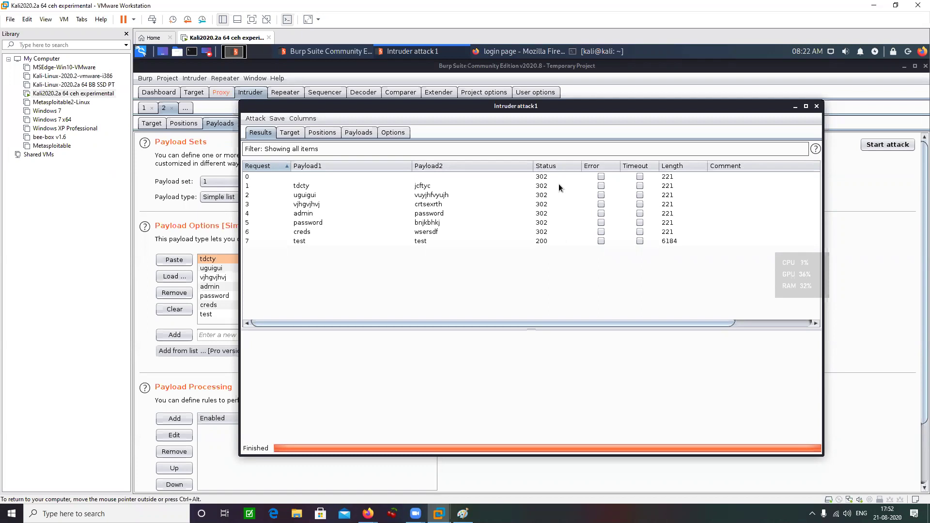
Select the test/test result row (status 200, length 6184) to view its POST to /userinfo.php
left_click(299, 240)
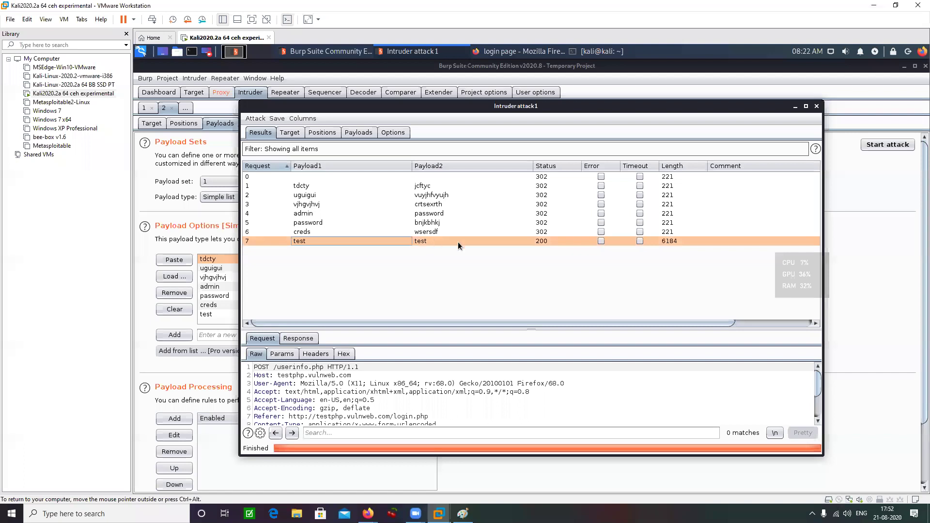
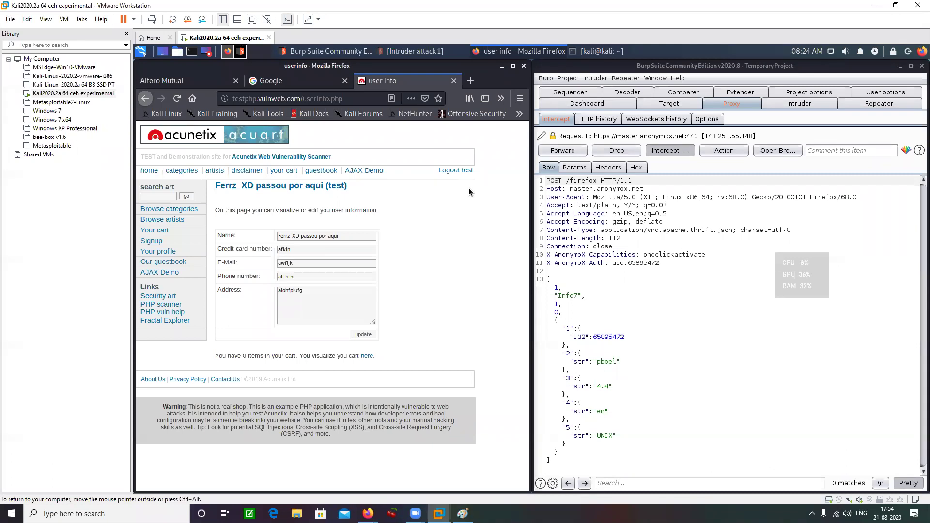
Turn off Proxy interception so the held anonymox.net POST request is released
left_click(671, 150)
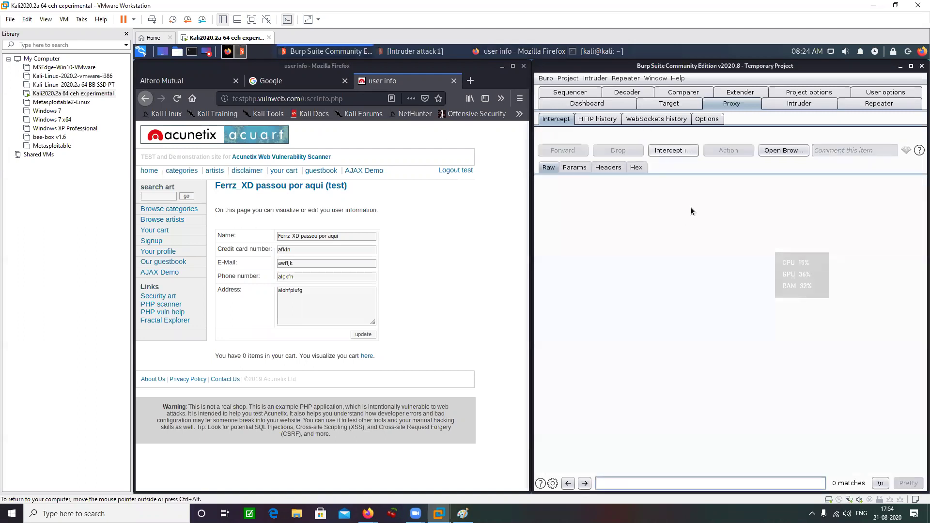